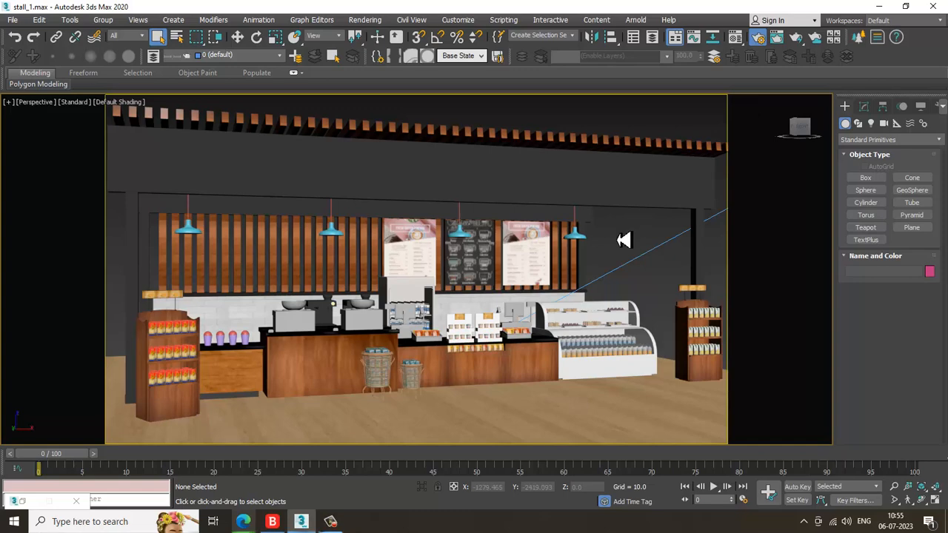
Turn off the viewport's safe frames and hide the V-Ray sun light beside the stall
scroll(592, 278, "down", 5)
middle_click_drag(592, 279, 547, 299, "alt")
key("shift+f")
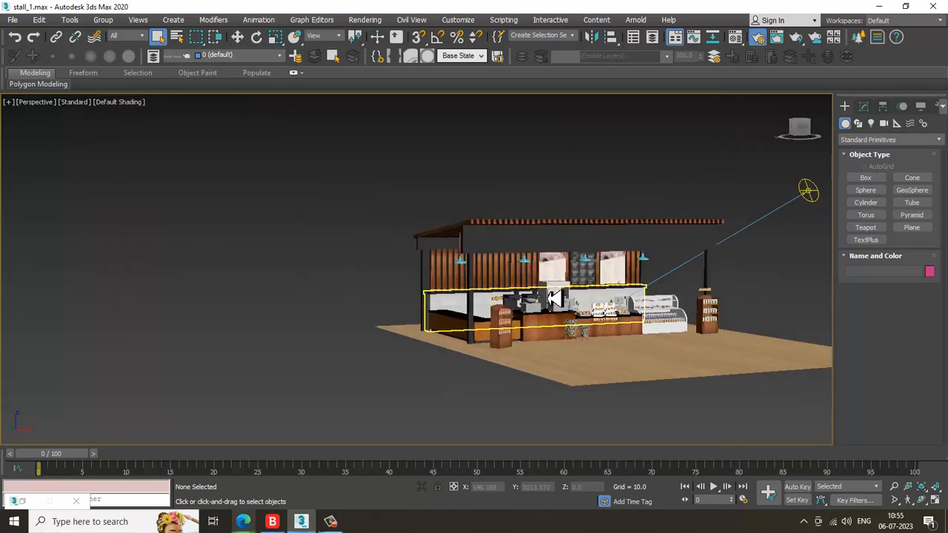
middle_click_drag(613, 307, 603, 334, "alt")
scroll(603, 334, "up", 5)
scroll(600, 334, "down", 6)
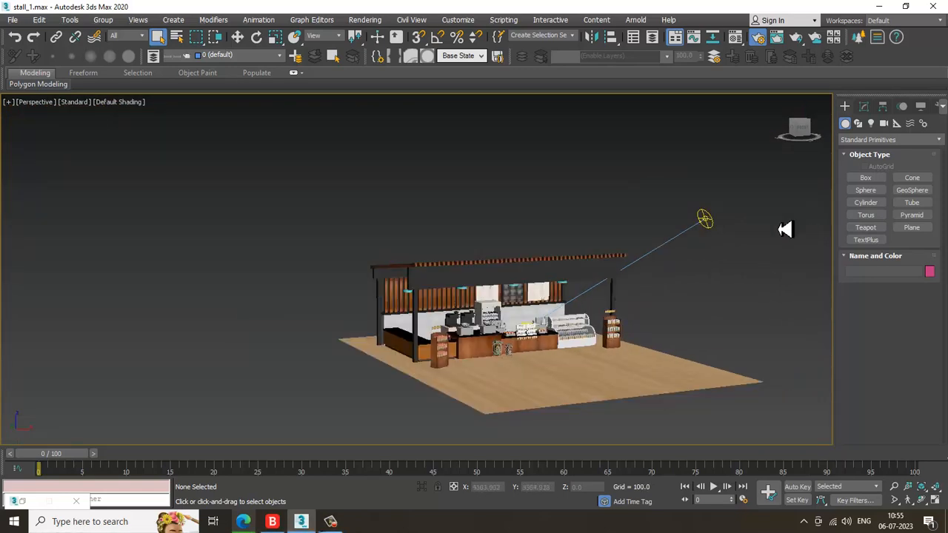
left_click(710, 222)
right_click(716, 225)
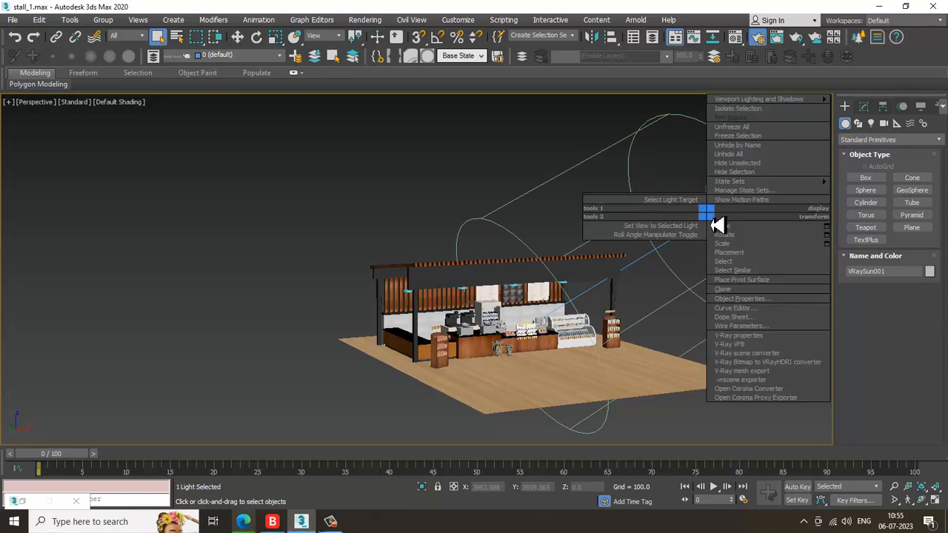
left_click(760, 165)
Examine the stall's counters, kitchen equipment, baskets and glass display cases up close
scroll(518, 330, "up", 8)
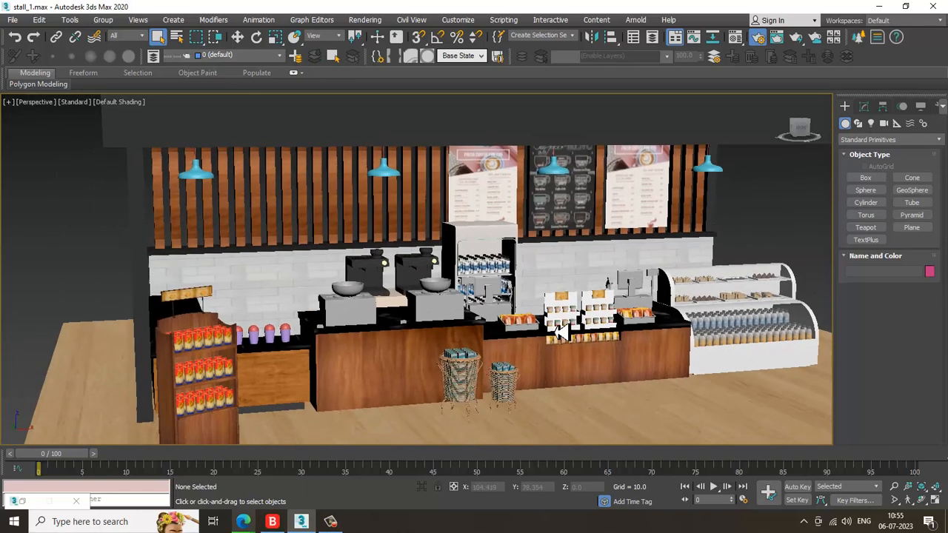
scroll(519, 329, "up", 6)
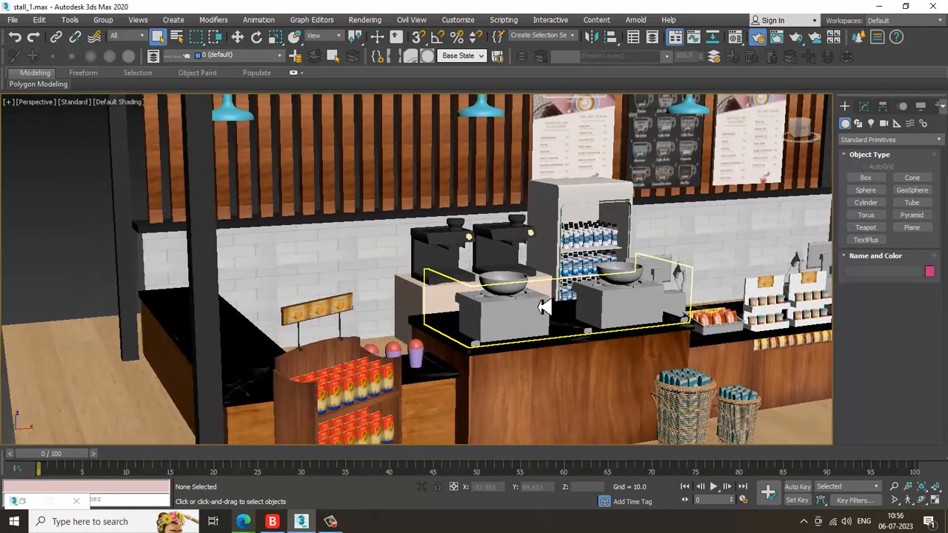
scroll(544, 306, "down", 4)
middle_click_drag(708, 344, 553, 338)
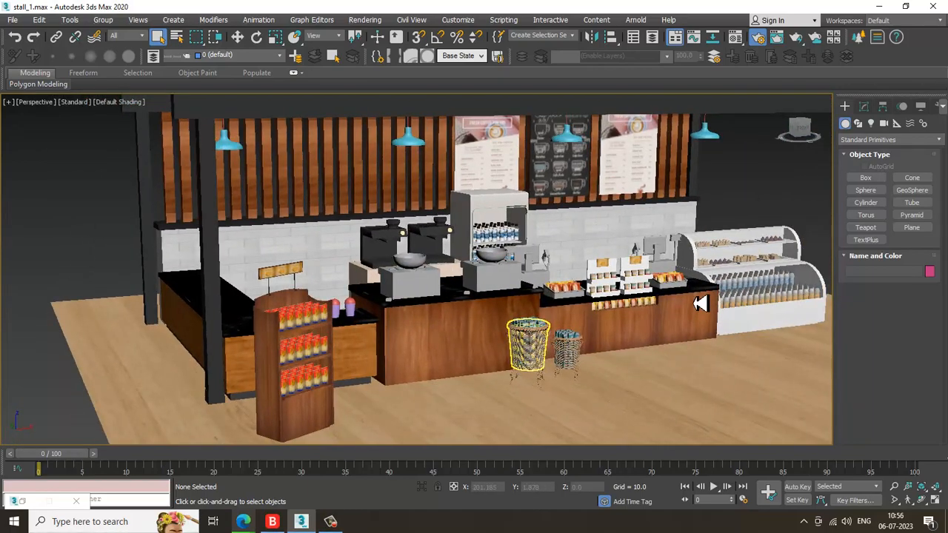
scroll(699, 303, "up", 4)
middle_click_drag(683, 314, 632, 320)
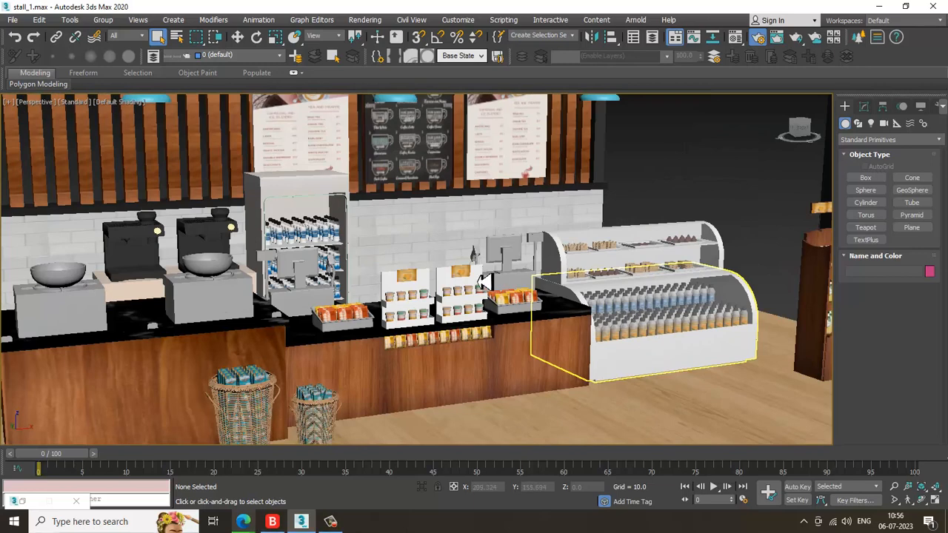
scroll(482, 282, "down", 5)
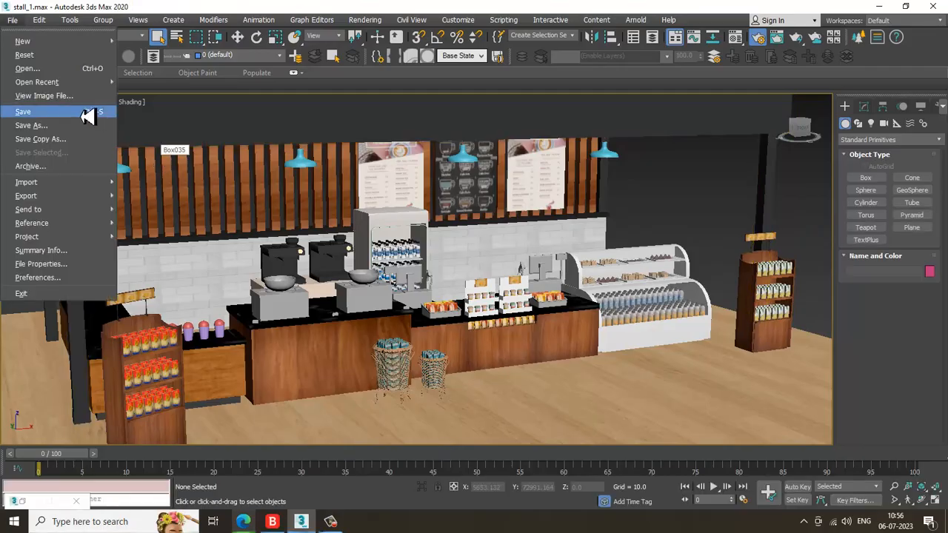
View the stall reference image 38d24977c941cc9b271d3ed69e7ce543.jpg from the Coffee folder inside May 2023 on drive D
left_click(68, 108)
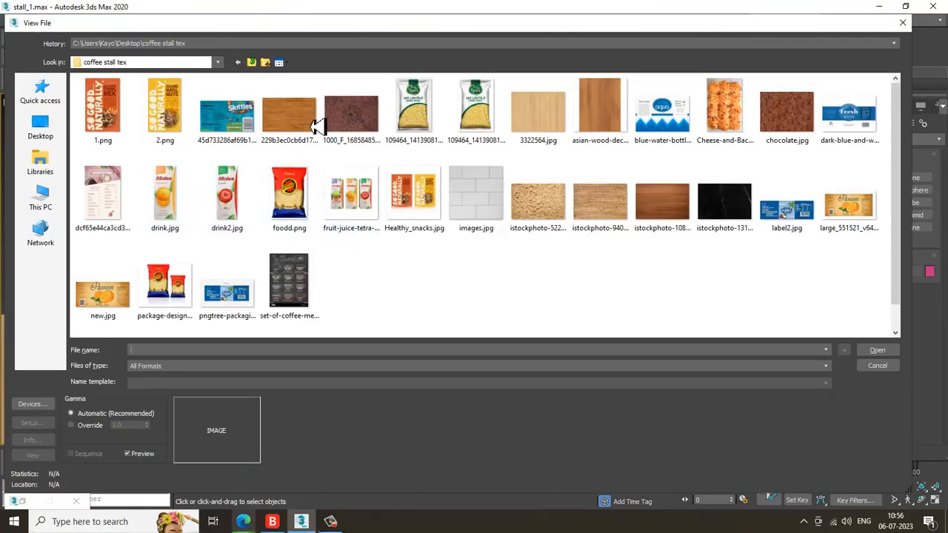
left_click(40, 199)
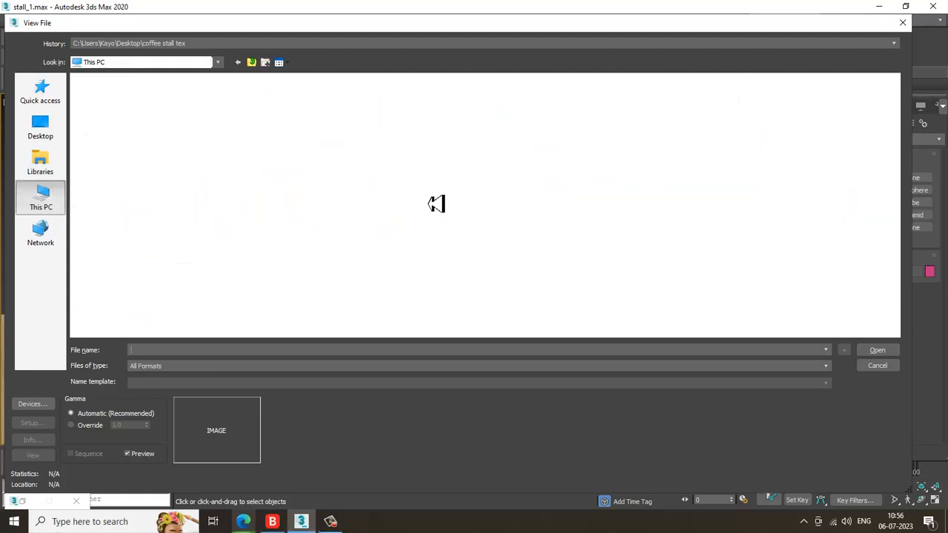
double_click(280, 185)
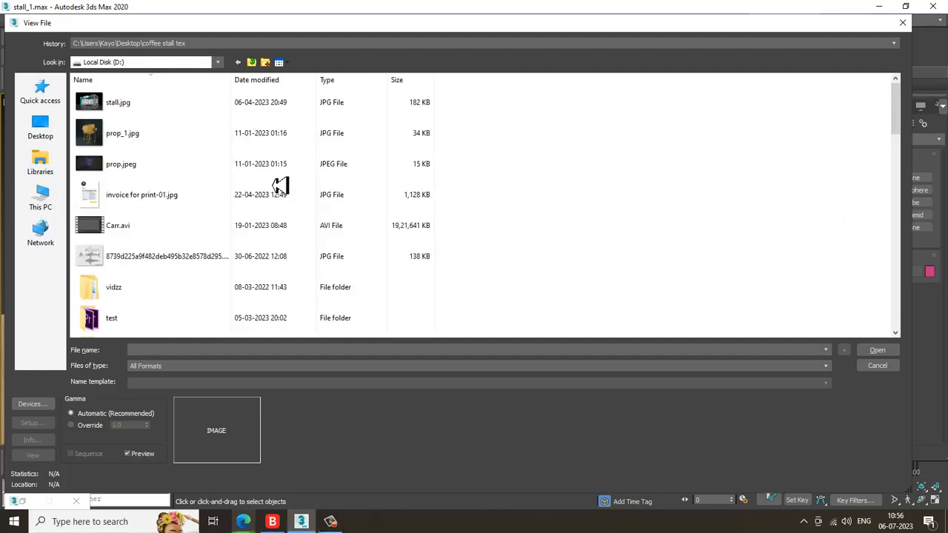
left_click(158, 175)
key("m")
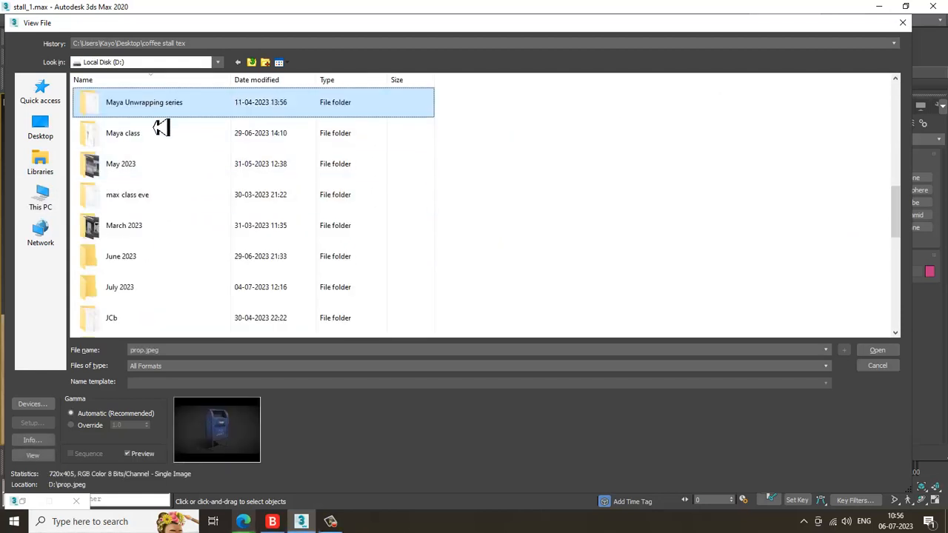
double_click(158, 166)
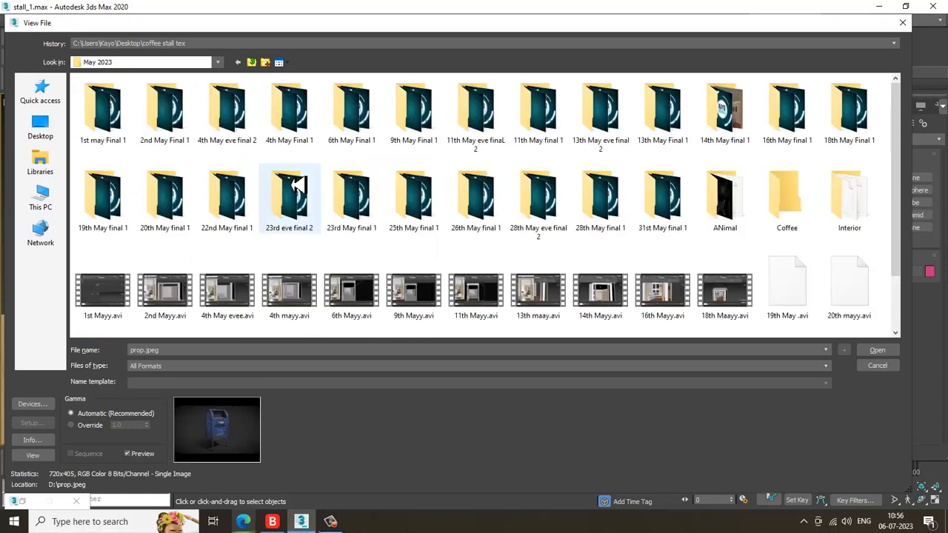
left_click(786, 196)
double_click(796, 207)
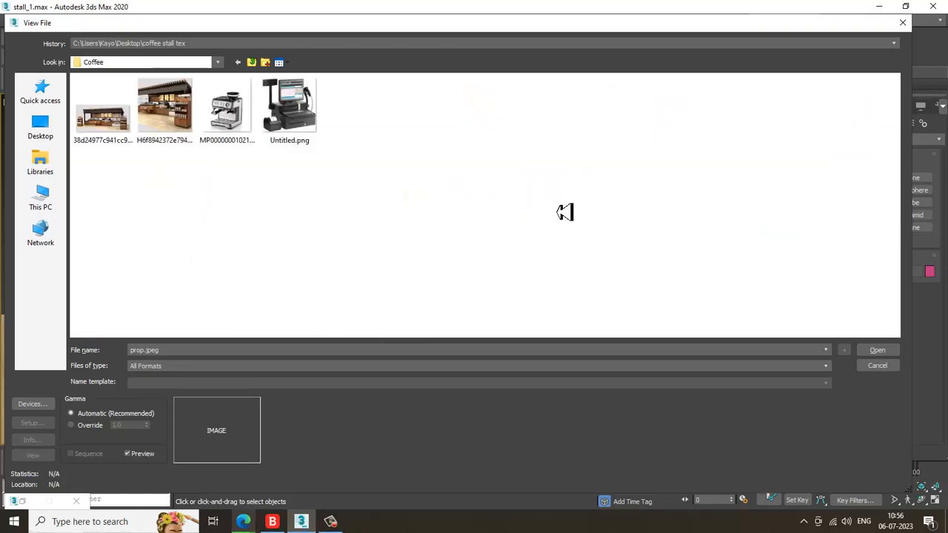
double_click(112, 123)
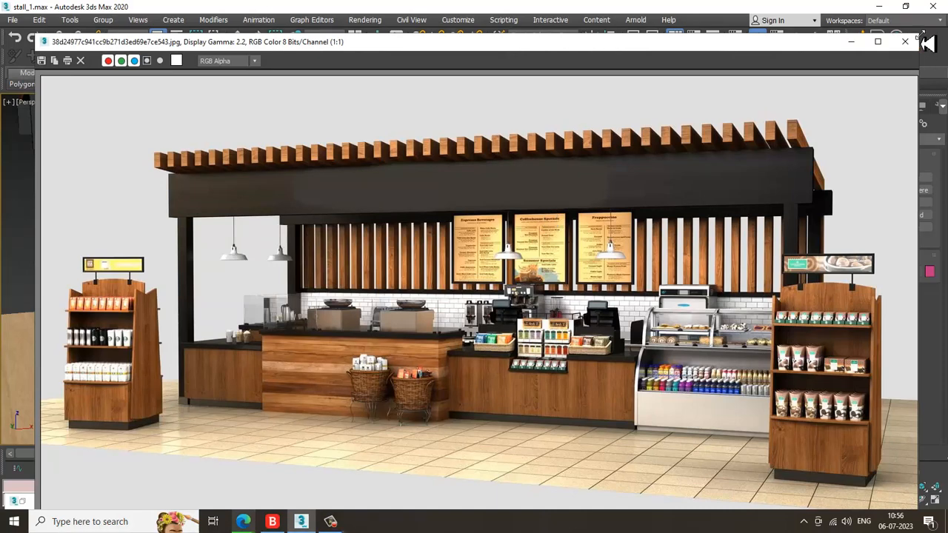
Shrink the reference image window, move it aside and fit the whole stall picture inside it
left_click_drag(918, 34, 742, 167)
left_click_drag(468, 186, 354, 119)
scroll(444, 373, "down", 1)
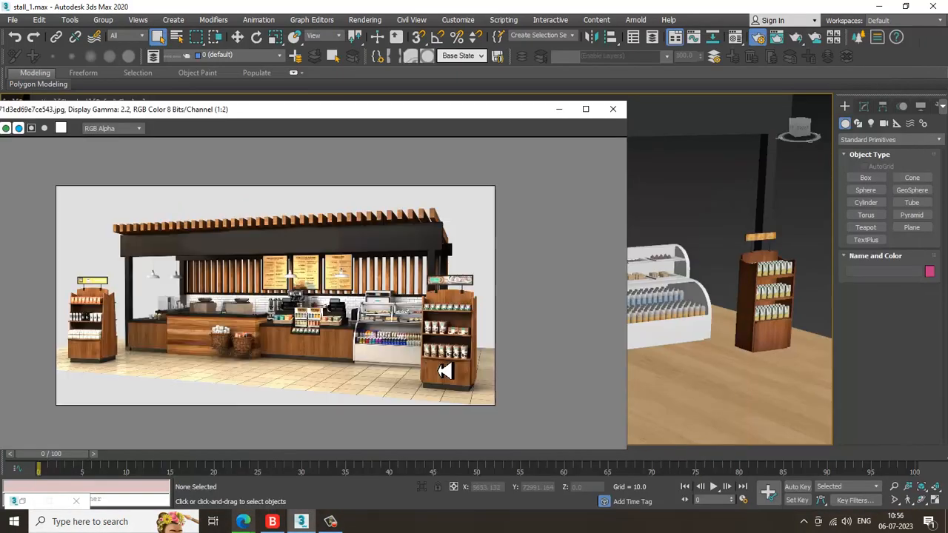
Switch the Material Editor to Slate mode, and move it and the reference image aside to uncover the model
key("m")
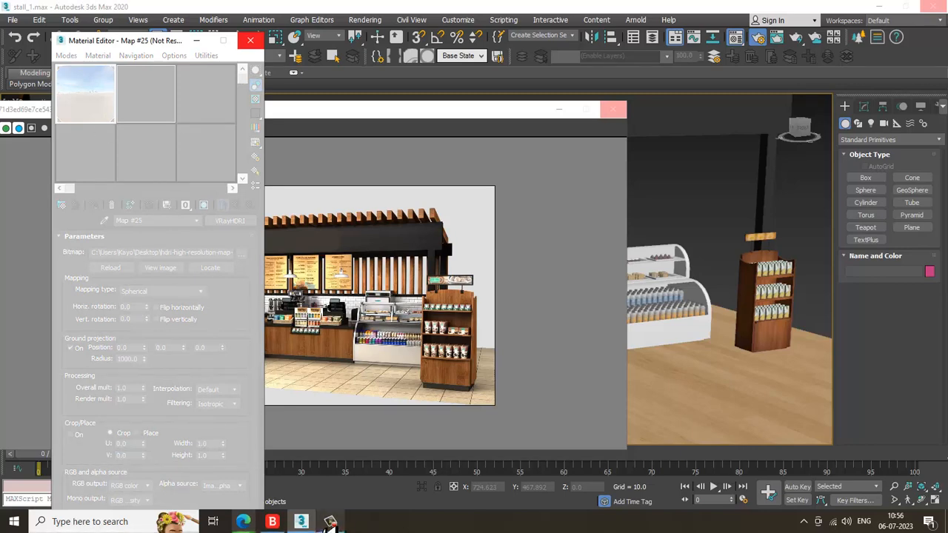
mouse_move(331, 524)
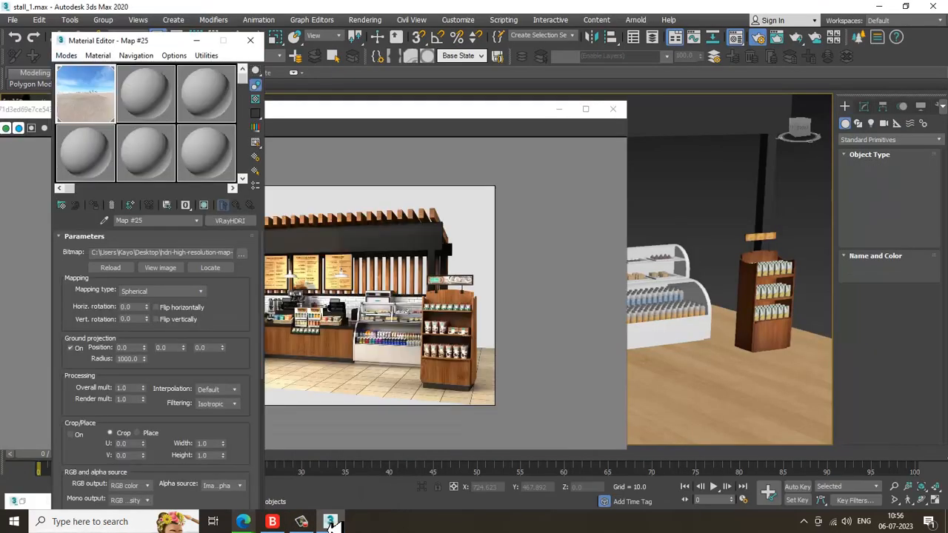
left_click(67, 55)
left_click(83, 83)
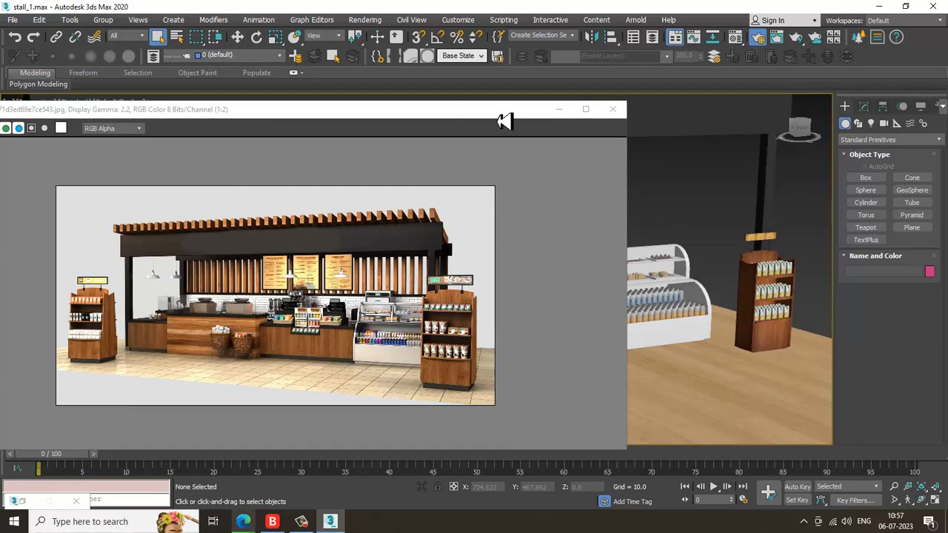
key("m")
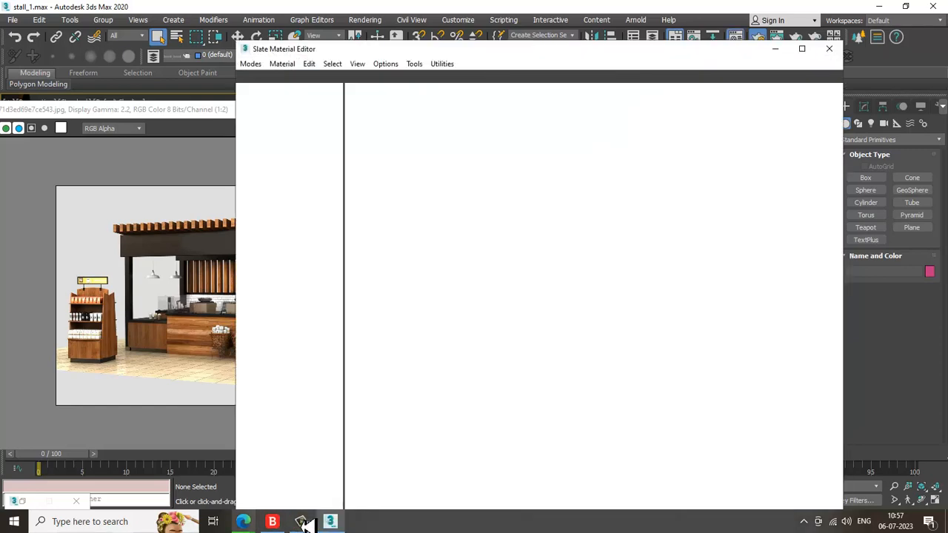
left_click_drag(555, 118, 499, 489)
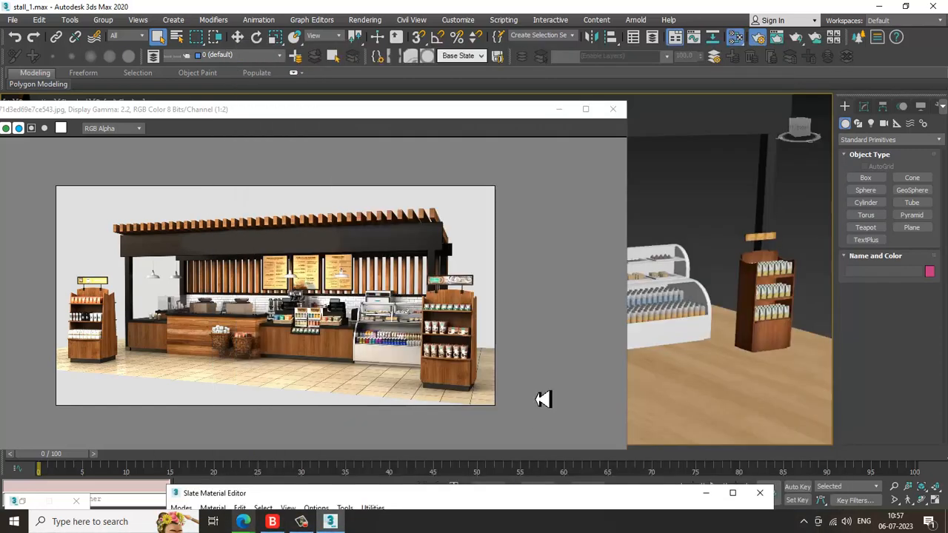
left_click_drag(465, 122, 222, 123)
Select the cash register's upper body, monitor, scanner with stand and cable, customer display with pole, and keyboard part together
scroll(591, 303, "up", 5)
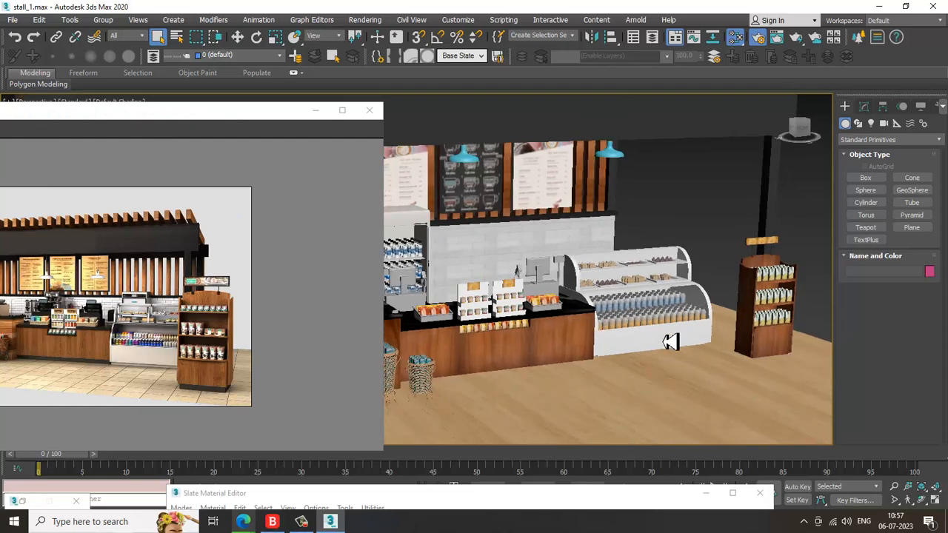
left_click(480, 254)
middle_click_drag(484, 249, 535, 281, "alt")
middle_click_drag(459, 245, 533, 273)
scroll(533, 274, "up", 4)
left_click(557, 238, "ctrl")
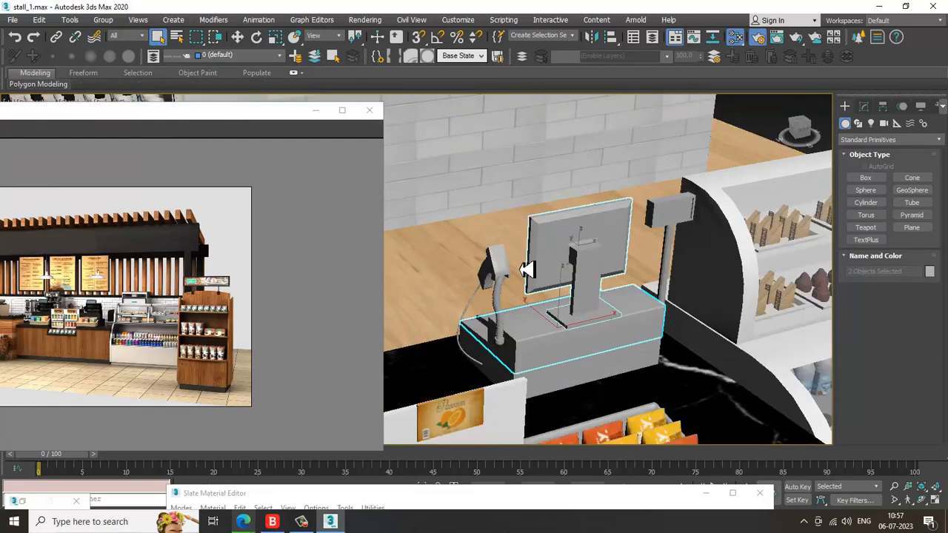
left_click(499, 317, "ctrl")
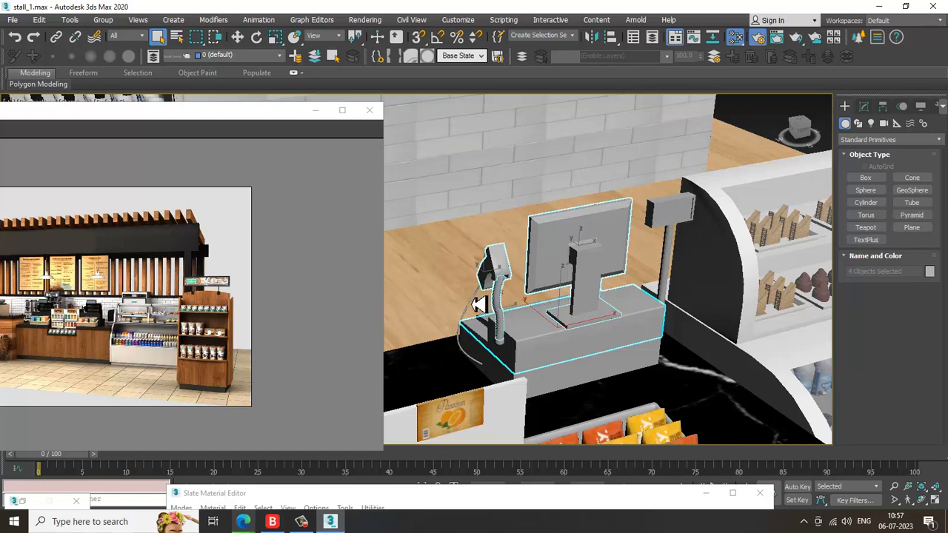
left_click(477, 305, "ctrl")
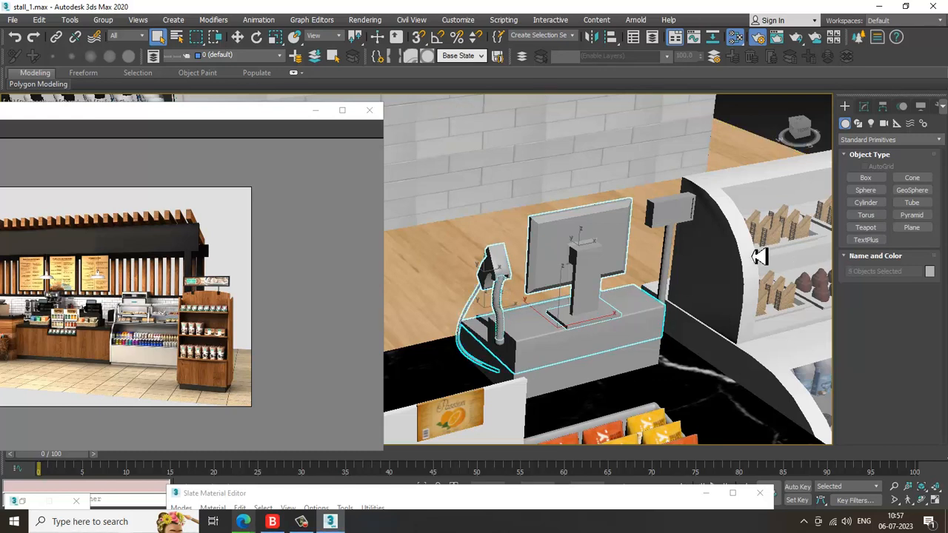
left_click(684, 213, "ctrl")
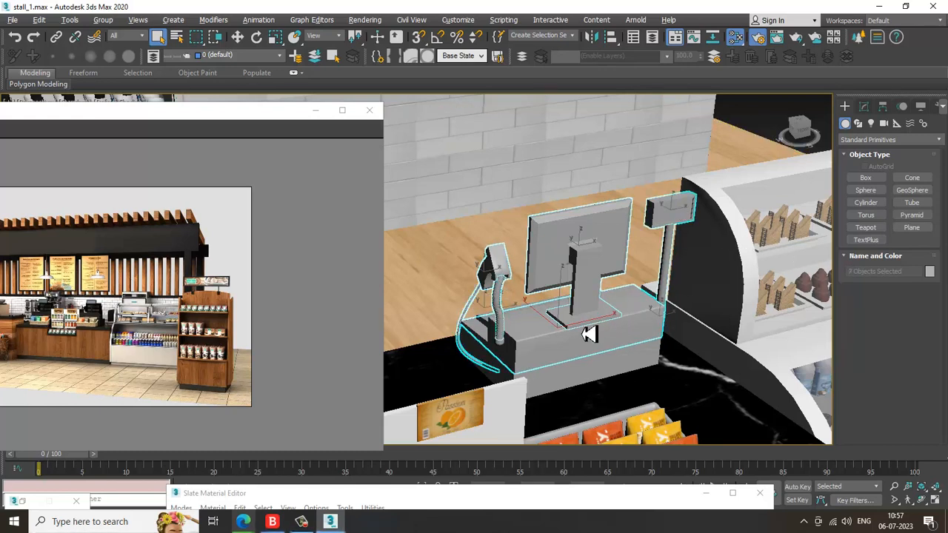
middle_click_drag(588, 330, 511, 345, "alt")
left_click(511, 346, "ctrl")
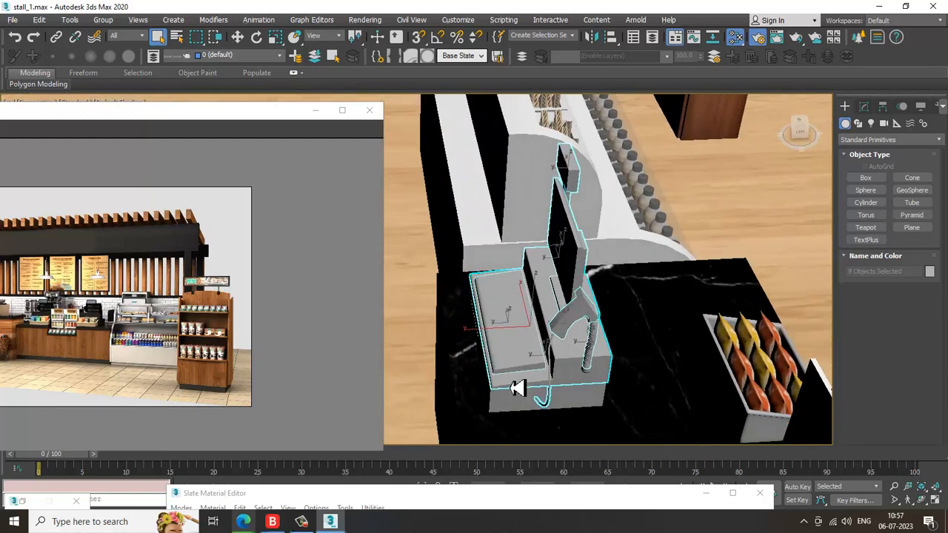
middle_click_drag(661, 358, 588, 348, "alt")
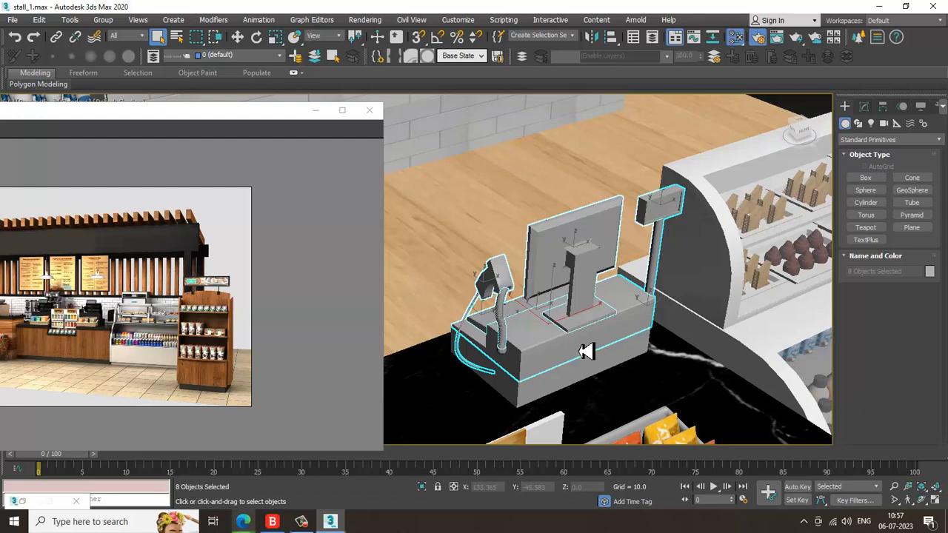
Add a new VRayMtl to the Slate material view and display its parameters
key("m")
left_click(491, 503)
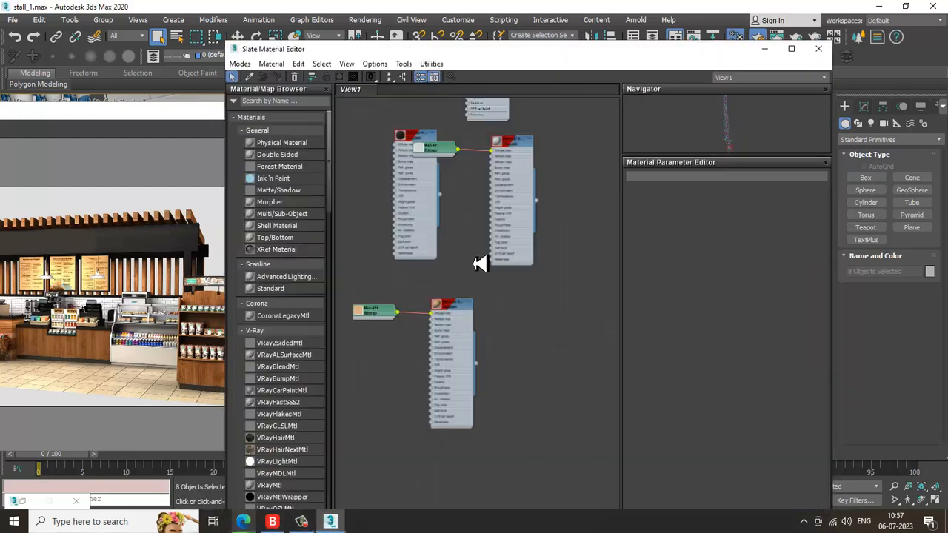
middle_click_drag(455, 370, 474, 267)
left_click_drag(297, 486, 563, 264)
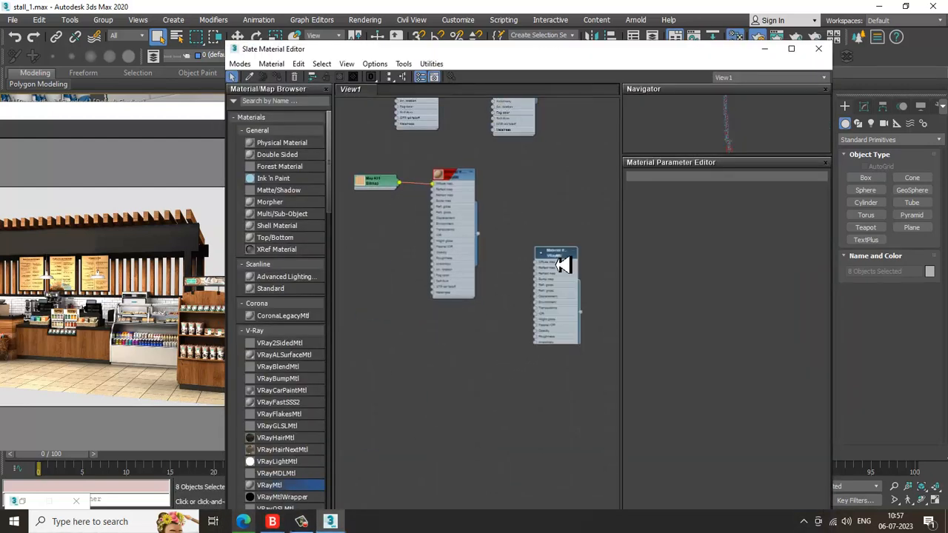
double_click(565, 269)
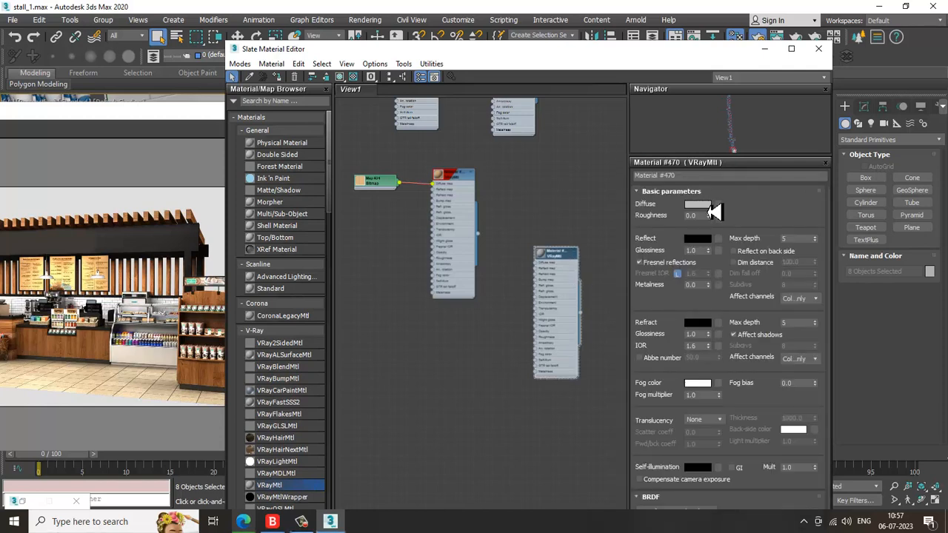
Set the new VRayMtl's diffuse colour to a very dark grey and assign it to the selected cash register parts
left_click(696, 205)
left_click_drag(358, 132, 360, 78)
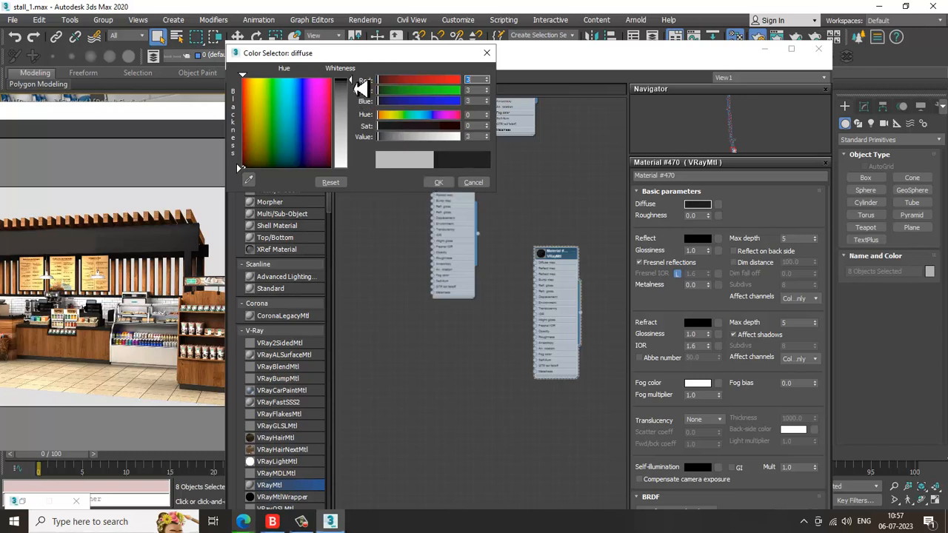
left_click_drag(360, 84, 360, 91)
left_click(439, 183)
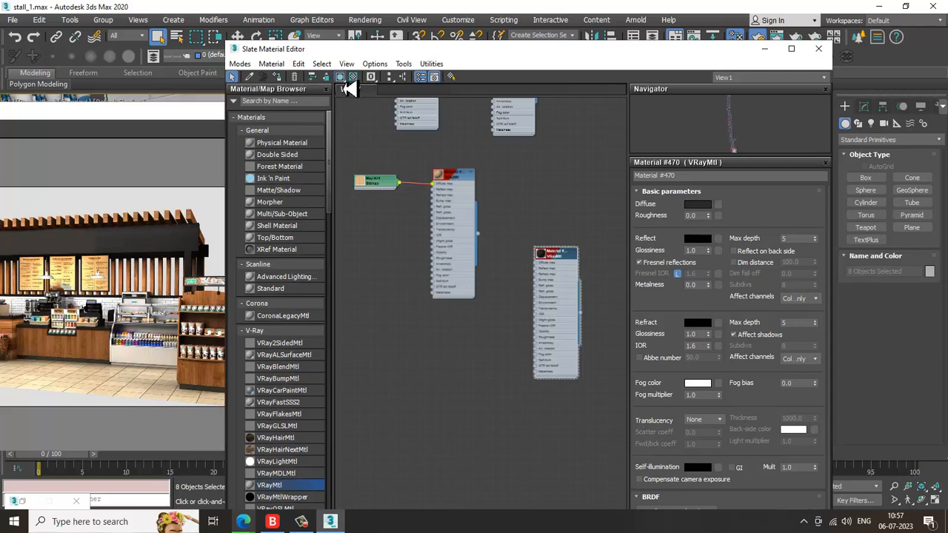
left_click(818, 48)
scroll(585, 311, "down", 5)
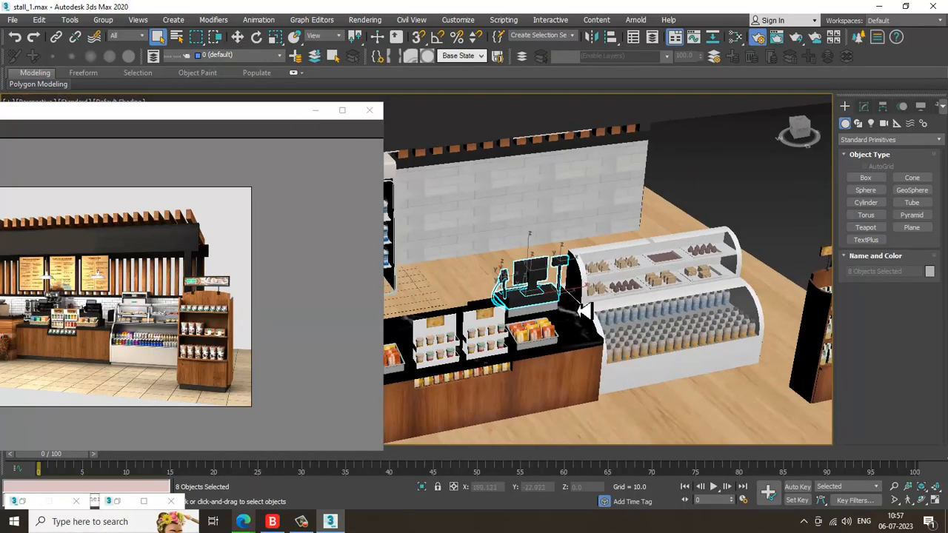
Select the cash register's remaining light body box and assign the very dark grey VRayMtl to it
scroll(585, 310, "up", 5)
left_click(518, 313)
key("m")
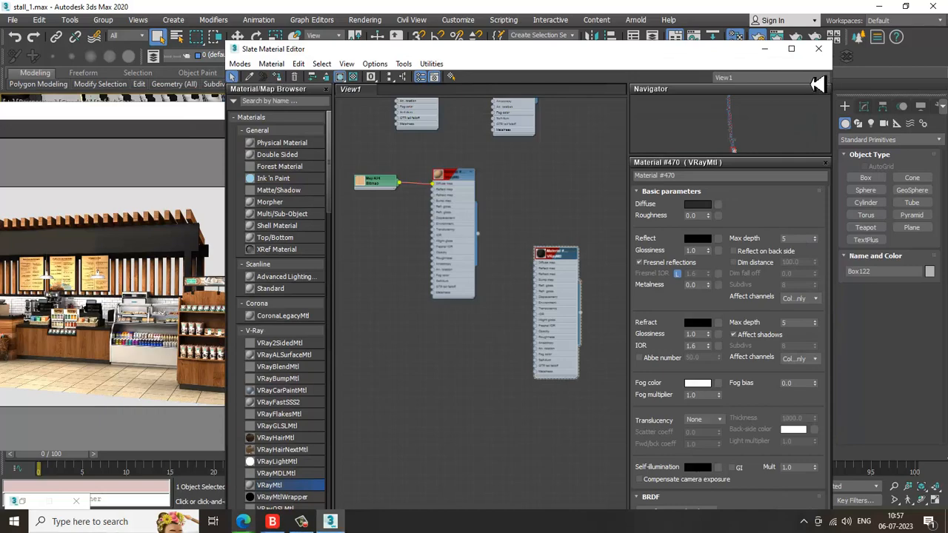
left_click(765, 48)
Select the small cylinder at the foot of the scanner stand and assign the very dark grey VRayMtl to it
scroll(467, 324, "up", 3)
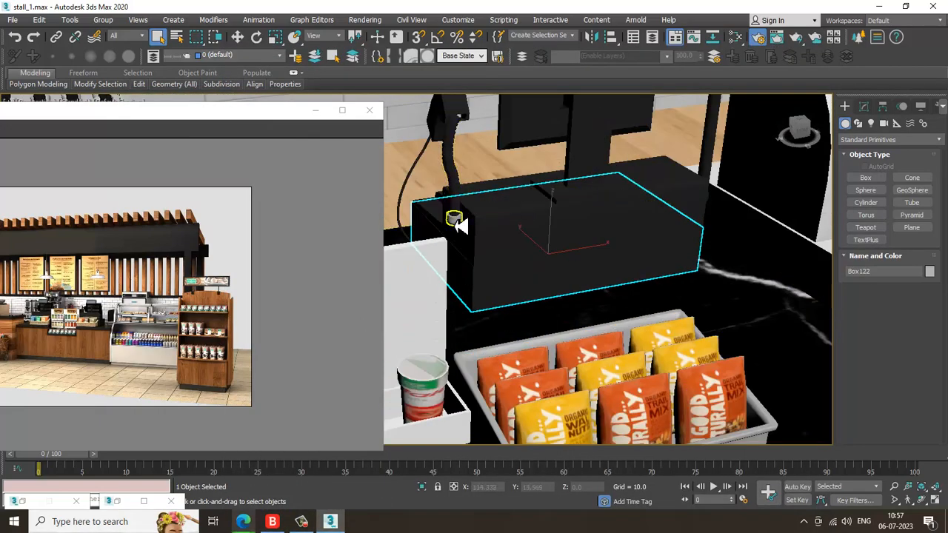
left_click(453, 216)
middle_click_drag(598, 227, 628, 305)
scroll(606, 276, "down", 1)
scroll(595, 293, "down", 4)
left_click(735, 36)
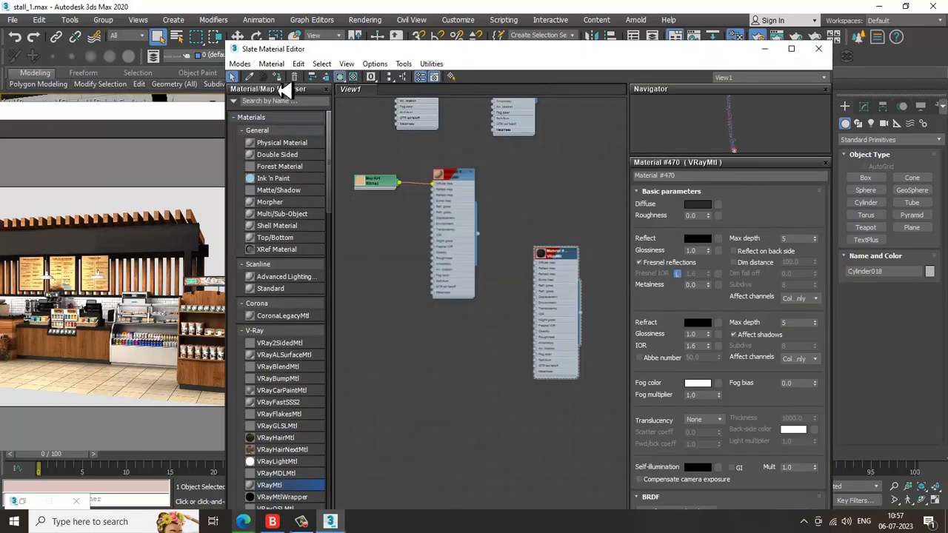
left_click(764, 48)
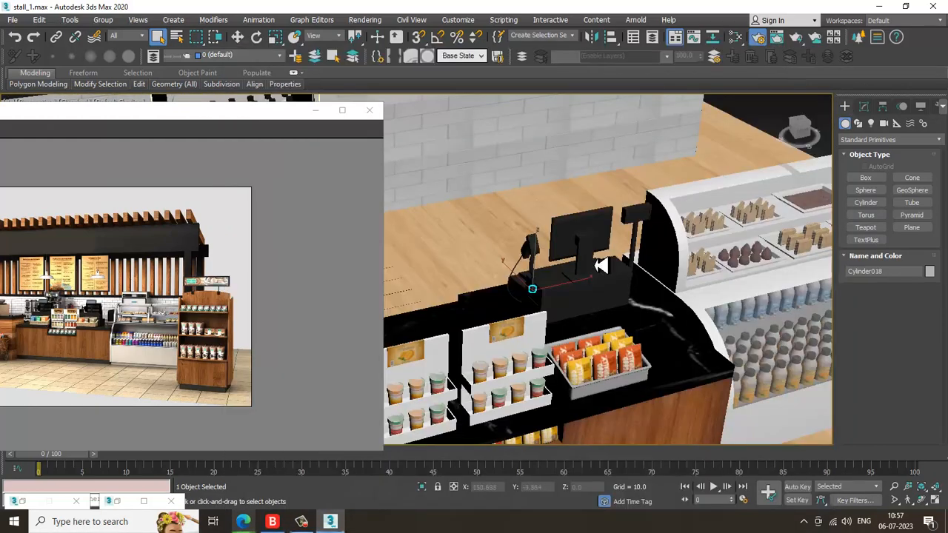
Select the second cash register's monitor, customer display, body parts, keyboard part, and scanner with stand and cable together
middle_click_drag(599, 269, 609, 258, "alt")
scroll(501, 258, "up", 3)
left_click(502, 258)
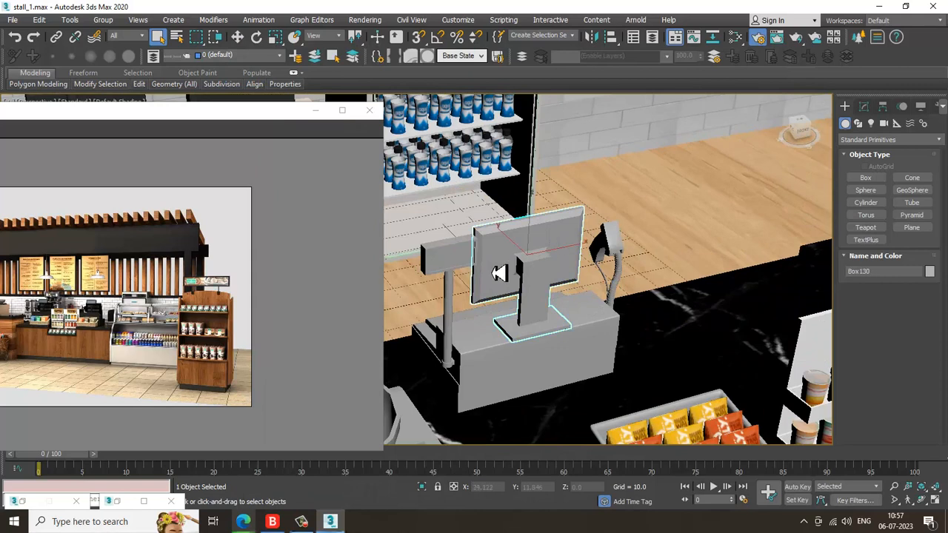
left_click(459, 295, "ctrl")
left_click(457, 377, "ctrl")
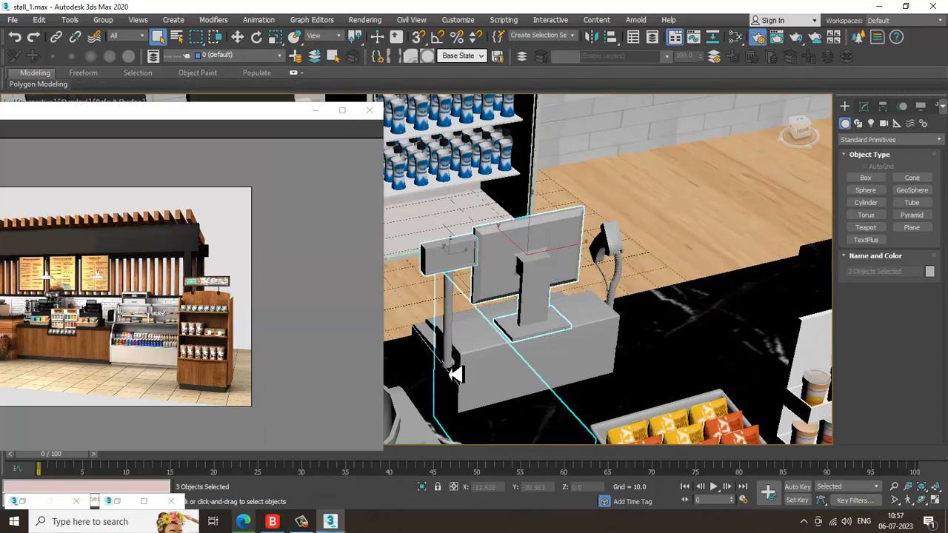
left_click(622, 257, "ctrl")
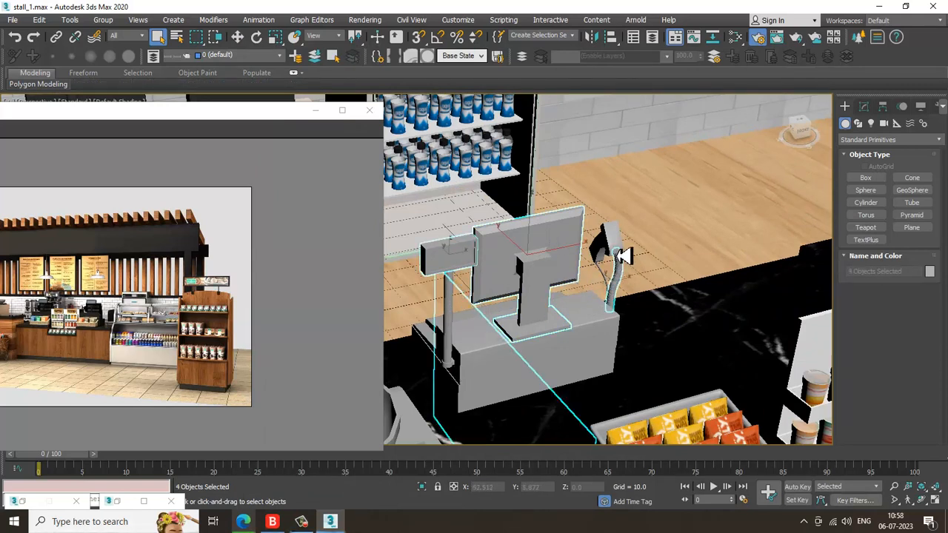
left_click(609, 278, "ctrl")
left_click(608, 296, "ctrl")
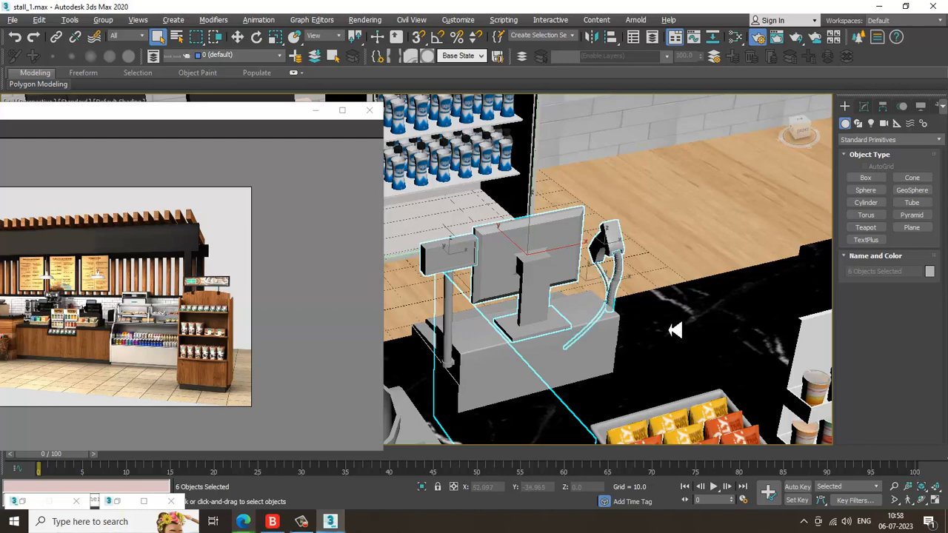
middle_click_drag(491, 368, 745, 314, "alt")
middle_click_drag(699, 261, 652, 332, "alt")
left_click(629, 346, "ctrl")
left_click(611, 387, "ctrl")
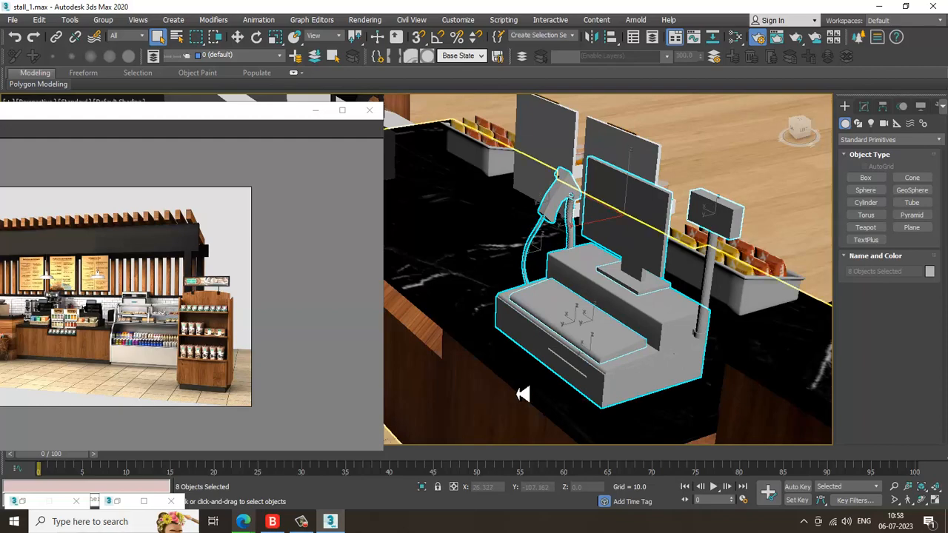
Try moving the selected cash register parts upward to check the selection, and undo the move
middle_click_drag(804, 297, 666, 241, "alt")
key("w")
left_click_drag(655, 223, 664, 153)
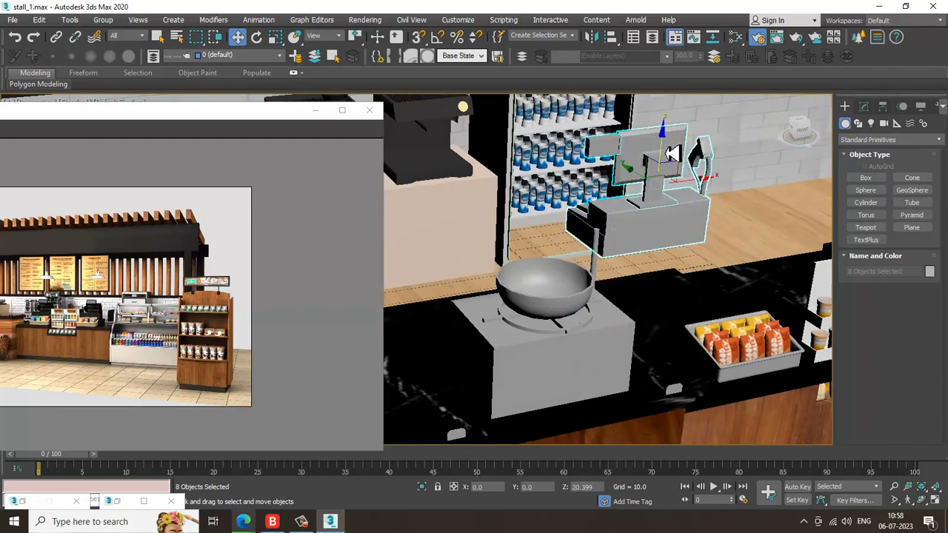
key("ctrl+z")
Assign the very dark grey VRayMtl to the selected parts of the second cash register, and clear the selection
middle_click_drag(704, 244, 698, 271, "alt")
key("m")
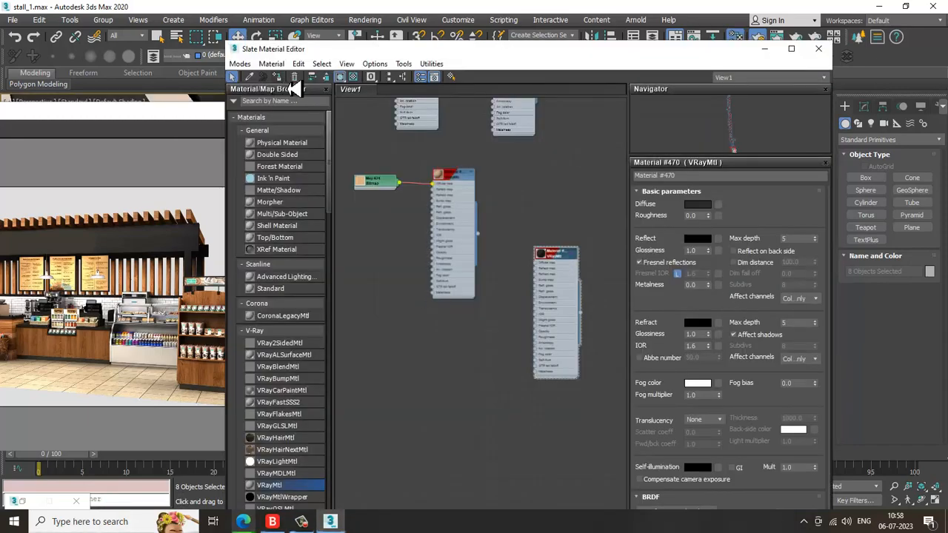
left_click(768, 50)
scroll(670, 330, "down", 8)
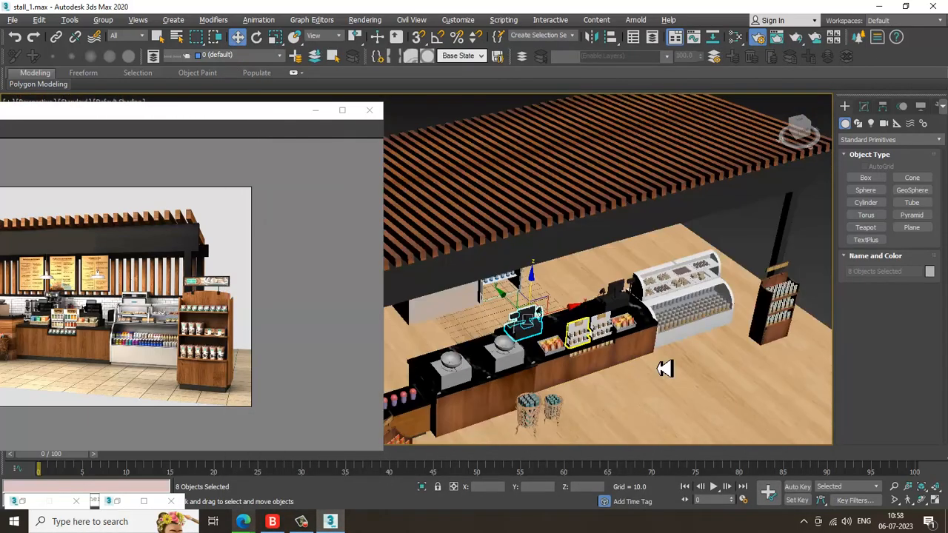
middle_click_drag(664, 368, 747, 324, "alt")
left_click(737, 260)
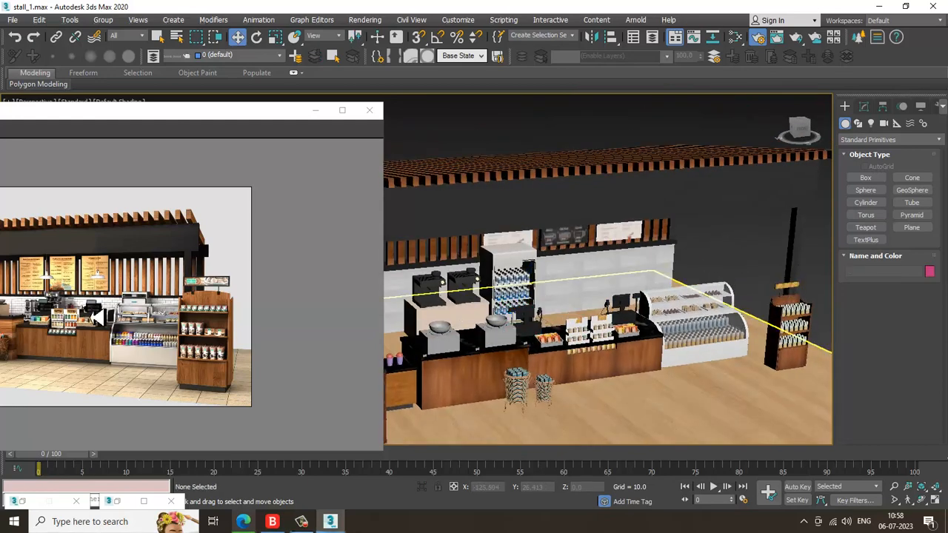
Enlarge the reference picture and move its window aside so its counter and pendant lamps show beside the model
middle_click_drag(669, 361, 710, 341, "alt")
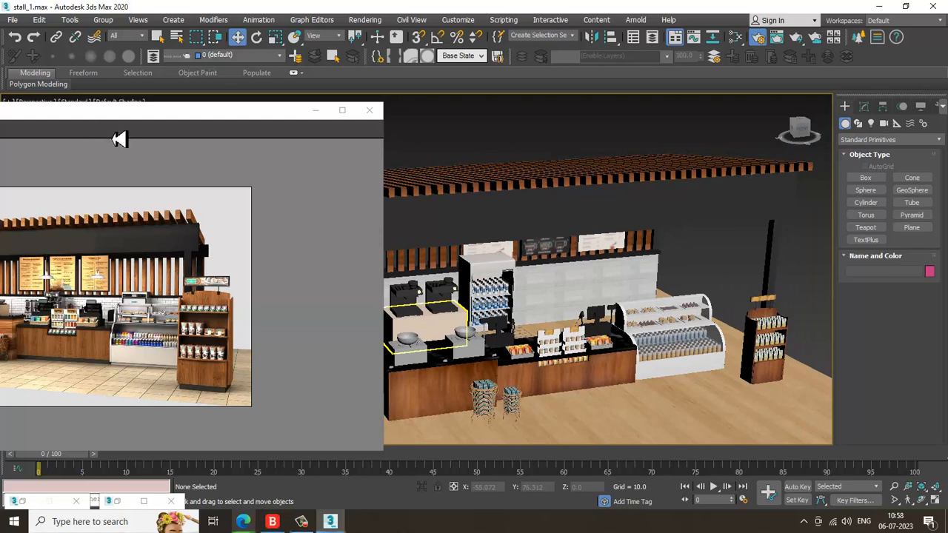
scroll(142, 271, "up", 3)
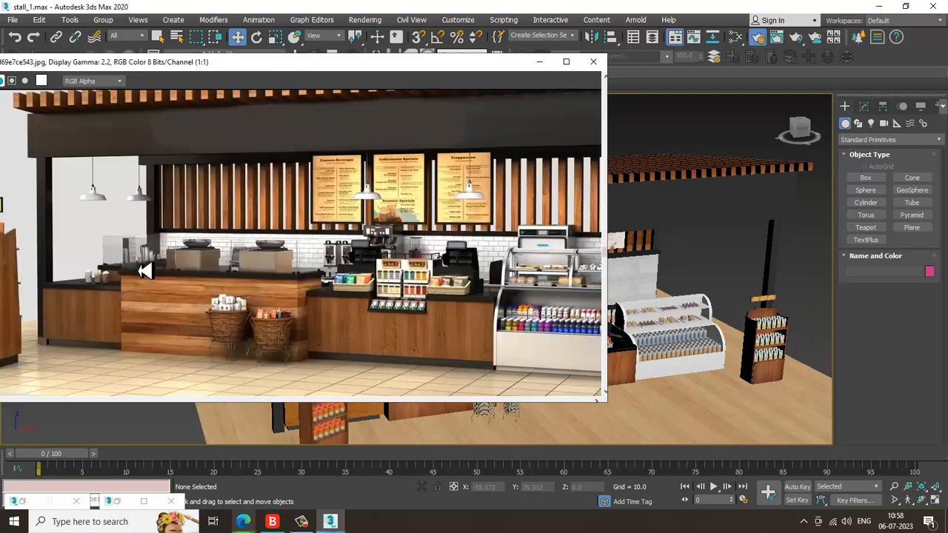
left_click_drag(359, 67, 70, 61)
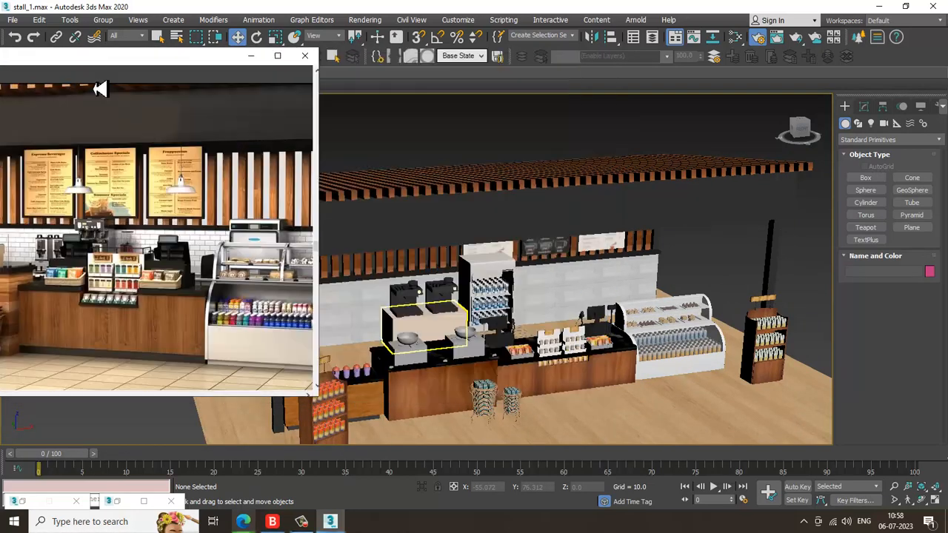
Select all four blue pendant lamp shades hanging in front of the slatted wall and menu boards
middle_click_drag(589, 241, 575, 274, "alt")
scroll(524, 291, "up", 5)
middle_click_drag(466, 290, 594, 285, "alt")
left_click(733, 259)
middle_click_drag(730, 262, 687, 281, "alt")
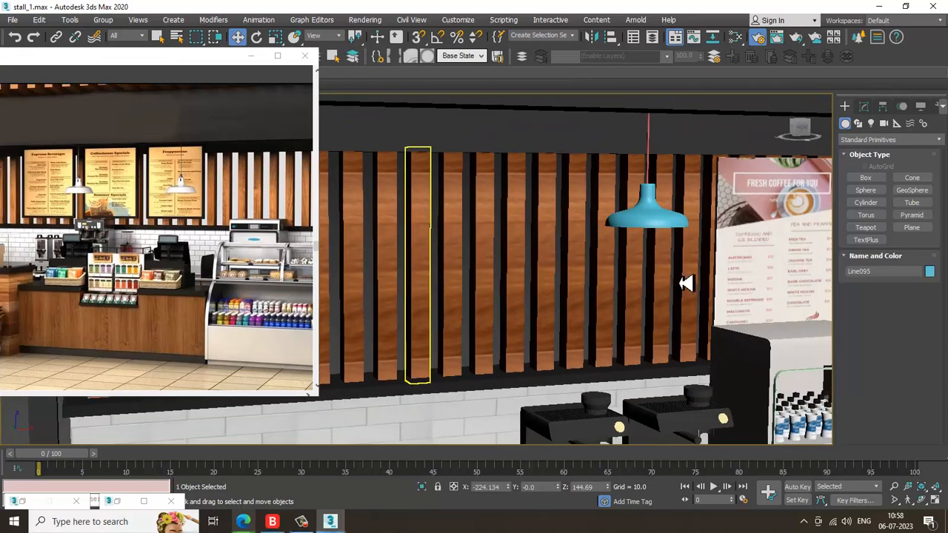
left_click(655, 220, "ctrl")
scroll(672, 227, "down", 4)
middle_click_drag(770, 269, 580, 239, "alt")
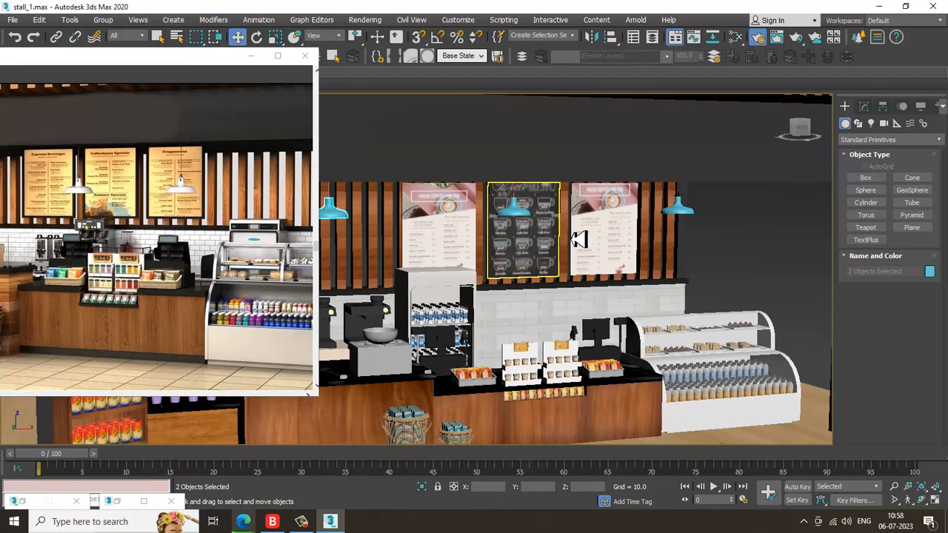
left_click(518, 220, "ctrl")
left_click(687, 215, "ctrl")
middle_click_drag(687, 215, 707, 274, "alt")
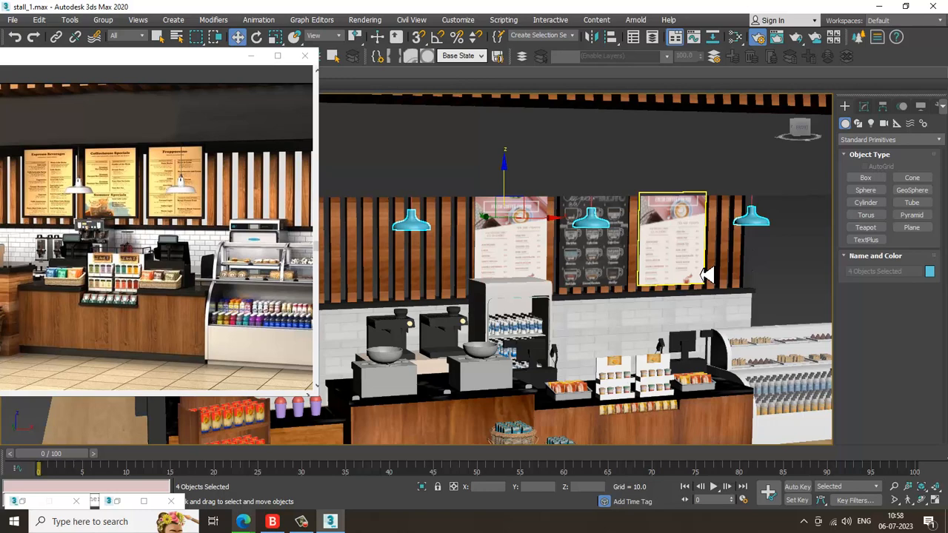
Add another VRayMtl to an empty area of the Slate material view and display its parameters
key("m")
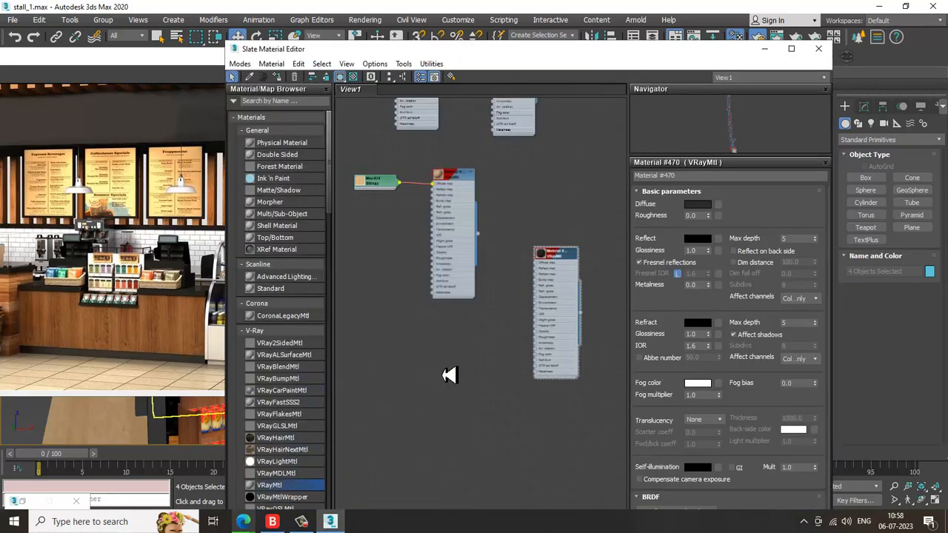
left_click_drag(448, 375, 422, 359)
double_click(428, 359)
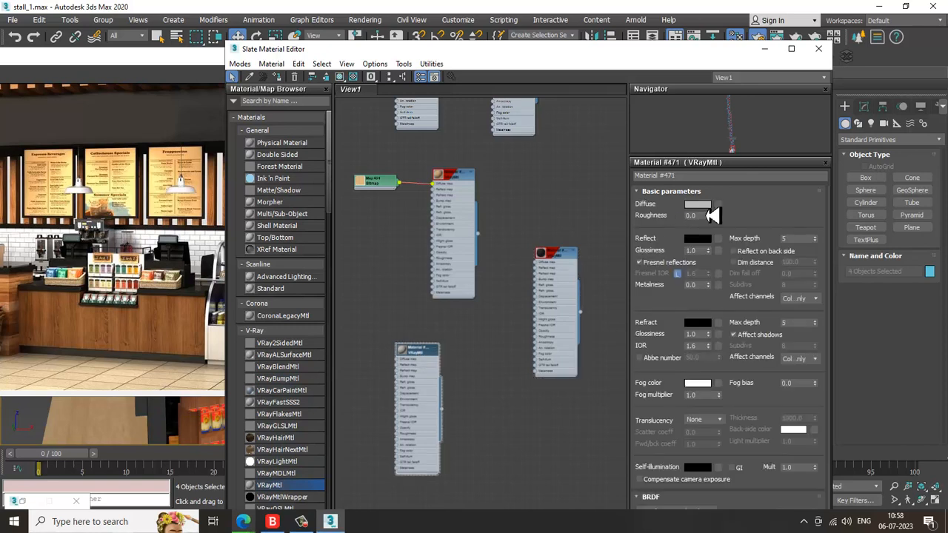
left_click(302, 522)
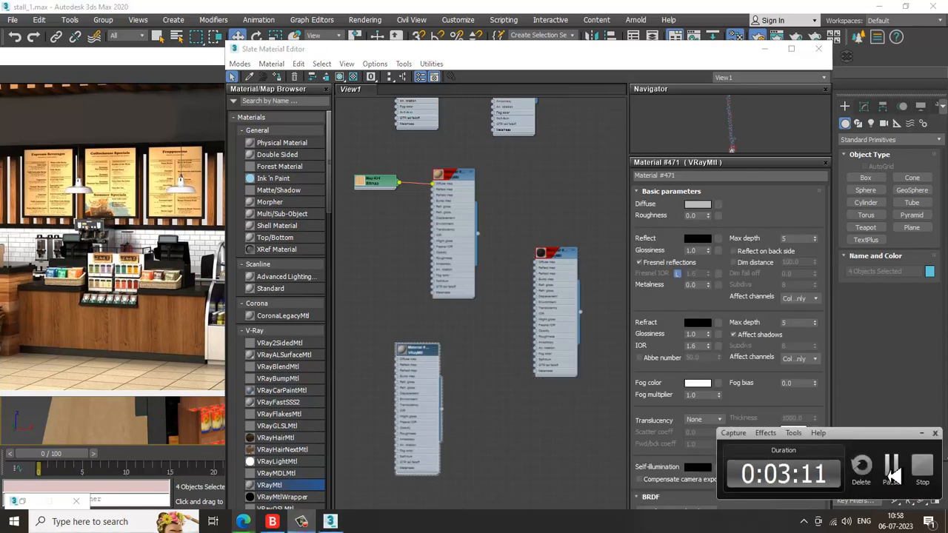
left_click(891, 468)
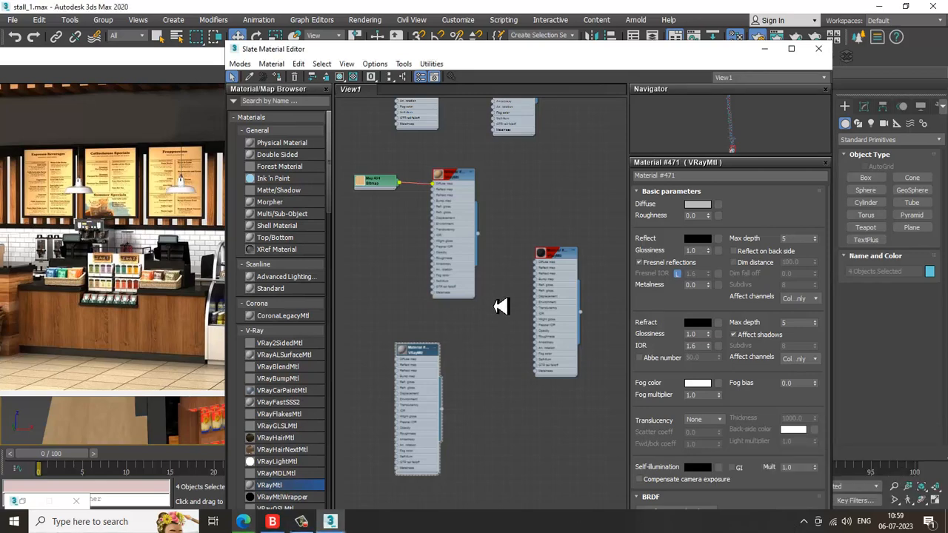
Give the new VRayMtl a light grey diffuse and a near-white reflection colour, with an enlarged preview against a background
left_click(400, 352)
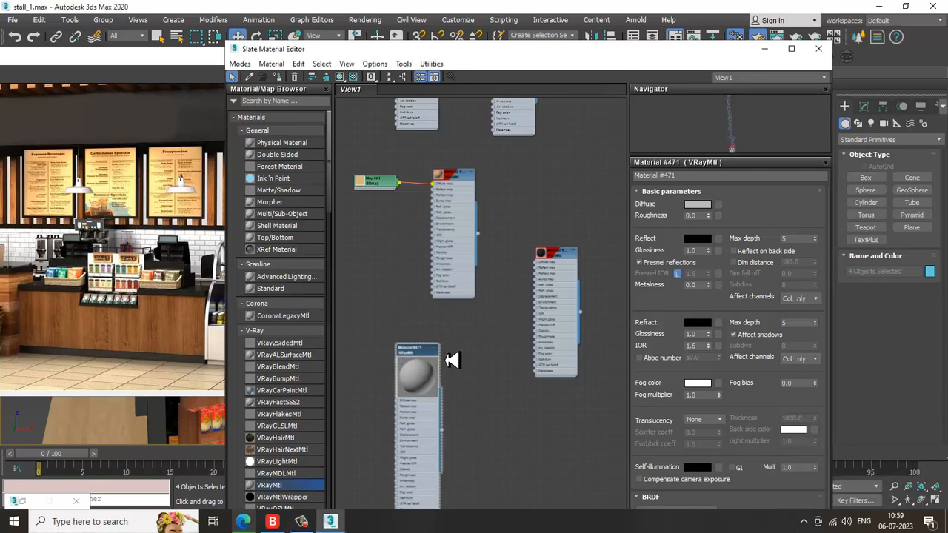
left_click(697, 207)
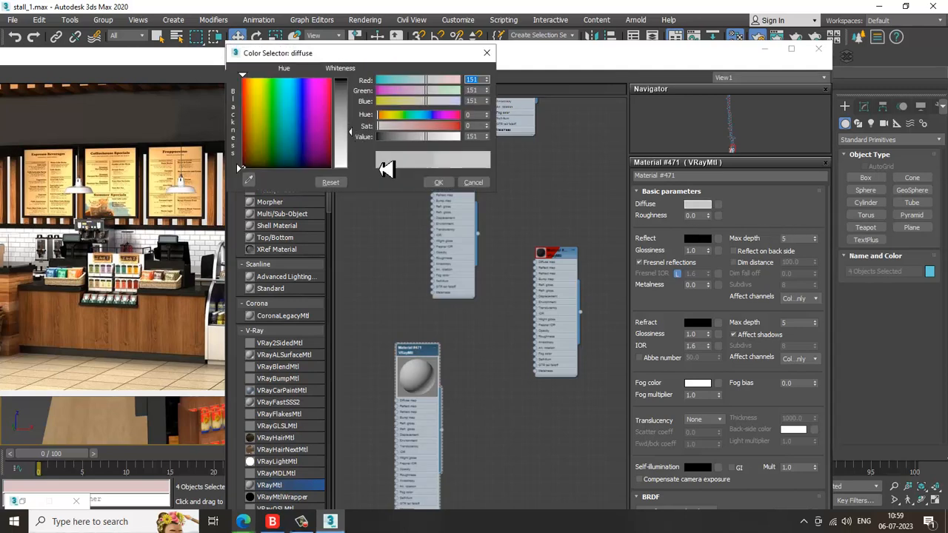
left_click(438, 182)
left_click(697, 239)
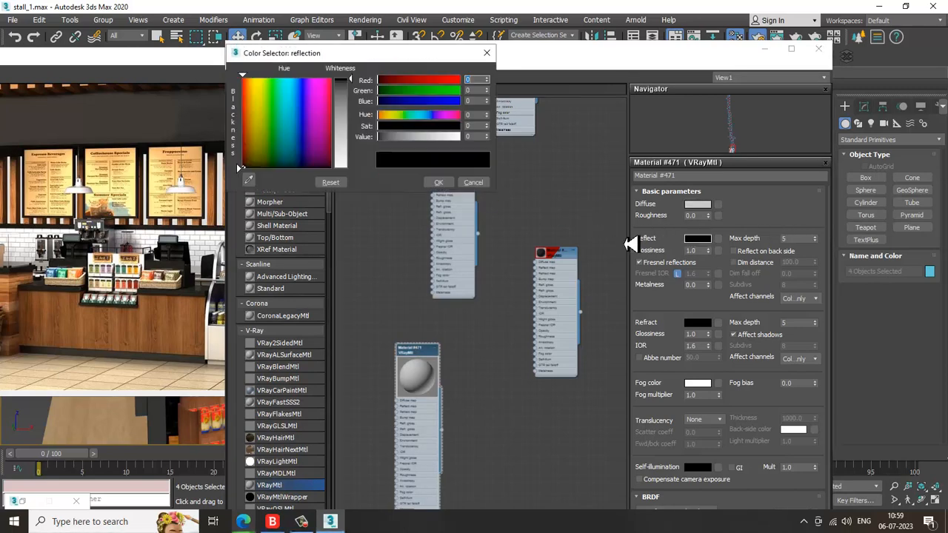
left_click_drag(358, 85, 362, 160)
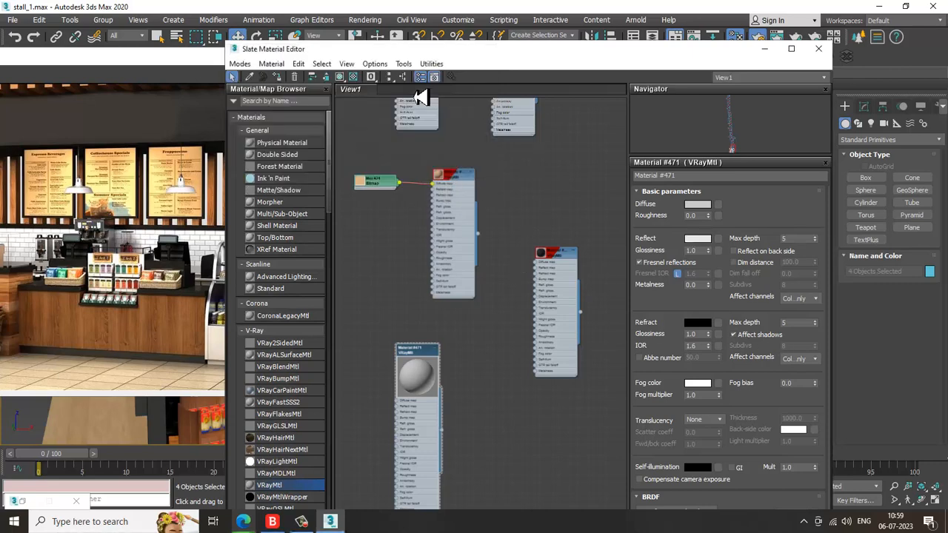
left_click(370, 77)
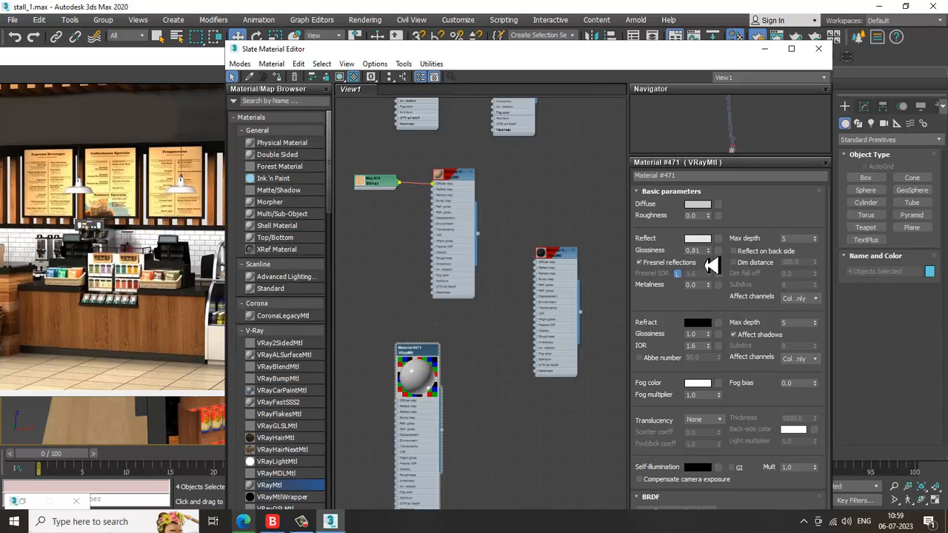
Set the material's reflection glossiness to 0.57 and unlocked Fresnel IOR to 13.3, and assign it to the selected lamp shades
type("0.57")
left_click(677, 273)
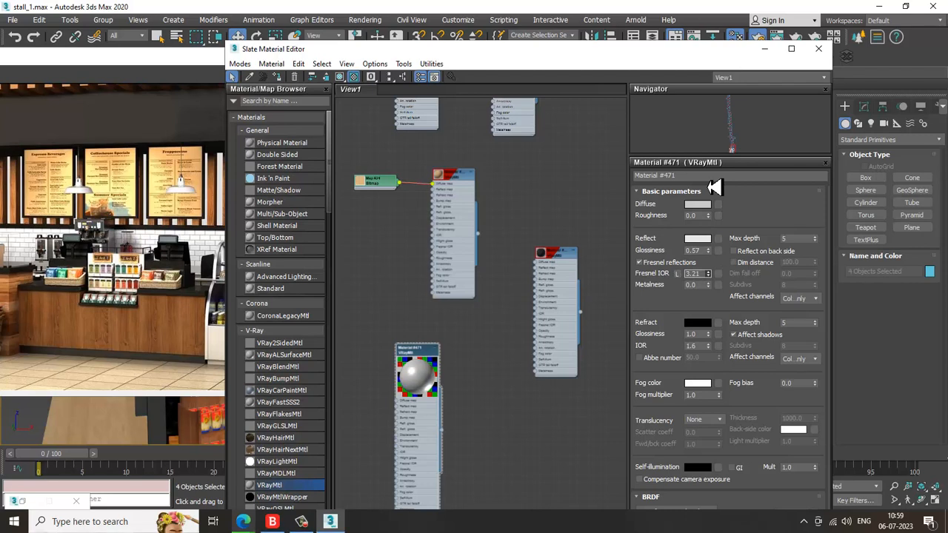
type("6.31")
key("Return")
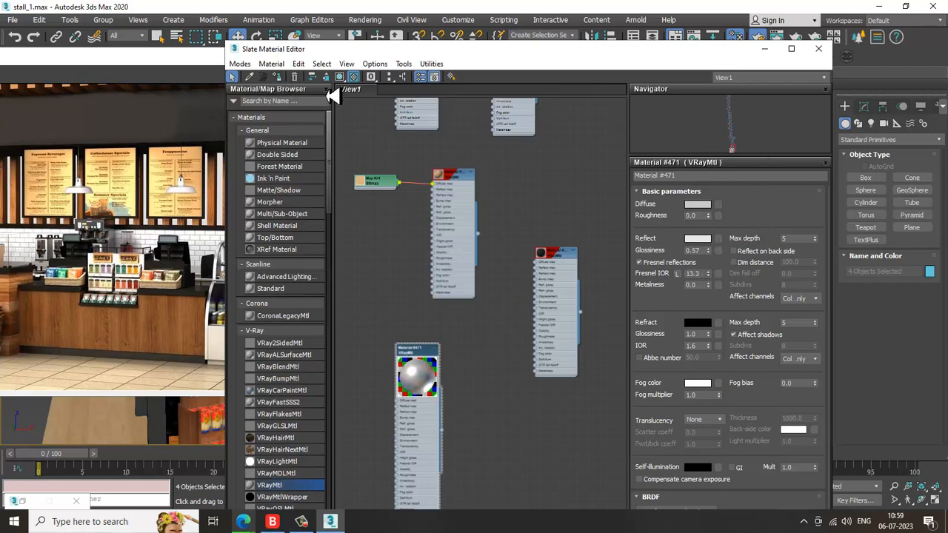
left_click(764, 48)
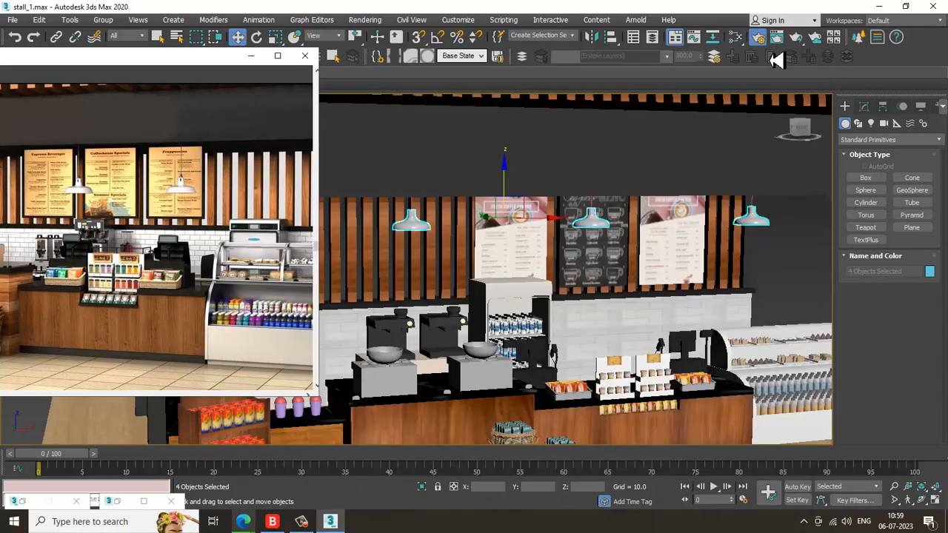
Select the four red hanging rods of the pendant lamps and assign them the light grey reflective VRayMtl used on the shades
scroll(559, 223, "down", 4)
scroll(659, 234, "up", 3)
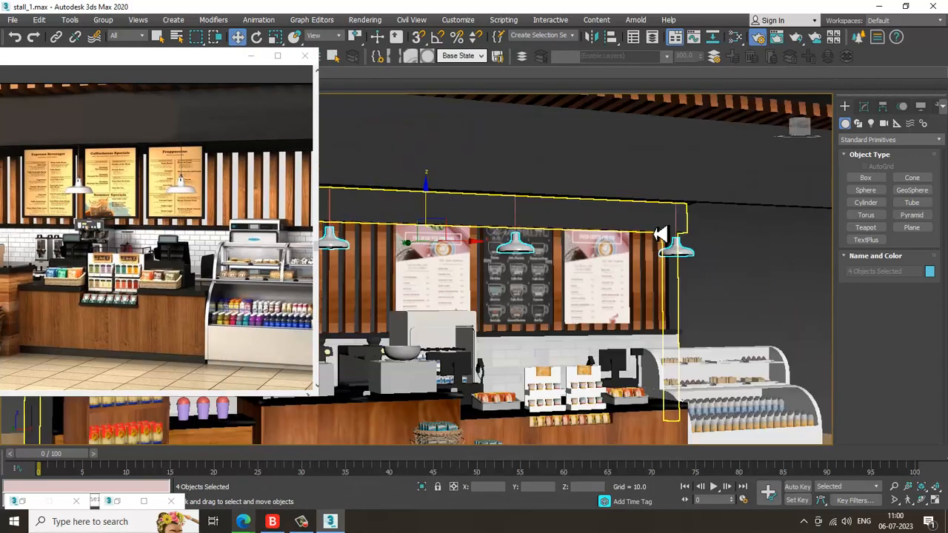
scroll(681, 238, "up", 3)
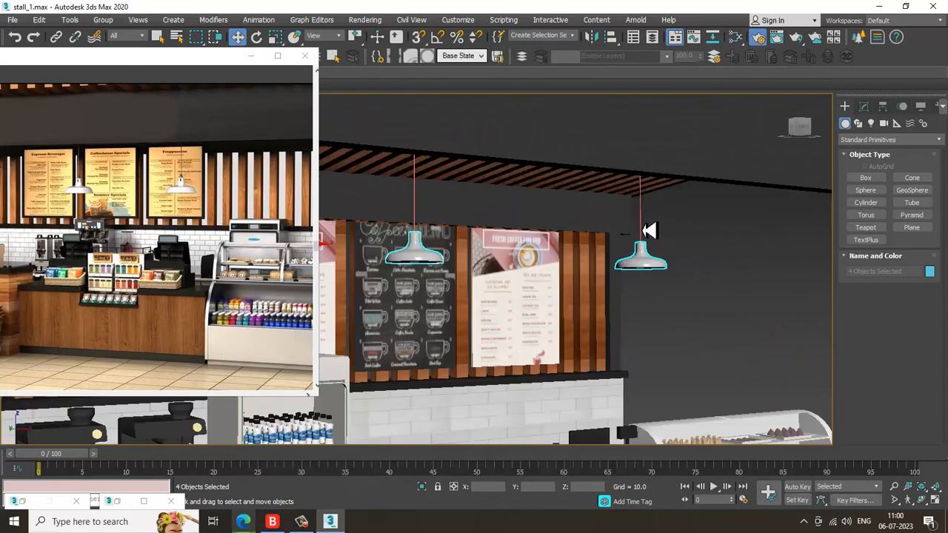
left_click(642, 230)
middle_click_drag(642, 229, 489, 294, "alt")
left_click(640, 257, "ctrl")
left_click(527, 248, "ctrl")
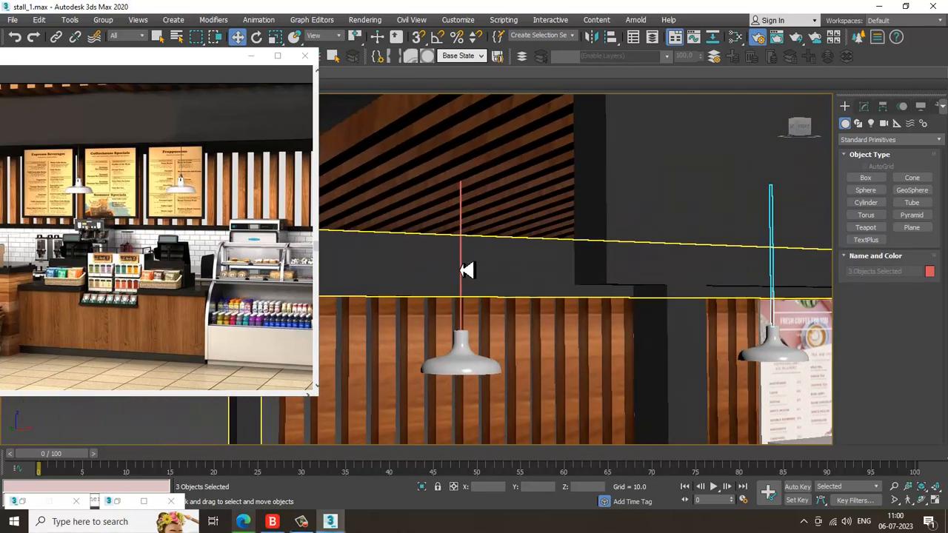
left_click(467, 268, "ctrl")
key("m")
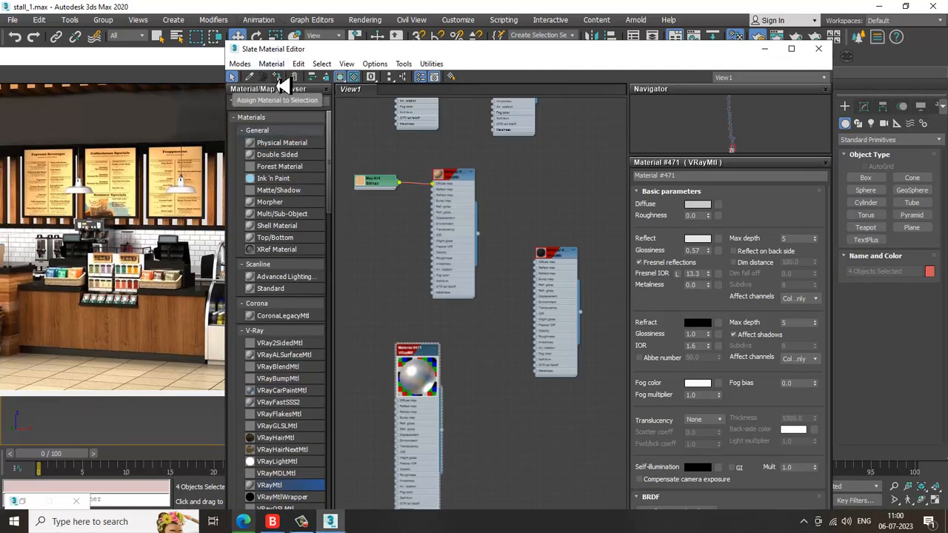
left_click(764, 48)
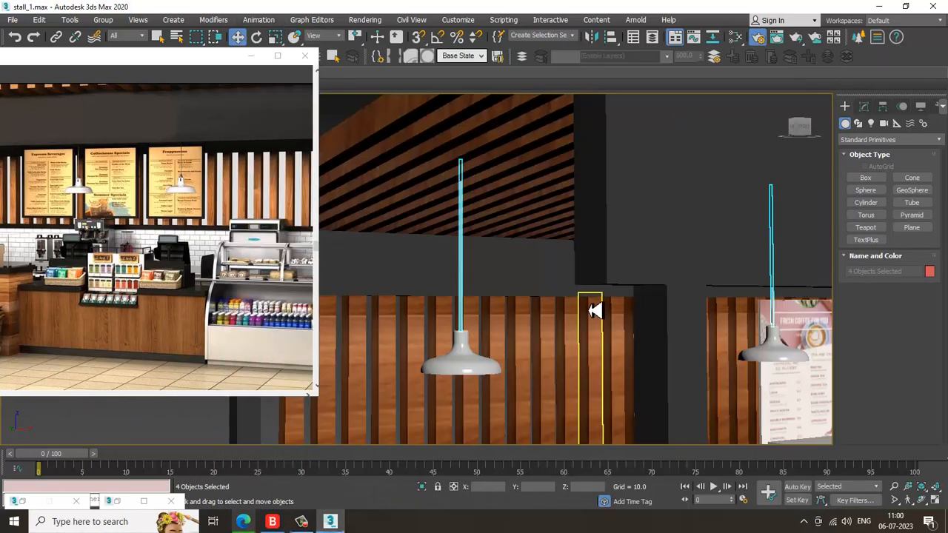
Look over the side counter, product shelf, coffee machines and front counter for objects that still need materials
scroll(596, 311, "down", 5)
scroll(520, 288, "up", 2)
middle_click_drag(657, 323, 583, 325)
scroll(521, 288, "down", 4)
scroll(584, 325, "up", 10)
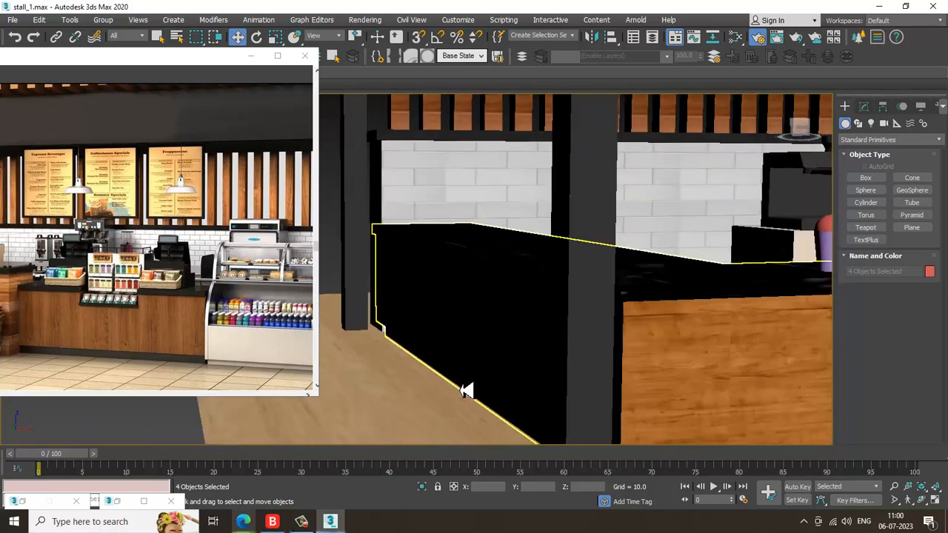
scroll(608, 353, "down", 8)
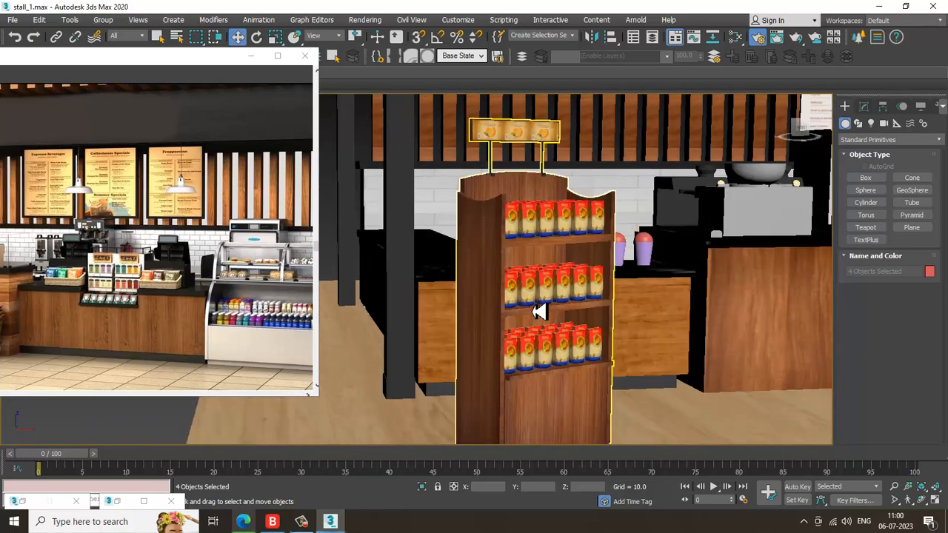
scroll(596, 309, "up", 8)
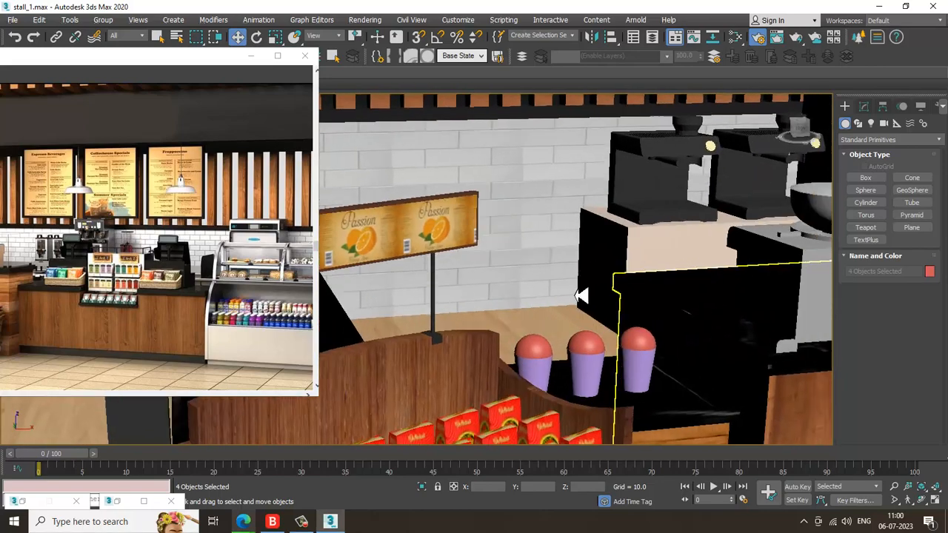
middle_click_drag(584, 286, 595, 284)
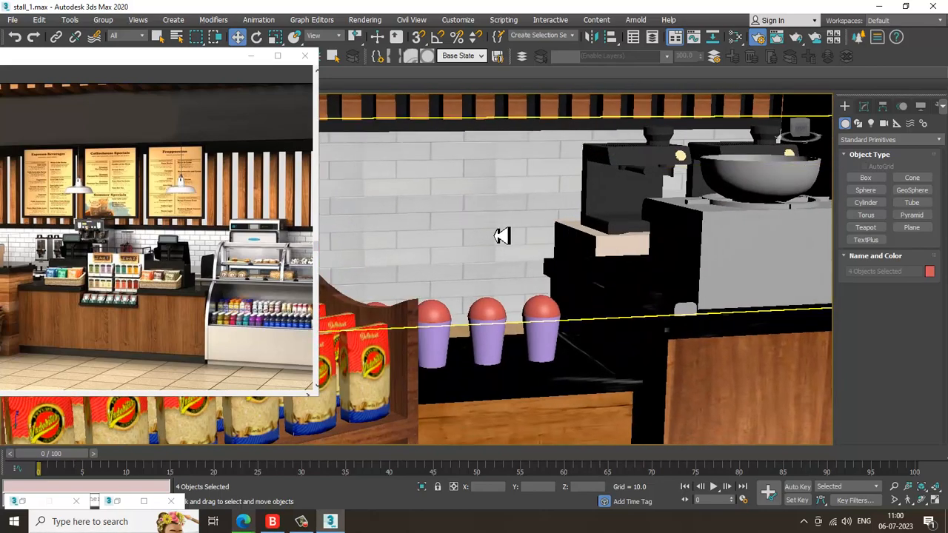
scroll(502, 235, "down", 8)
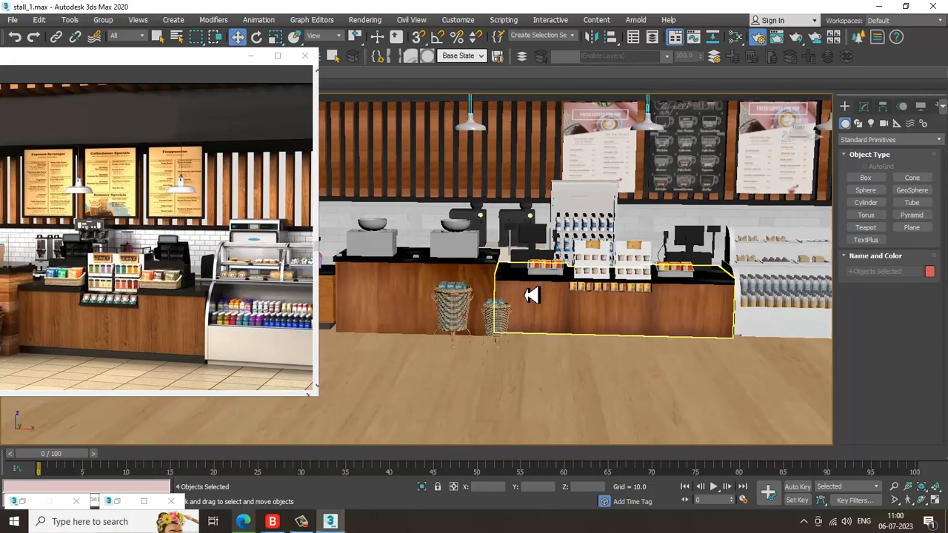
Select both grey snack trays standing on the front counter beside the white cup displays
scroll(548, 297, "up", 8)
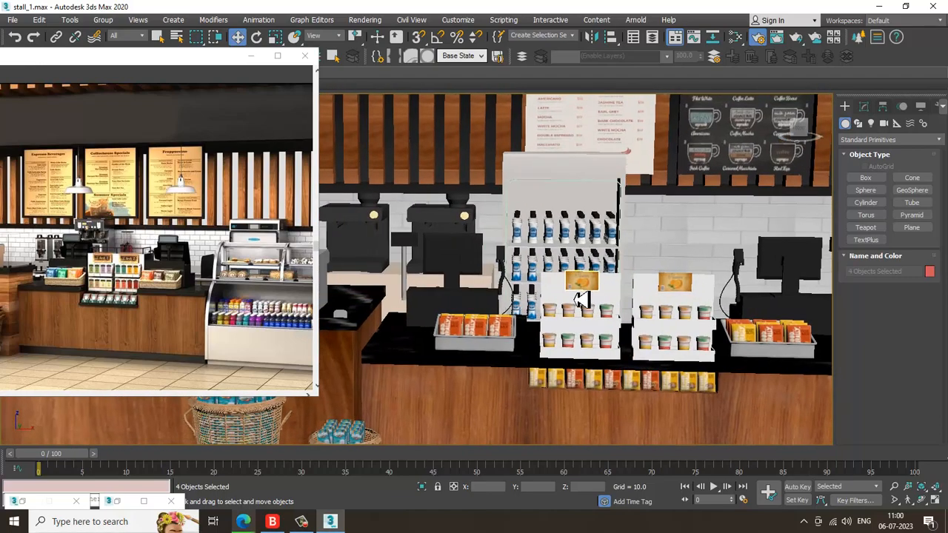
scroll(470, 351, "up", 4)
left_click(496, 345)
scroll(496, 345, "down", 4)
middle_click_drag(496, 345, 634, 328, "alt")
left_click(629, 306, "ctrl")
Find the light wood bitmap VRayMtl, Material #310, among the existing material nodes and assign it to the two selected snack trays
key("m")
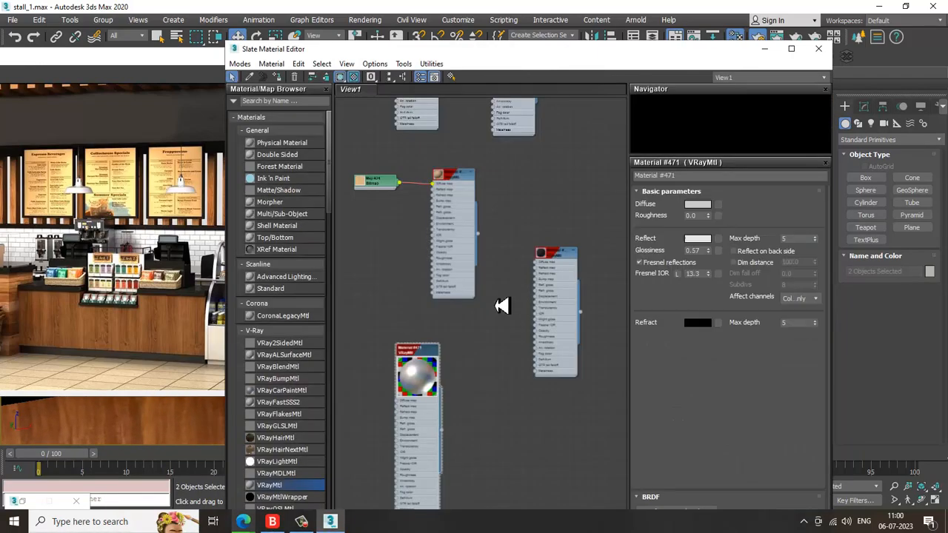
middle_click_drag(498, 289, 513, 444)
middle_click_drag(475, 270, 481, 459)
middle_click_drag(548, 259, 560, 503)
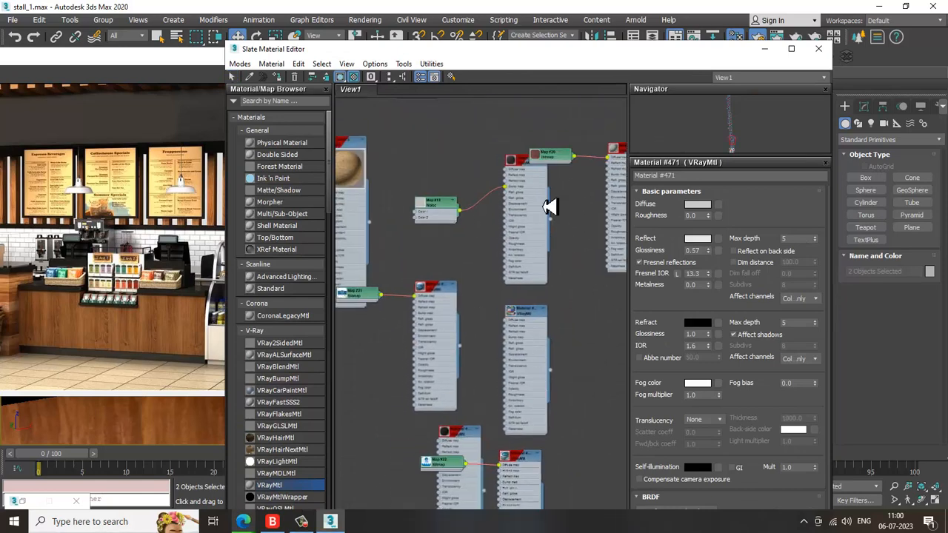
middle_click_drag(547, 208, 579, 266)
double_click(383, 211)
middle_click_drag(440, 216, 522, 381)
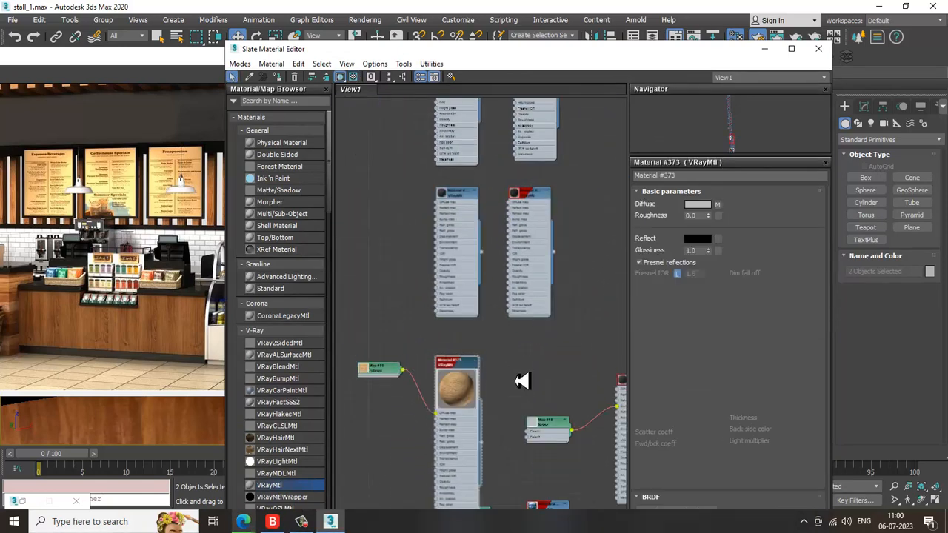
middle_click_drag(509, 194, 543, 312)
scroll(500, 189, "down", 1)
scroll(514, 286, "up", 3)
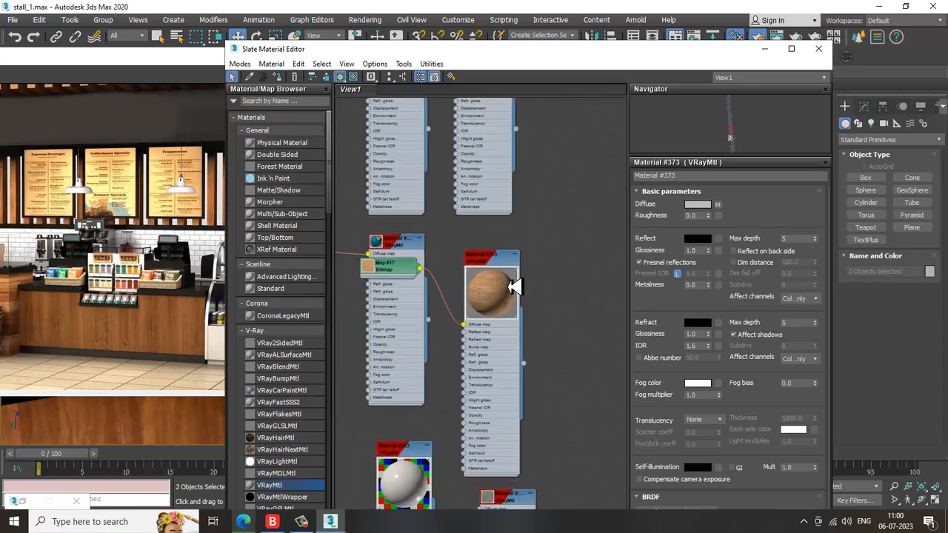
left_click(497, 266)
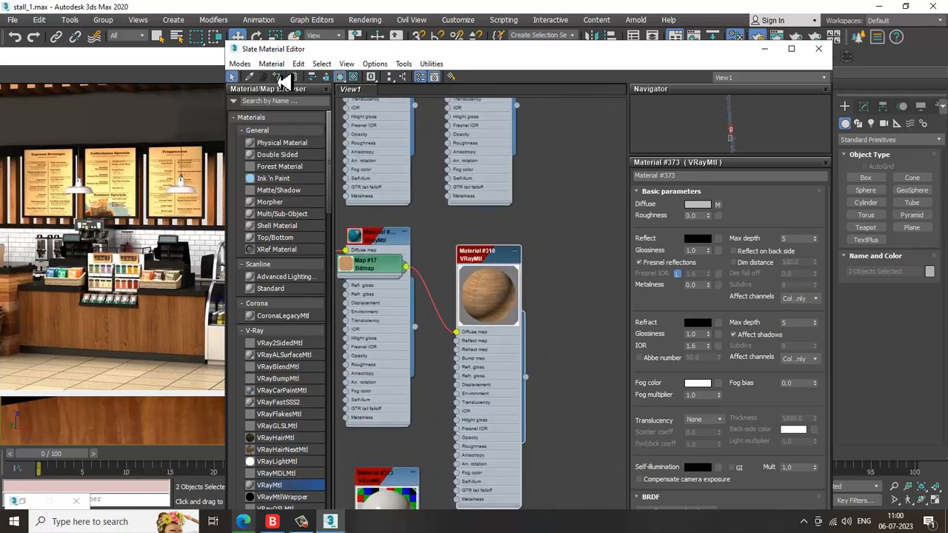
left_click(764, 48)
Add a UVW Map modifier with Box mapping to the snack tray left of the cup displays
scroll(625, 348, "down", 2)
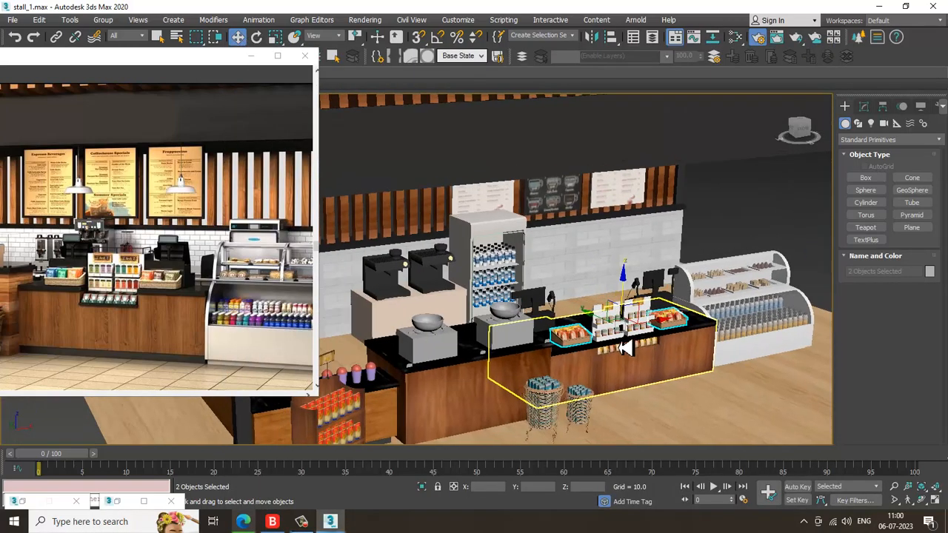
scroll(614, 304, "up", 5)
left_click(503, 411)
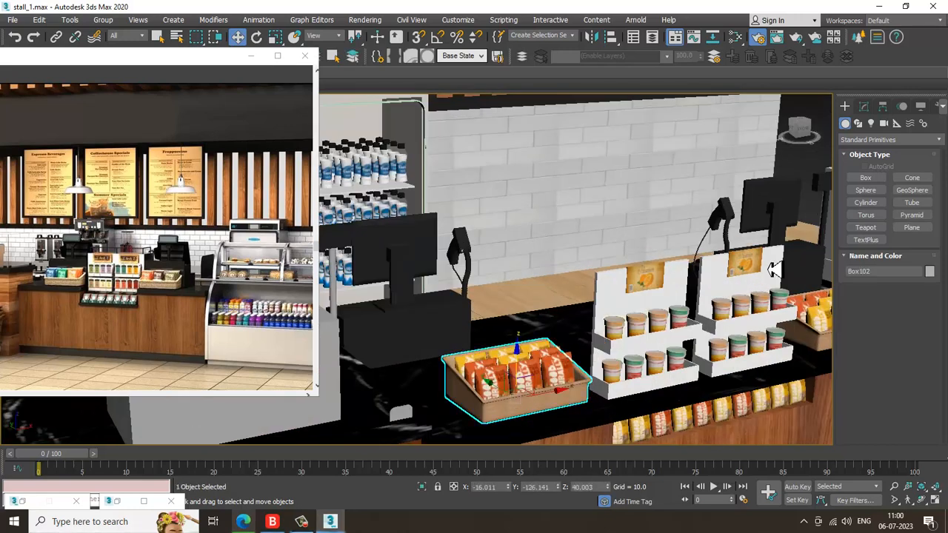
left_click(864, 106)
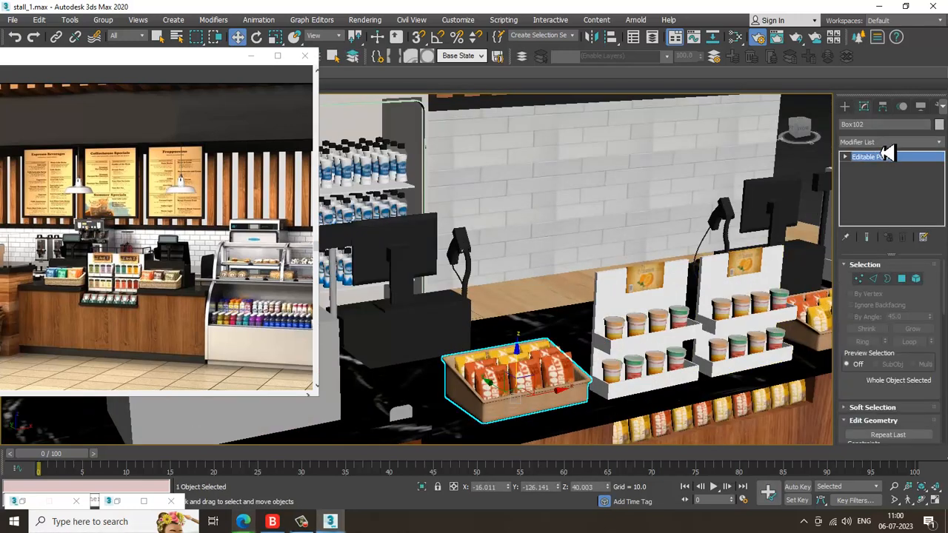
left_click(891, 142)
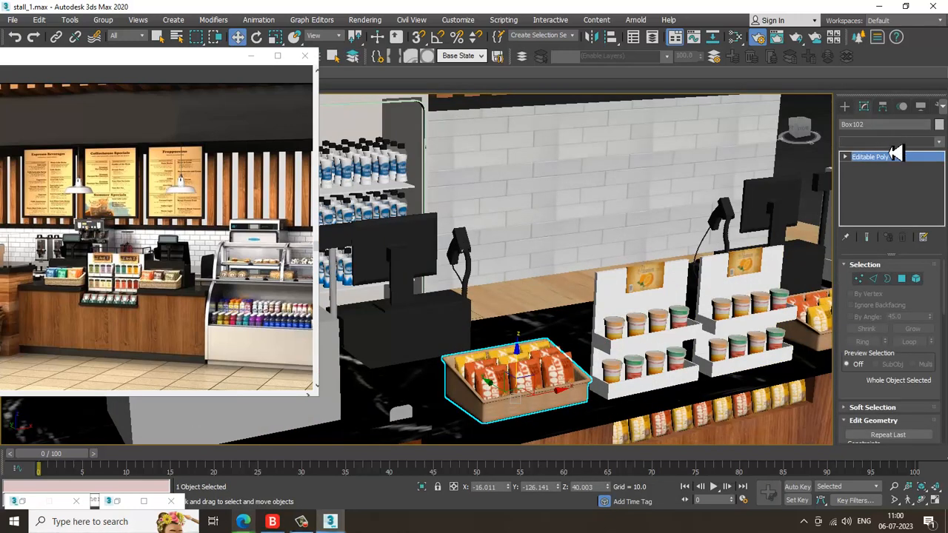
left_click(893, 145)
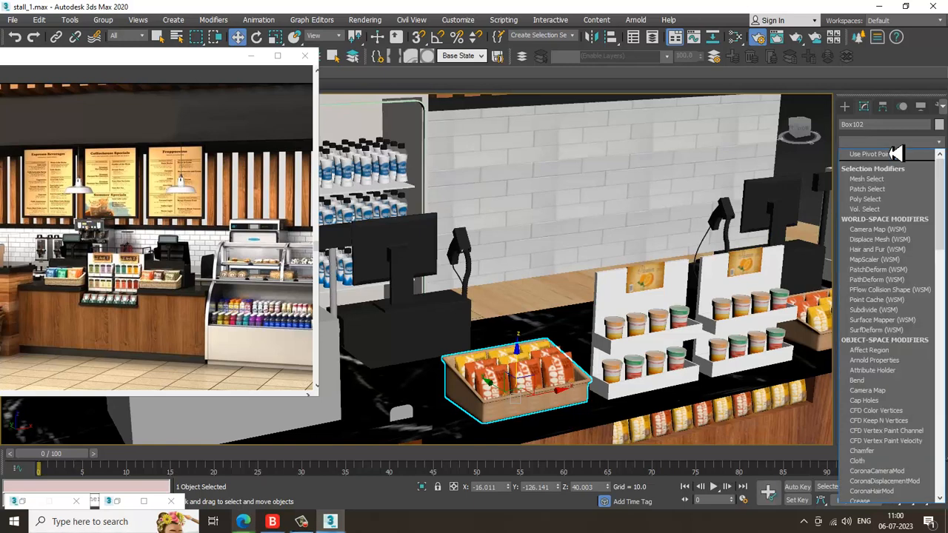
scroll(888, 287, "down", 10)
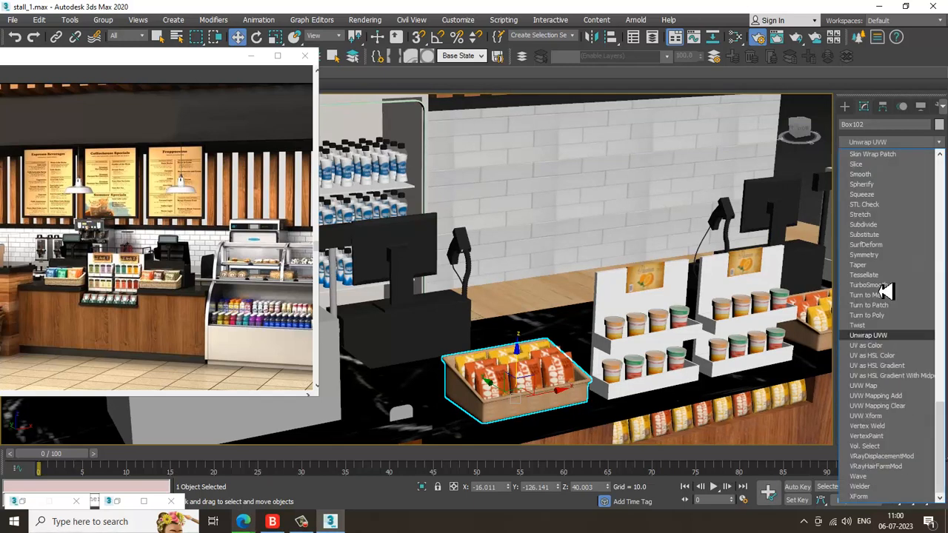
left_click(905, 388)
left_click(876, 332)
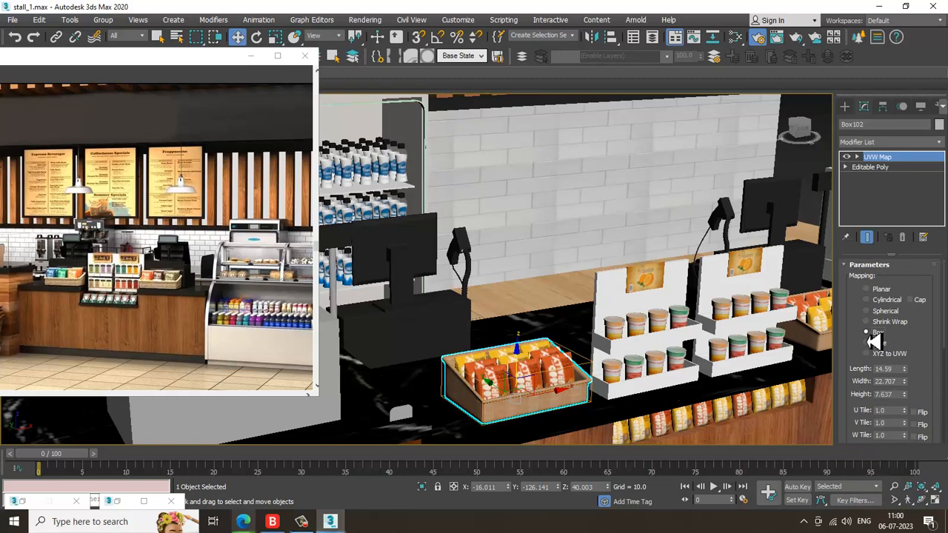
Set the left tray's UVW Map height to 24.744 and length to 16.486 to adjust its wood grain
scroll(502, 383, "up", 5)
scroll(581, 375, "up", 2)
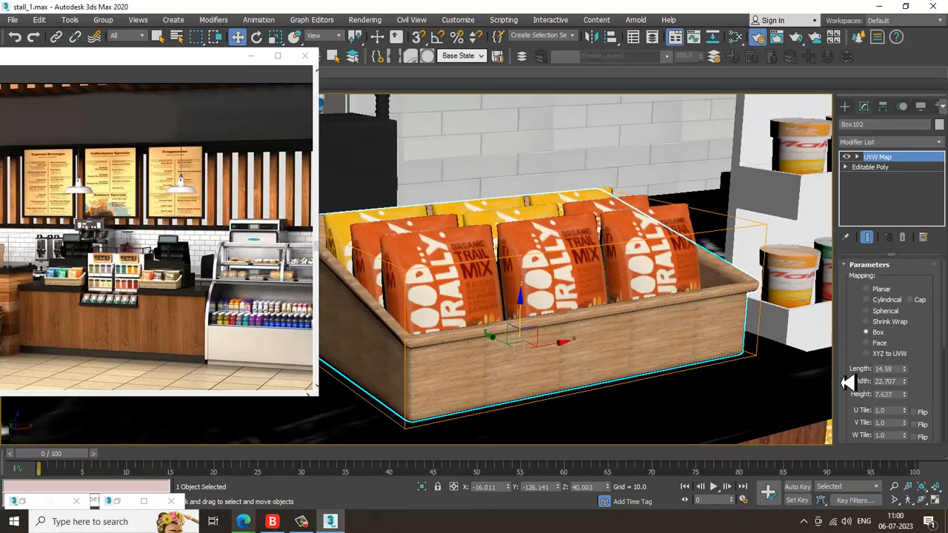
left_click_drag(905, 396, 905, 375)
right_click(905, 375)
mouse_move(904, 369)
left_mouse_down()
mouse_move(905, 354)
mouse_move(909, 367)
left_mouse_up()
middle_click_drag(588, 353, 573, 353, "alt")
scroll(581, 354, "down", 5)
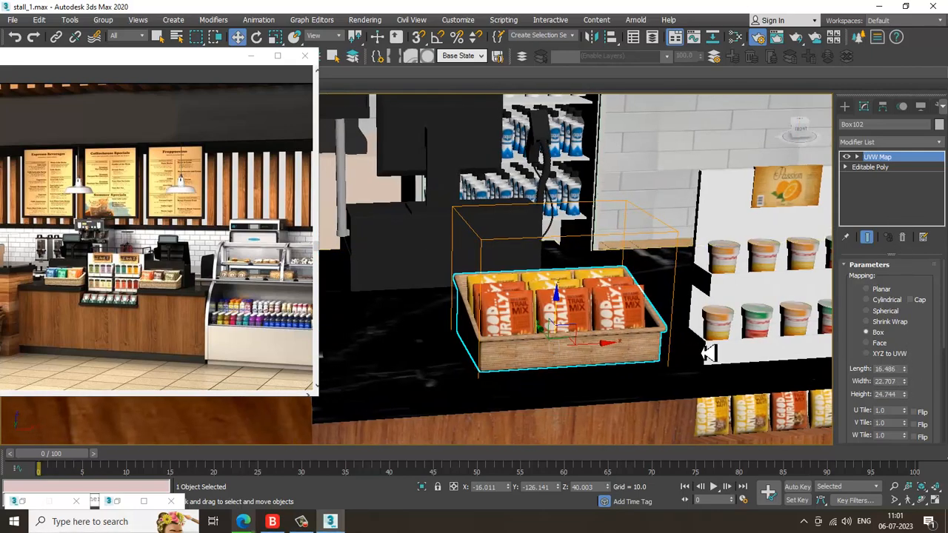
Add a UVW Map modifier with Box mapping to the snack tray right of the cup displays
middle_click_drag(785, 352, 543, 334)
scroll(711, 345, "down", 3)
middle_click_drag(730, 347, 532, 348)
left_click(605, 314)
scroll(603, 314, "up", 5)
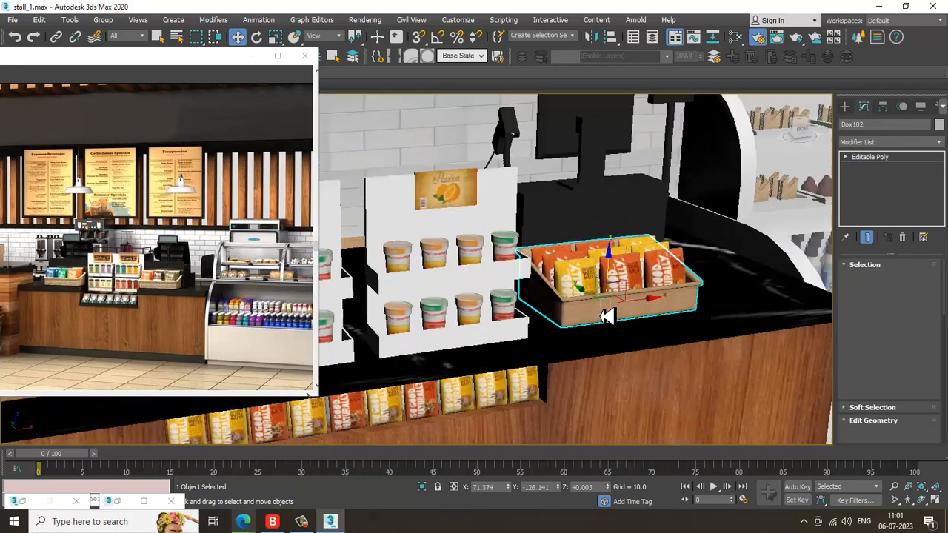
left_click(912, 142)
key("u")
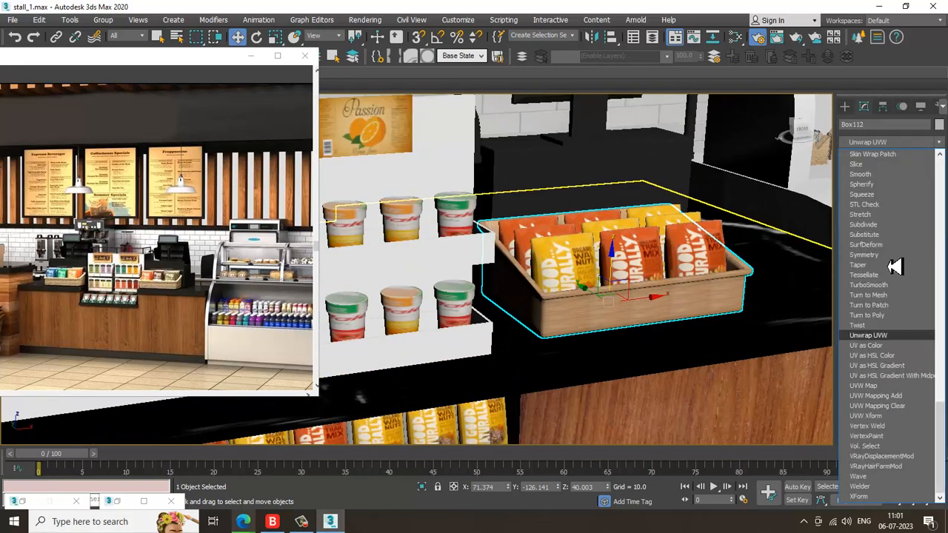
left_click(889, 386)
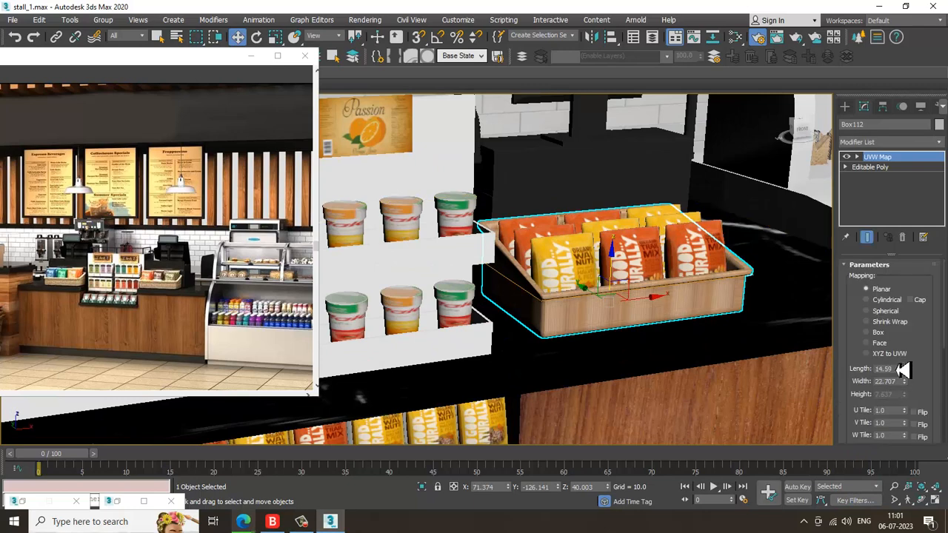
left_click(866, 332)
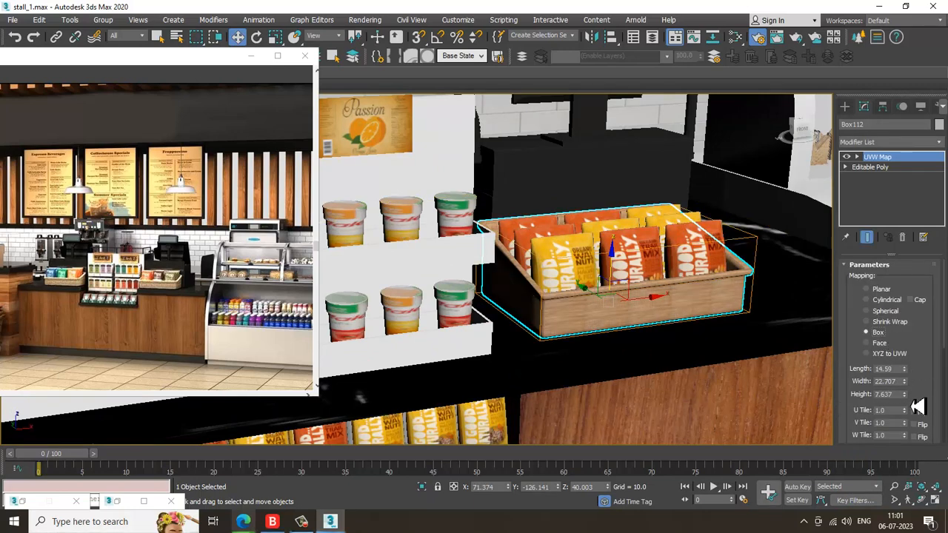
Set the right tray's UVW Map height to 31.77 to stretch its wood grain
left_click_drag(909, 404, 916, 217)
scroll(691, 296, "down", 3)
middle_click_drag(692, 296, 740, 309, "alt")
scroll(741, 309, "down", 3)
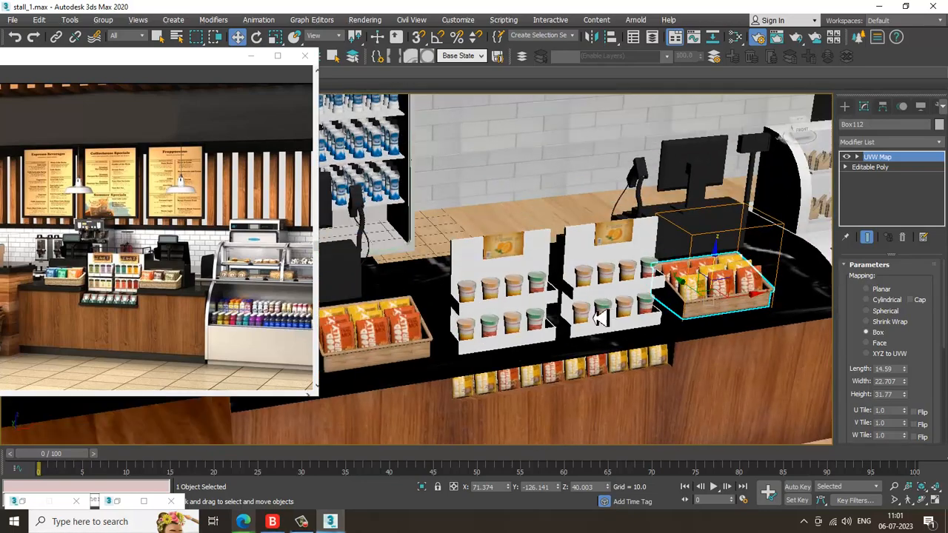
Examine the whole stall and the stoves with pans on the counter, and enlarge the reference picture for comparison
middle_click_drag(600, 313, 659, 267, "alt")
scroll(624, 274, "up", 2)
middle_click_drag(630, 316, 652, 315, "alt")
scroll(596, 334, "down", 3)
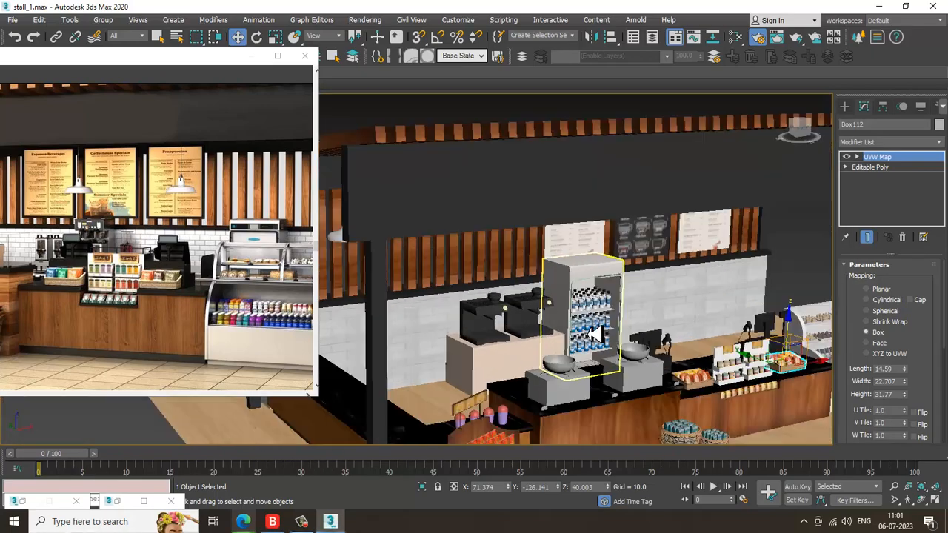
middle_click_drag(596, 334, 598, 318)
scroll(598, 318, "down", 5)
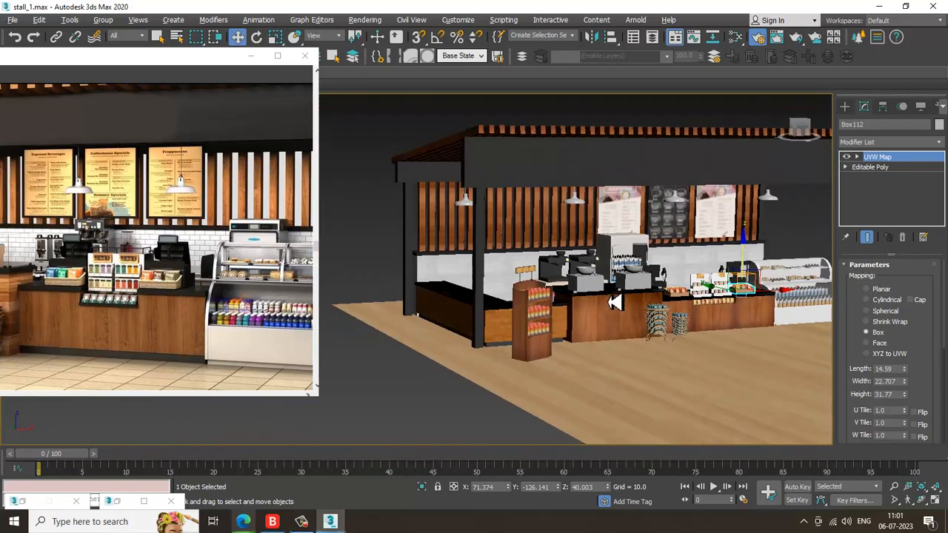
scroll(641, 319, "up", 5)
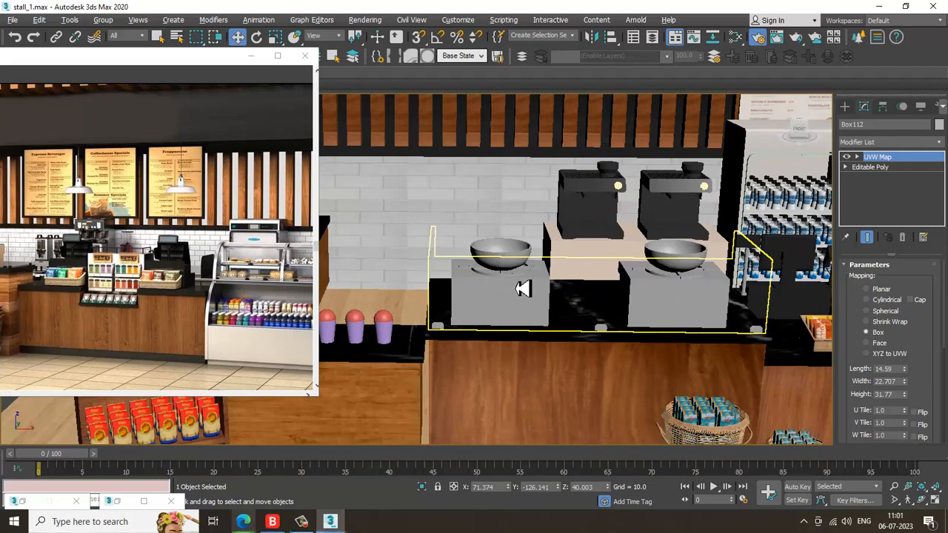
middle_click_drag(522, 288, 7, 351, "alt")
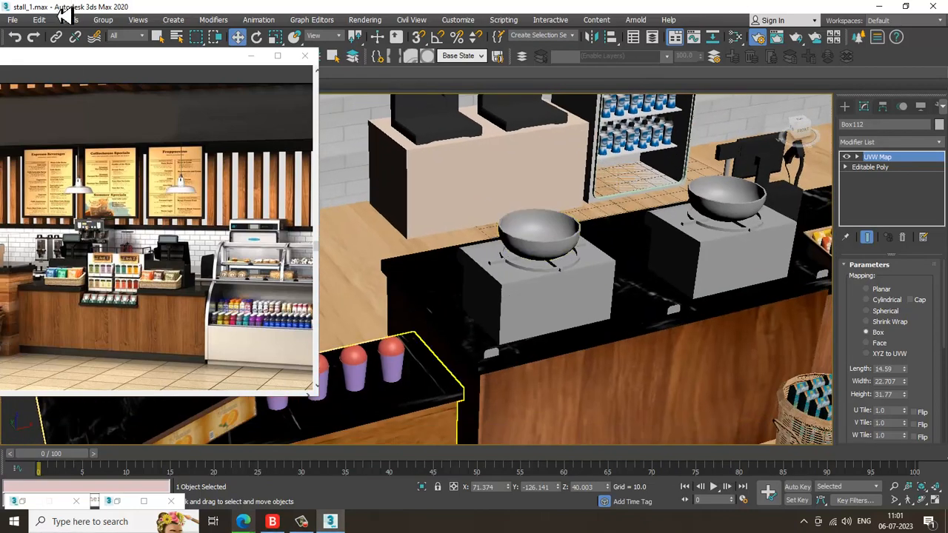
double_click(87, 58)
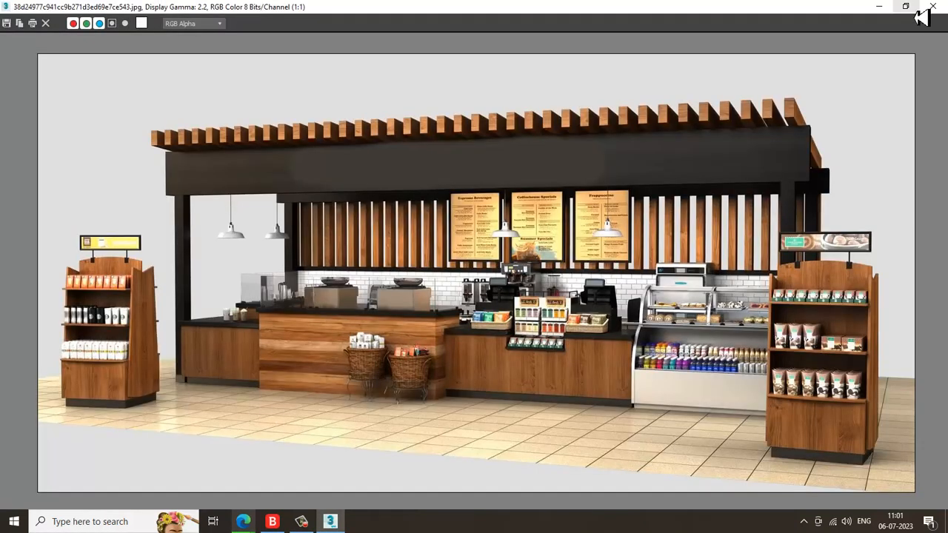
Shrink the reference picture to a small window beside the counter view, and select the stove boxes on the counter
left_click(905, 6)
left_click(577, 301)
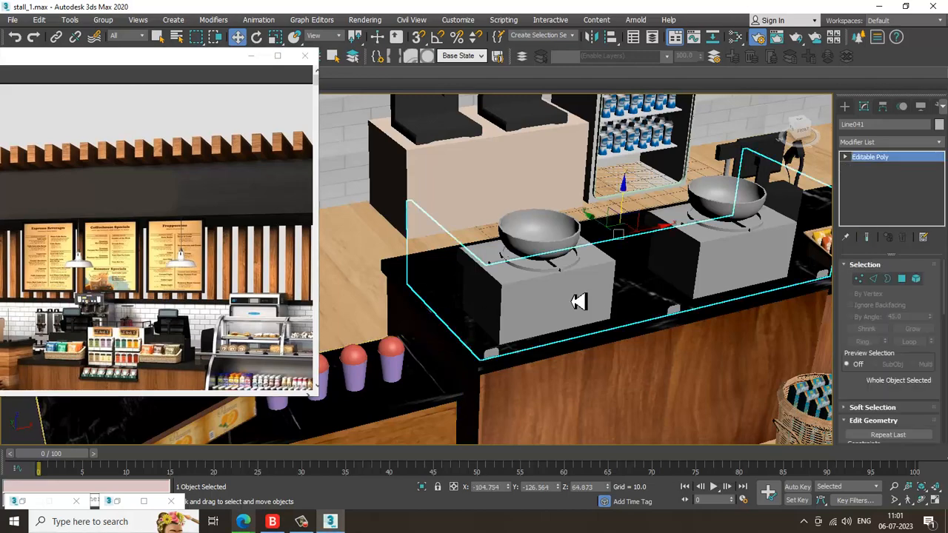
left_click_drag(84, 65, 144, 60)
scroll(632, 281, "up", 3)
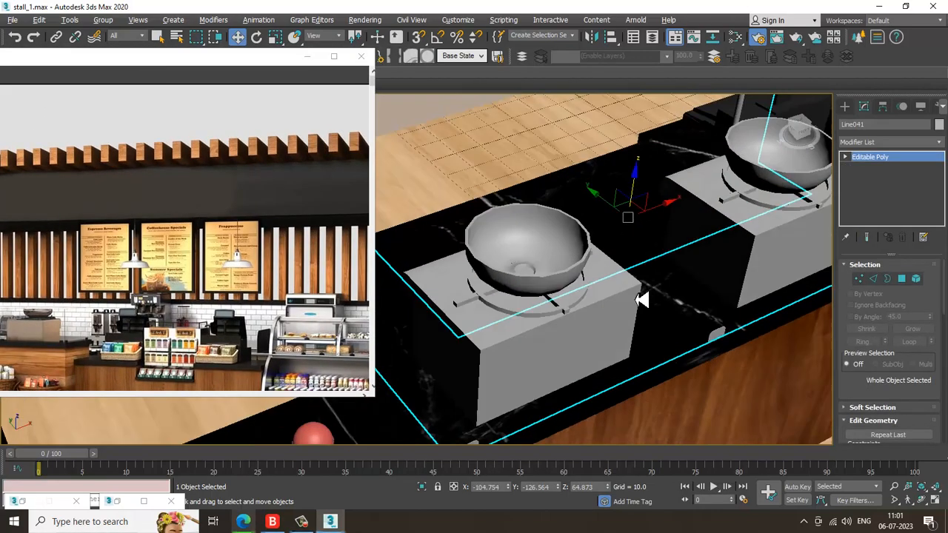
left_click(700, 212, "ctrl")
middle_click_drag(682, 235, 651, 232, "alt")
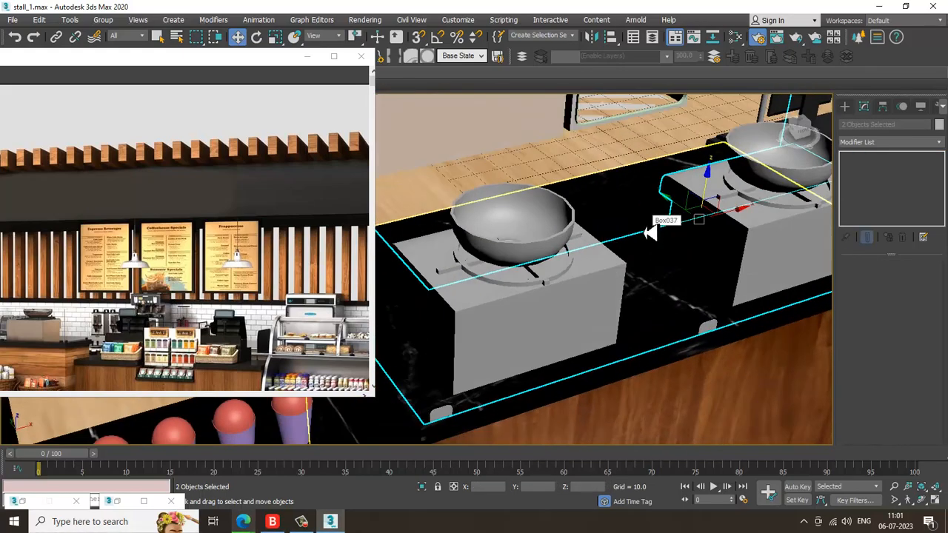
Create a VRayMtl with its diffuse colour sampled from the reference picture's stove and lightened to beige RGB 165, 140, 124
key("m")
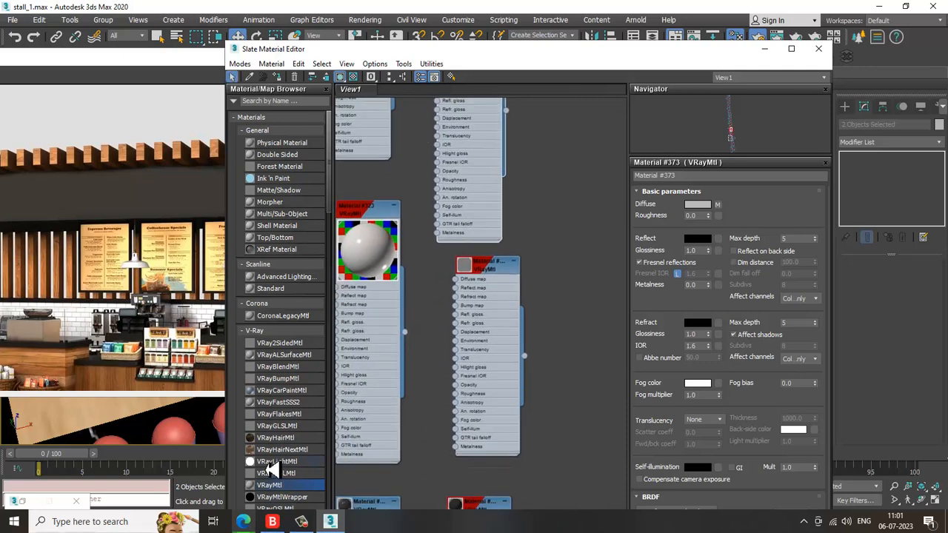
left_click_drag(592, 305, 591, 305)
double_click(582, 339)
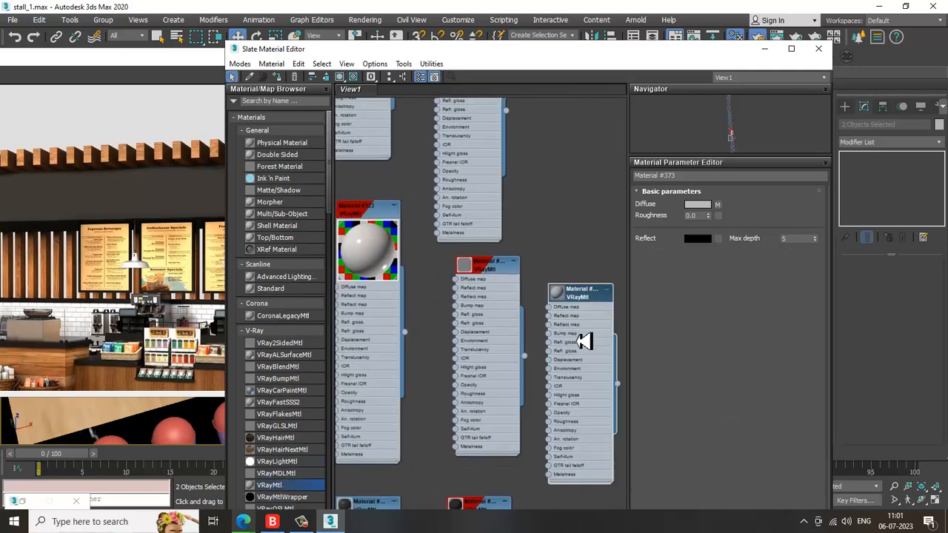
left_click(702, 206)
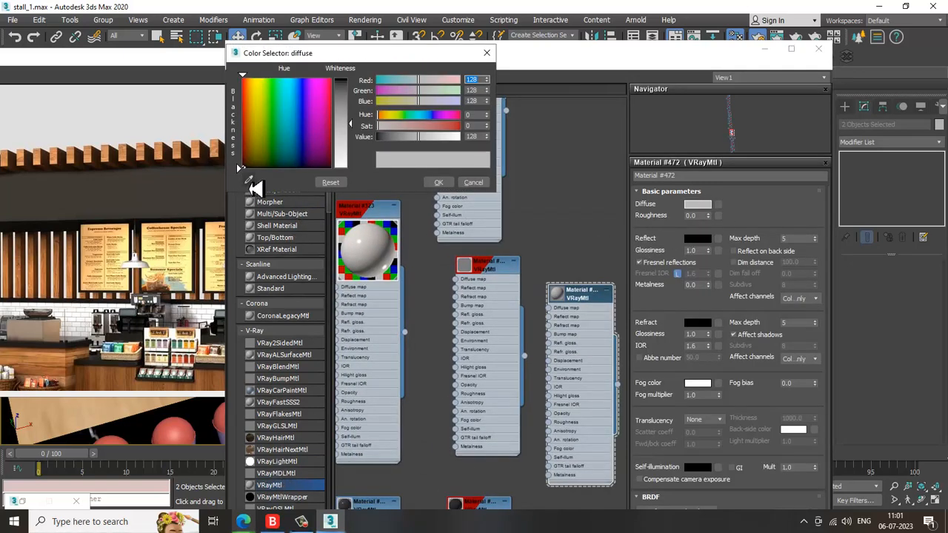
left_click(59, 337)
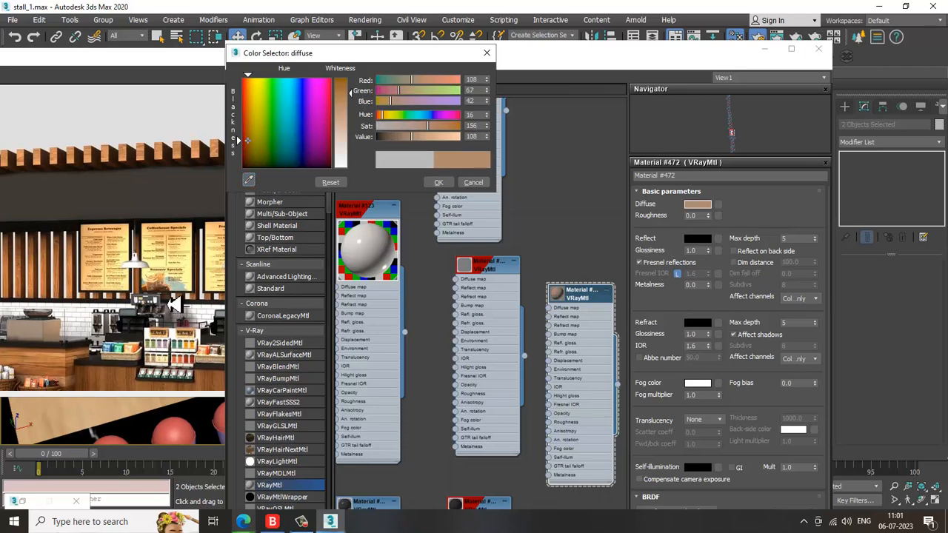
left_click_drag(351, 95, 355, 127)
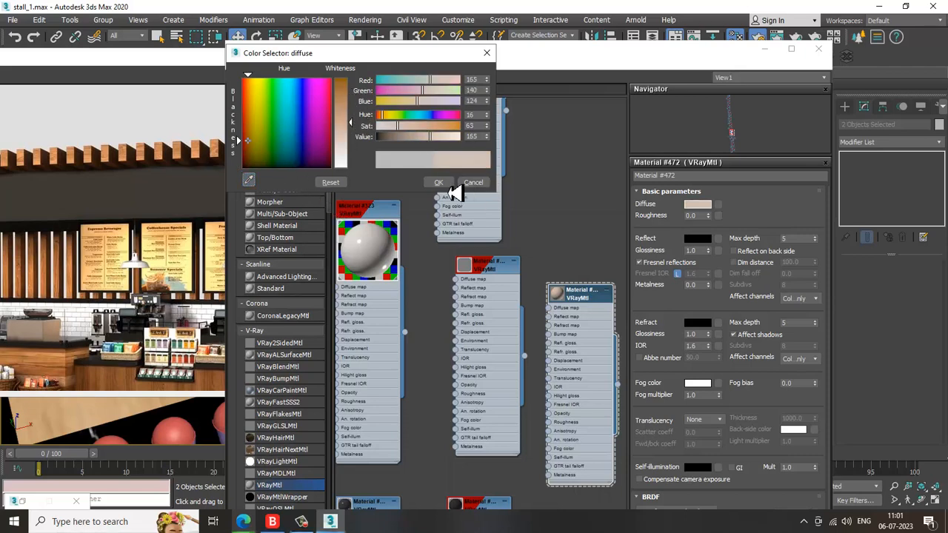
left_click(443, 185)
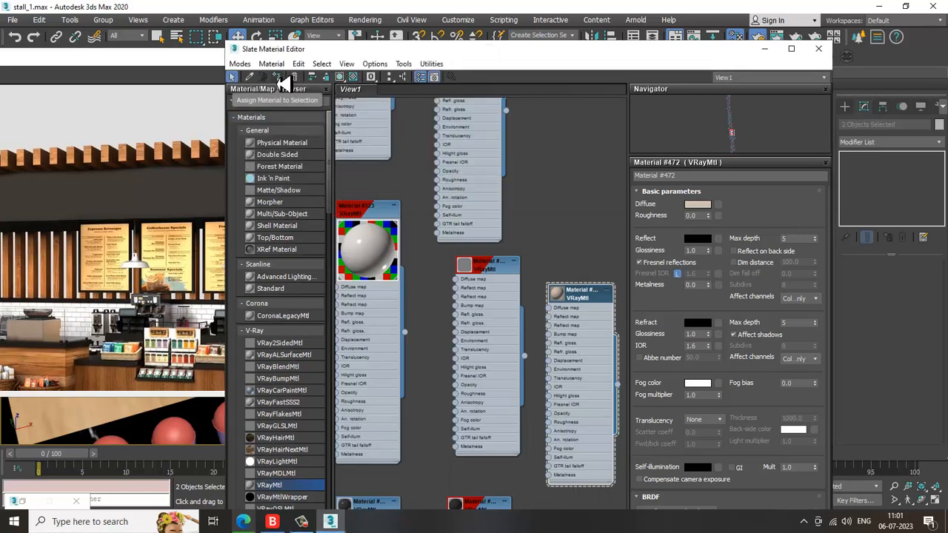
Try the beige material on the selected counter guard and stove box, and undo the assignment
left_click(279, 78)
left_click(340, 77)
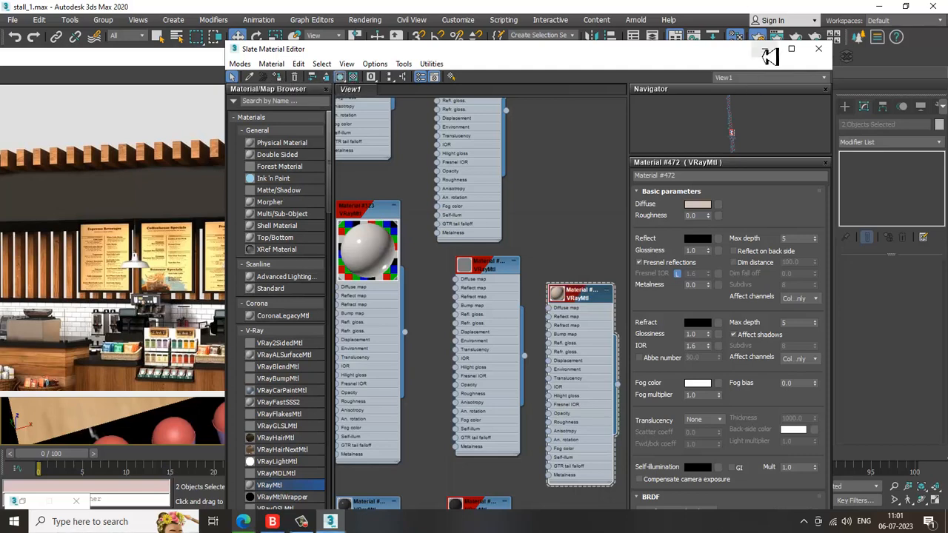
left_click(766, 50)
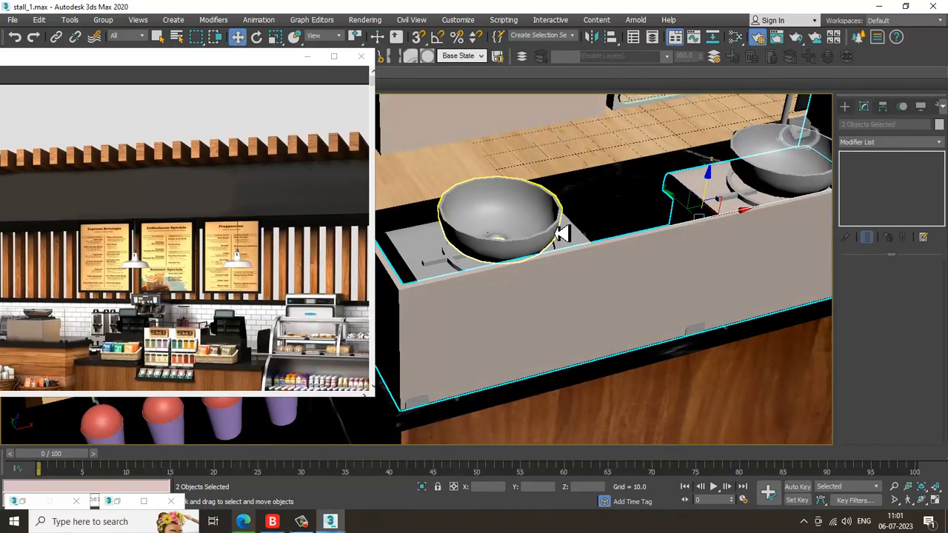
left_click(563, 233)
key("ctrl+z")
Select both stove boxes on the counter and assign the beige VRayMtl to them
scroll(570, 270, "up", 3)
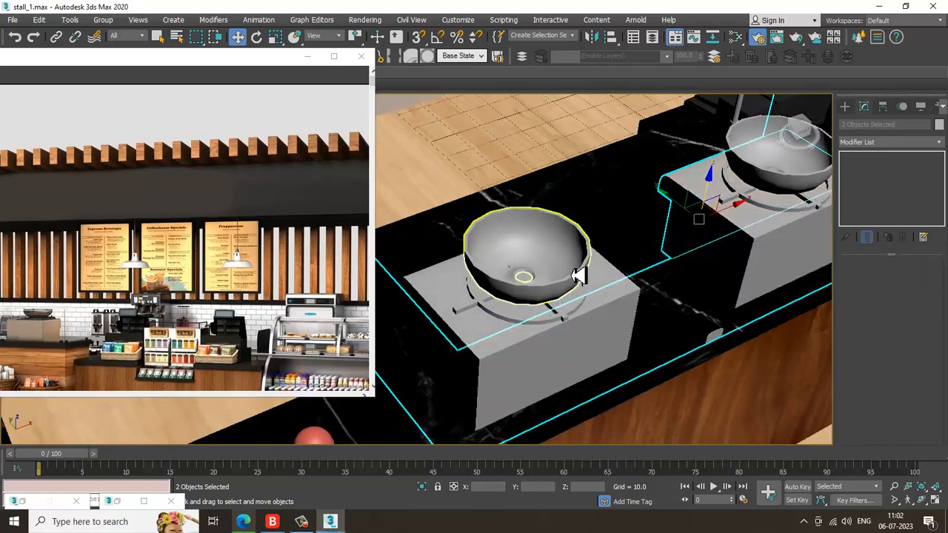
left_click(619, 275)
left_click(733, 218, "ctrl")
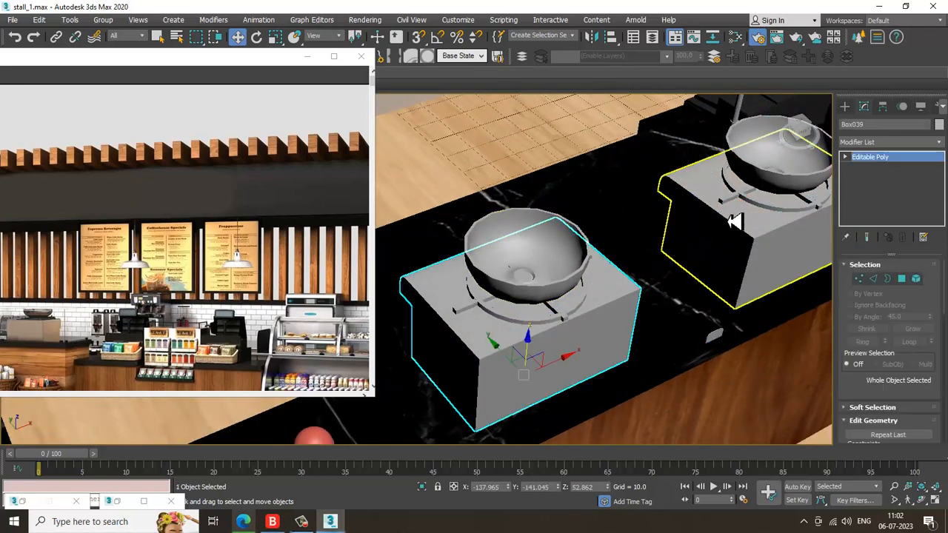
key("z")
key("m")
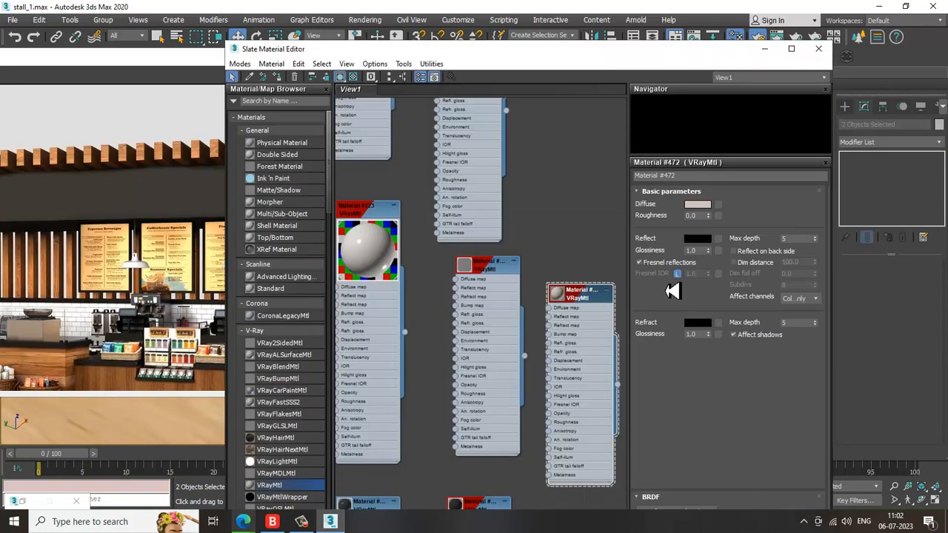
left_click(291, 78)
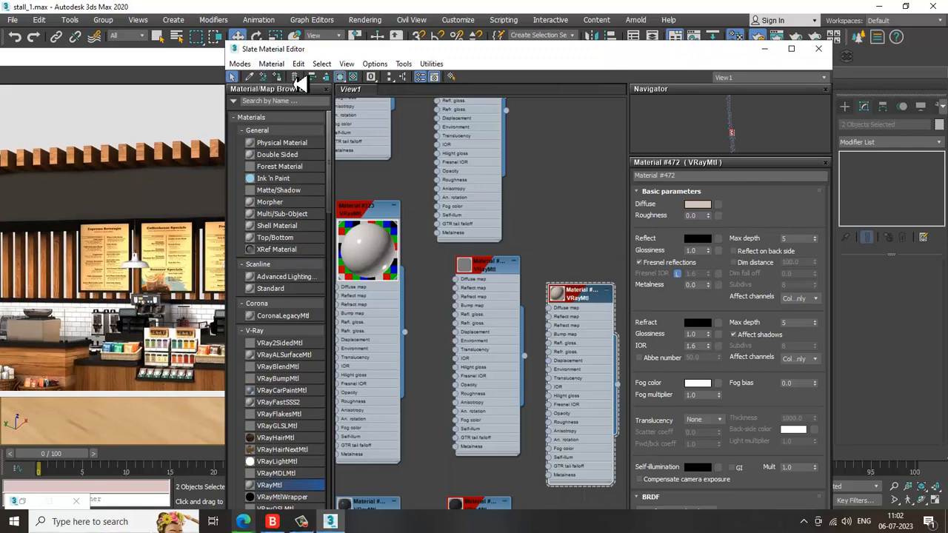
left_click(818, 49)
Select both bowls on the stoves and create a new VRayMtl with an enlarged node preview
middle_click_drag(615, 360, 694, 254, "alt")
middle_click_drag(525, 206, 751, 303, "alt")
left_click(752, 300)
left_click(513, 185, "ctrl")
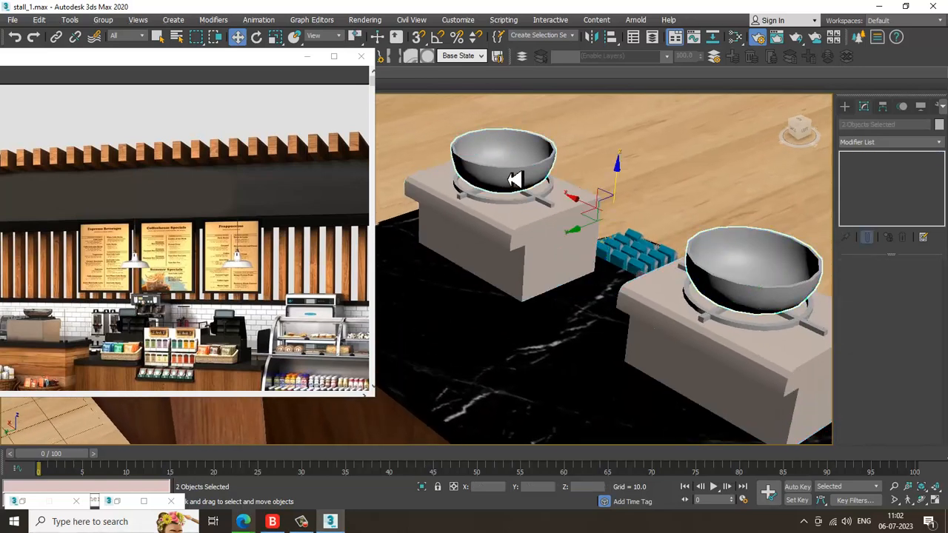
key("m")
middle_click_drag(552, 478, 494, 237)
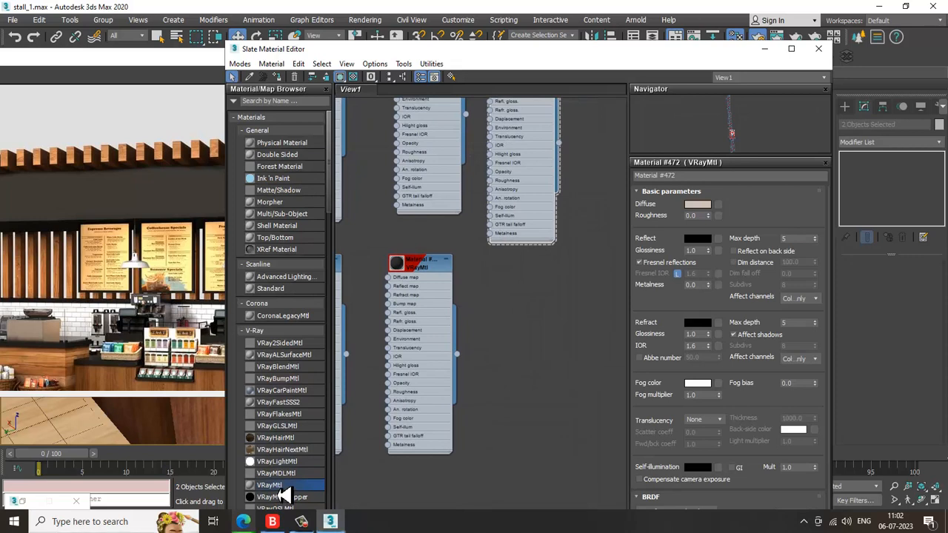
left_click_drag(526, 309, 535, 283)
double_click(535, 283)
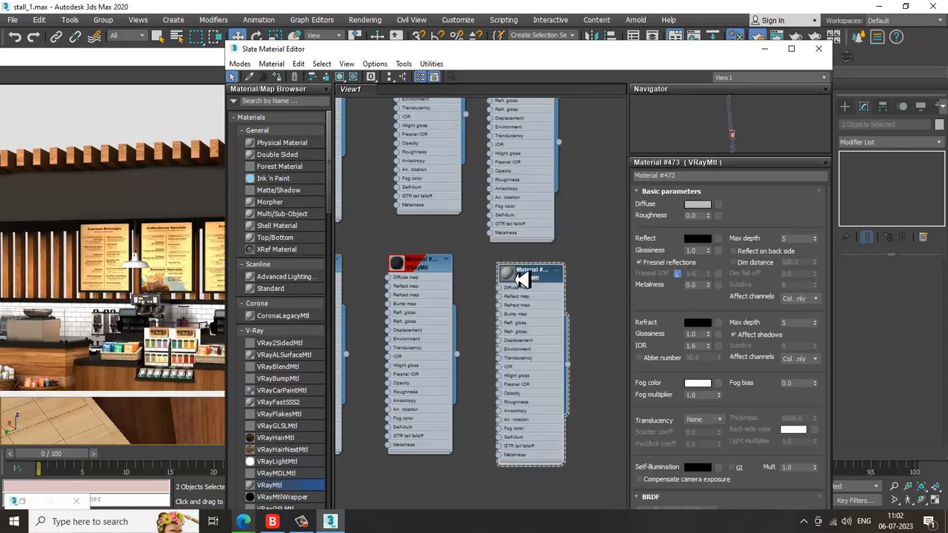
double_click(512, 279)
Darken the new material's diffuse colour to a mid grey and set its refraction colour to near white
left_click(699, 205)
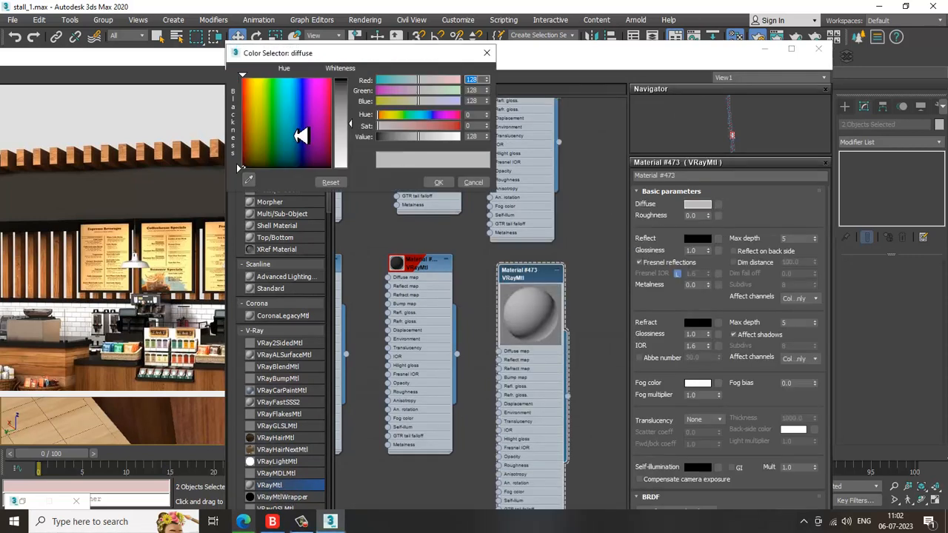
left_click_drag(351, 124, 351, 98)
left_click(442, 182)
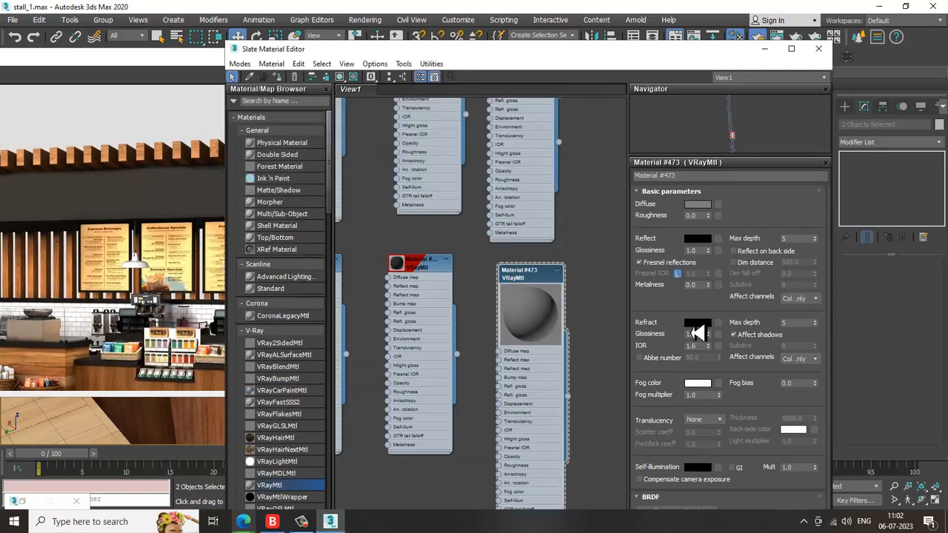
left_click(697, 326)
left_click_drag(355, 87, 361, 168)
left_click(438, 182)
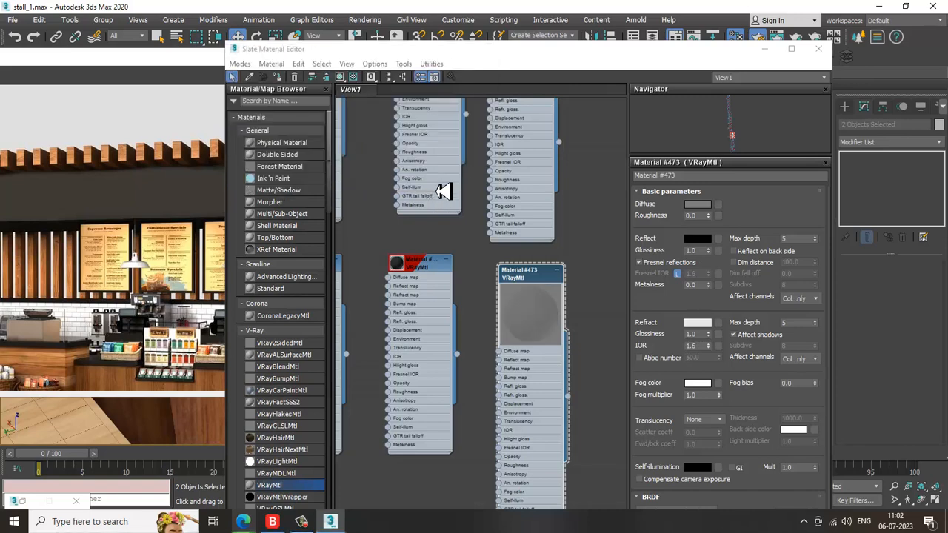
Set the bowl material's reflection colour to mid grey and its reflection glossiness to 0.55
left_click(705, 240)
mouse_move(358, 90)
left_mouse_down()
mouse_move(360, 121)
mouse_move(361, 97)
left_mouse_up()
left_click(438, 182)
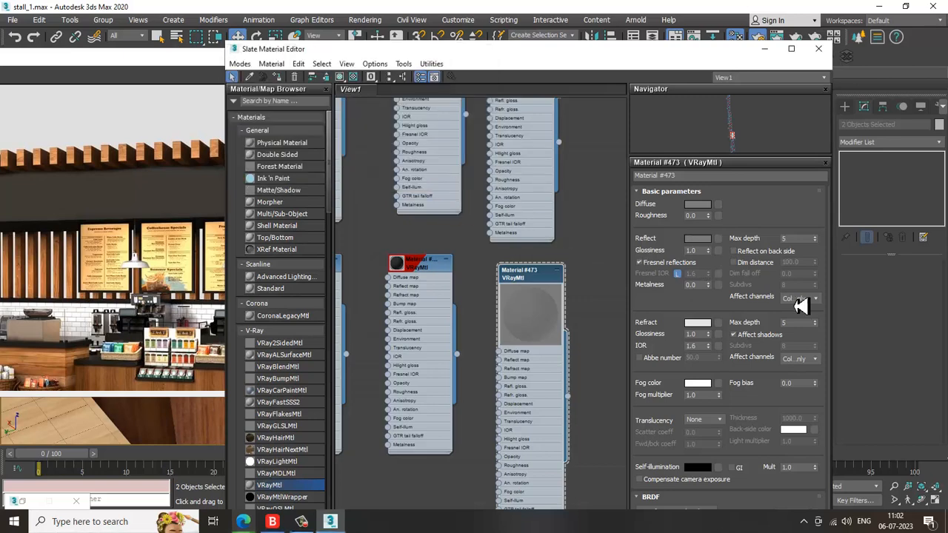
left_click_drag(720, 262, 716, 272)
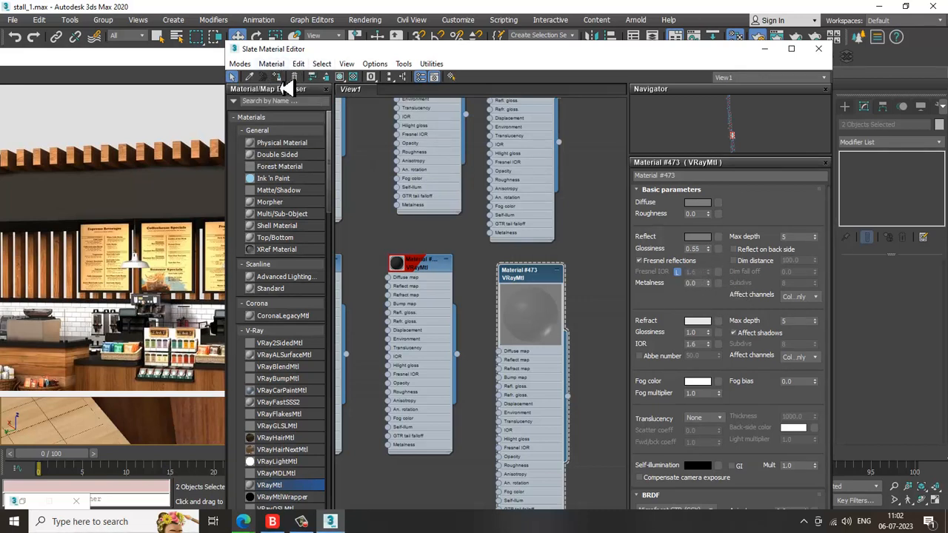
Assign the glass material to both bowls and show it in the viewport, with refraction IOR 1.8 and max depth 8
left_click(340, 77)
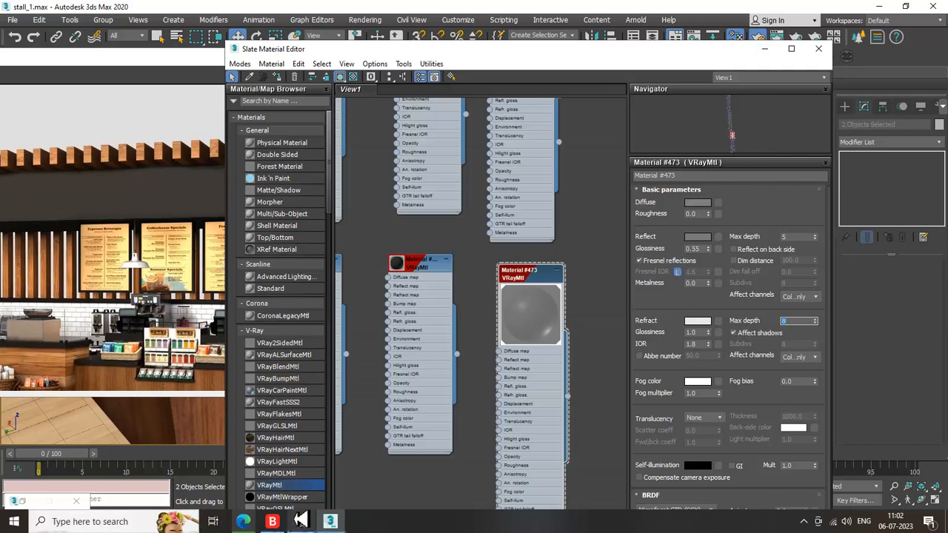
left_click(304, 522)
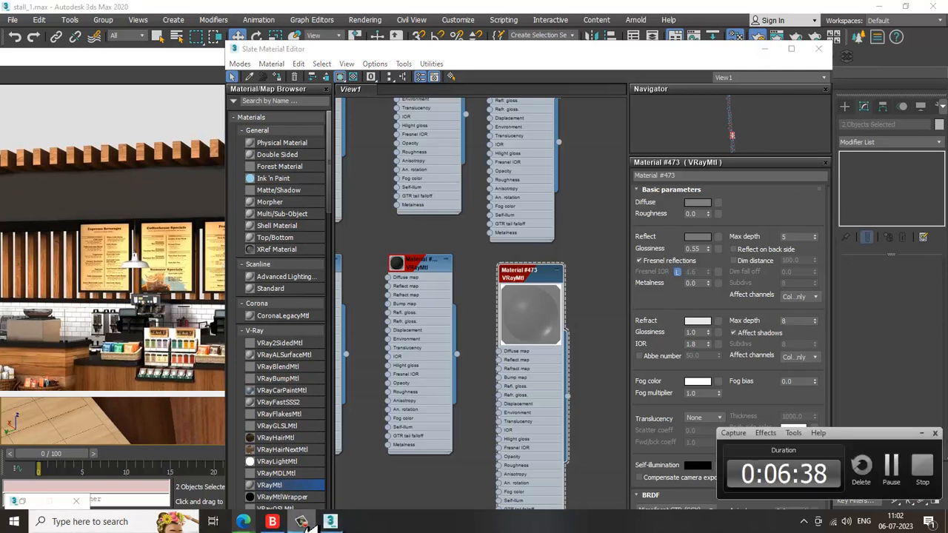
left_click(307, 521)
left_click(764, 49)
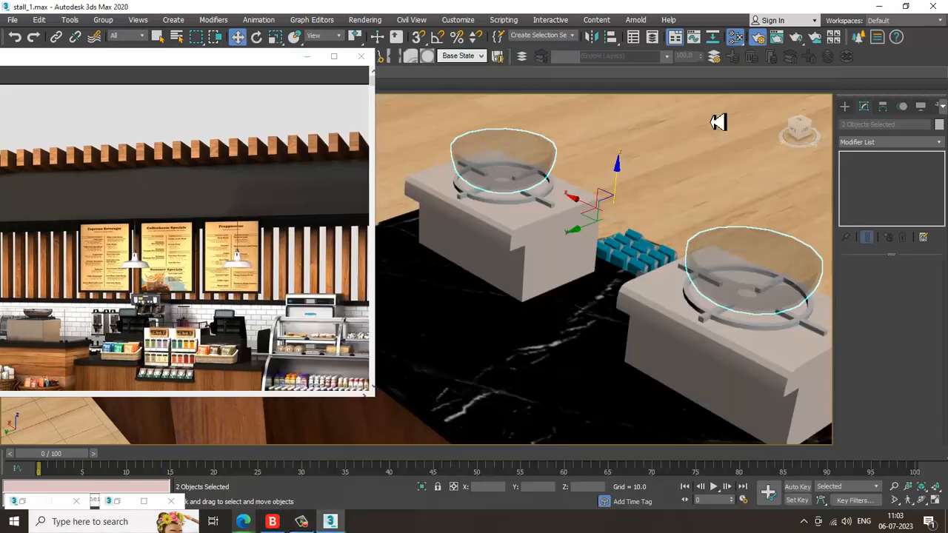
Select the burner ring and its four support arms under the first stove's glass bowl
scroll(719, 120, "up", 3)
scroll(628, 237, "down", 5)
scroll(673, 285, "up", 6)
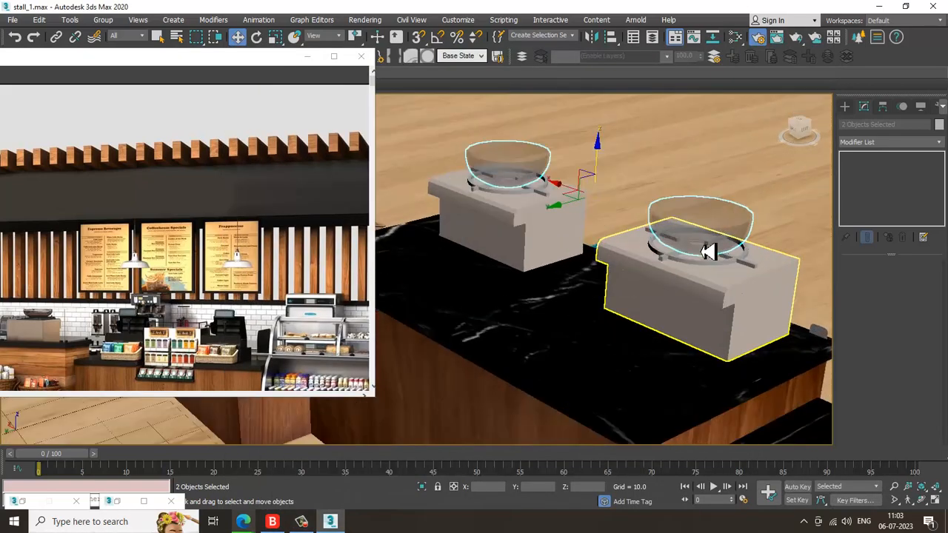
left_click(643, 295)
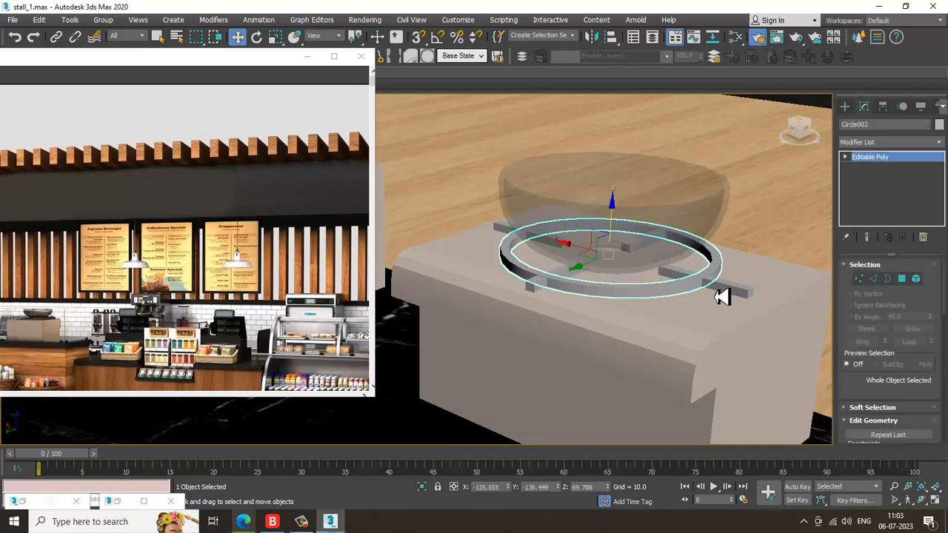
left_click(720, 294, "ctrl")
middle_click_drag(644, 279, 661, 281, "alt")
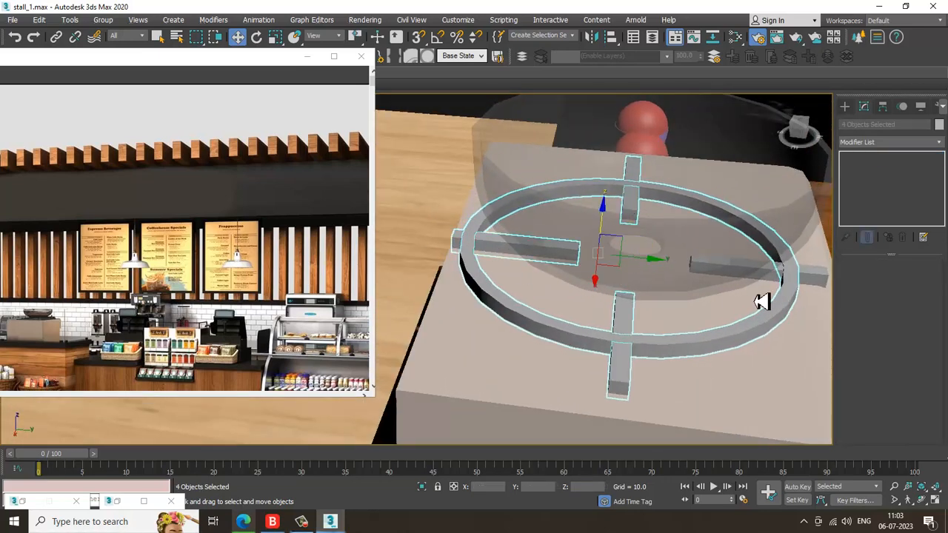
middle_click_drag(735, 260, 583, 352, "alt")
Add the second stove's burner ring and its four support arms to the selection
scroll(607, 353, "up", 4)
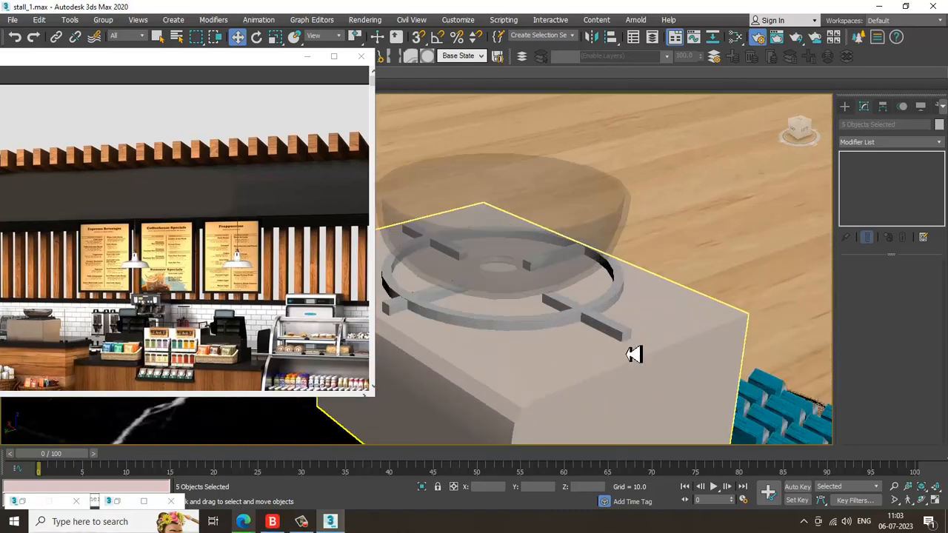
middle_click_drag(672, 302, 565, 330, "alt")
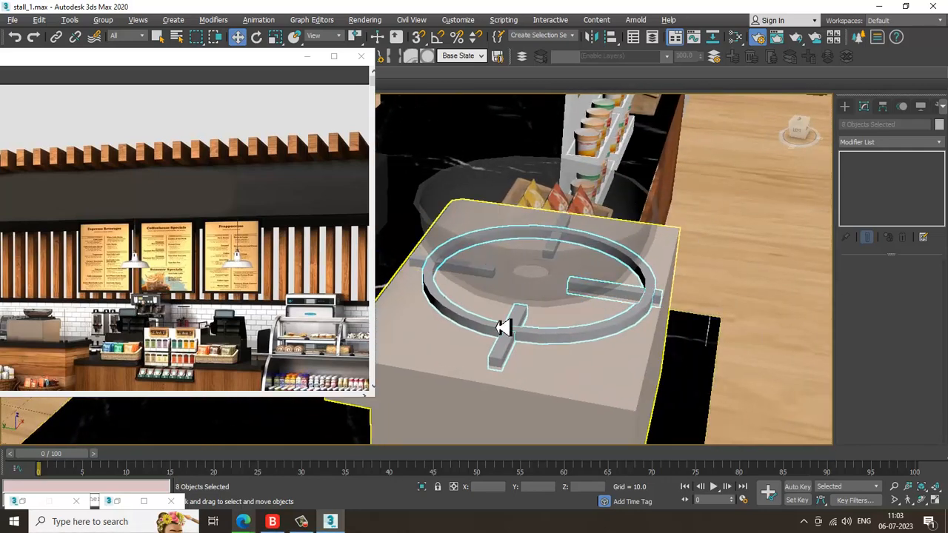
middle_click_drag(502, 328, 533, 415, "alt")
middle_click_drag(734, 364, 687, 290, "alt")
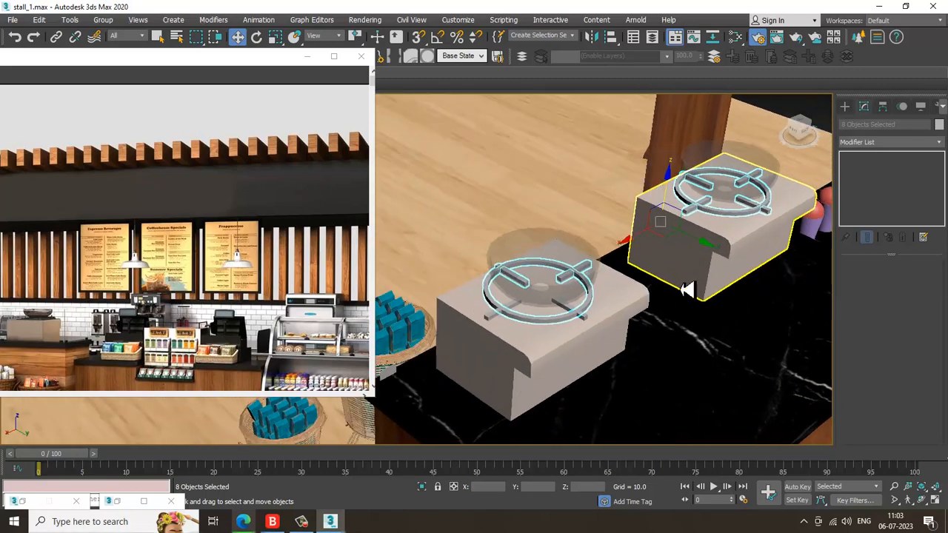
scroll(518, 325, "up", 2)
scroll(514, 310, "up", 2)
left_click(516, 308, "ctrl")
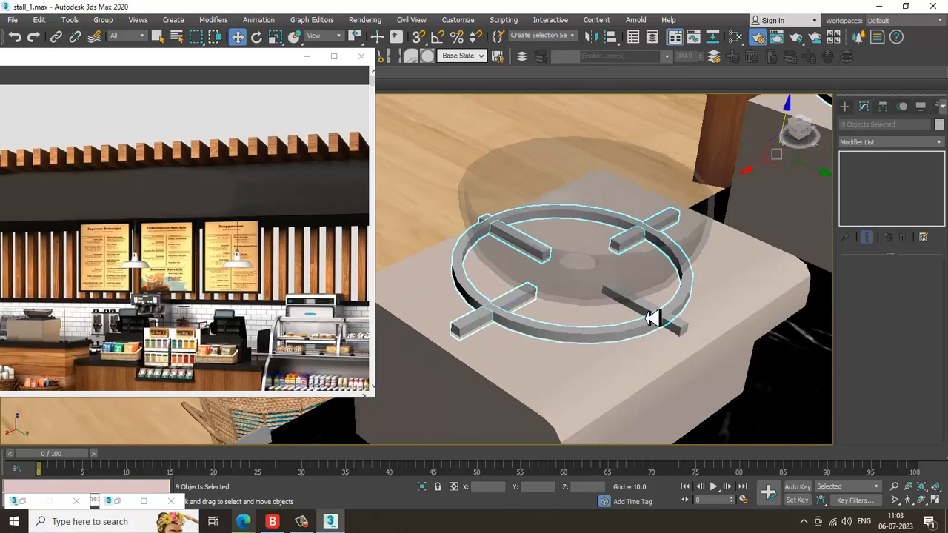
left_click(684, 333, "ctrl")
Create a new VRayMtl for the selected burner grates and set its diffuse colour to dark grey
key("m")
middle_click_drag(554, 262, 548, 148)
middle_click_drag(522, 430, 505, 101)
scroll(506, 102, "down", 1)
middle_click_drag(535, 463, 508, 154)
middle_click_drag(538, 378, 484, 127)
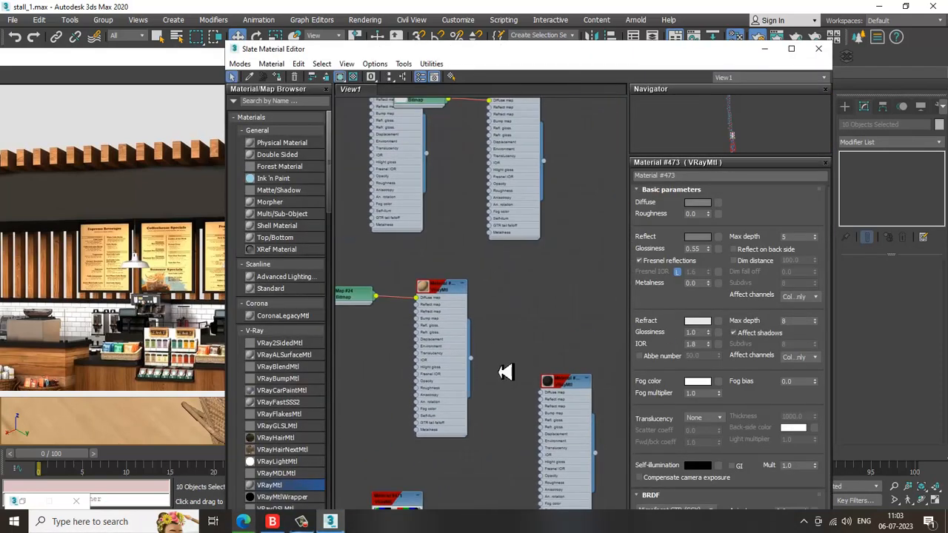
middle_click_drag(506, 370, 498, 111)
middle_click_drag(523, 385, 516, 328)
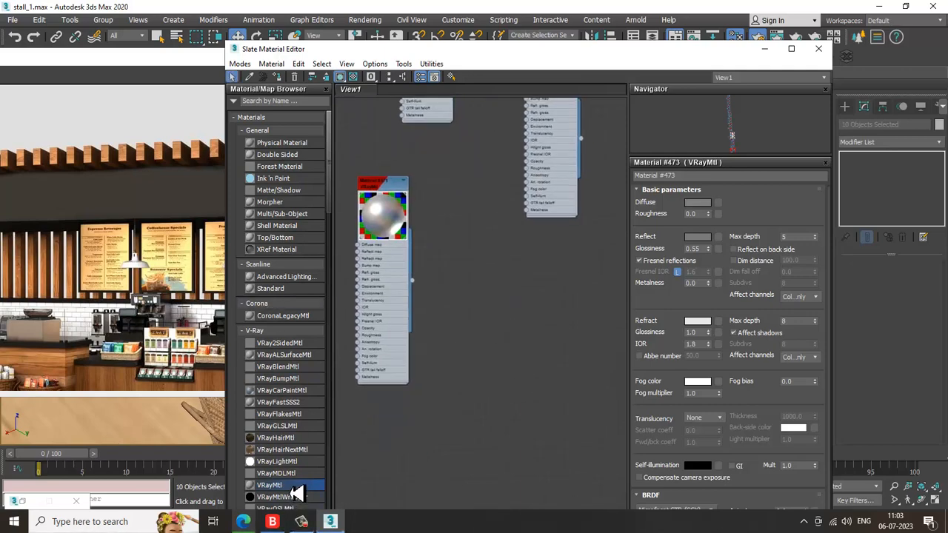
left_click_drag(296, 493, 522, 279)
double_click(522, 278)
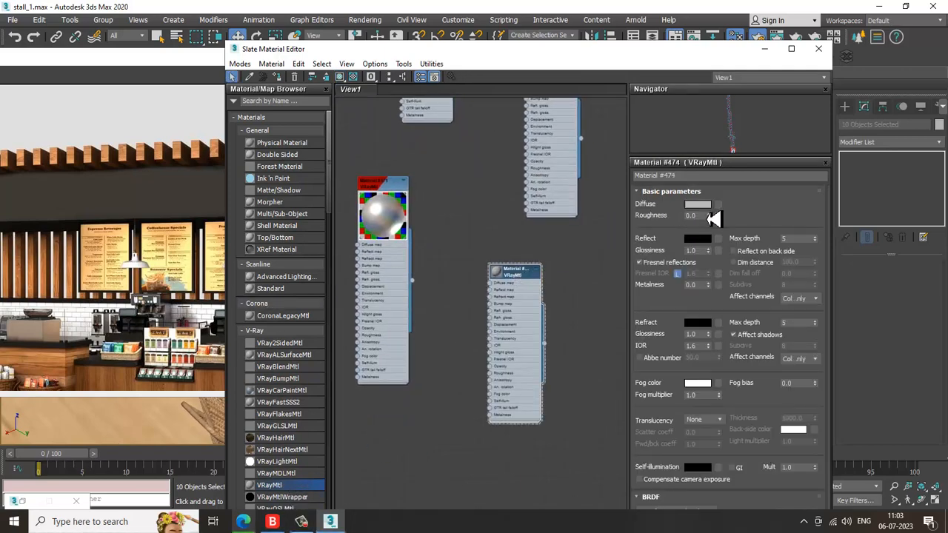
left_click(706, 205)
left_click_drag(354, 138, 359, 87)
left_click(439, 182)
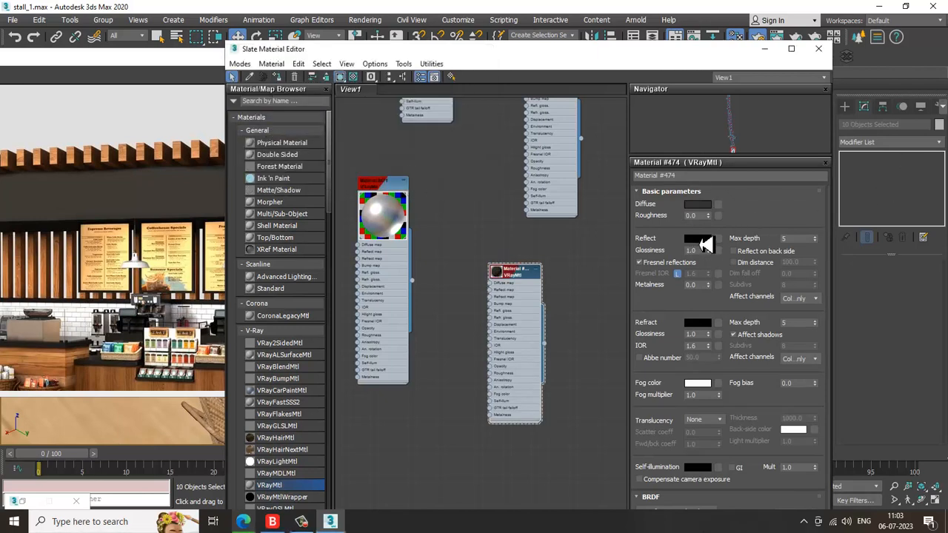
Set the grate material's reflection colour to a neutral grey with value 49 and assign it to the selected grates
left_click(697, 238)
left_click_drag(354, 88, 361, 111)
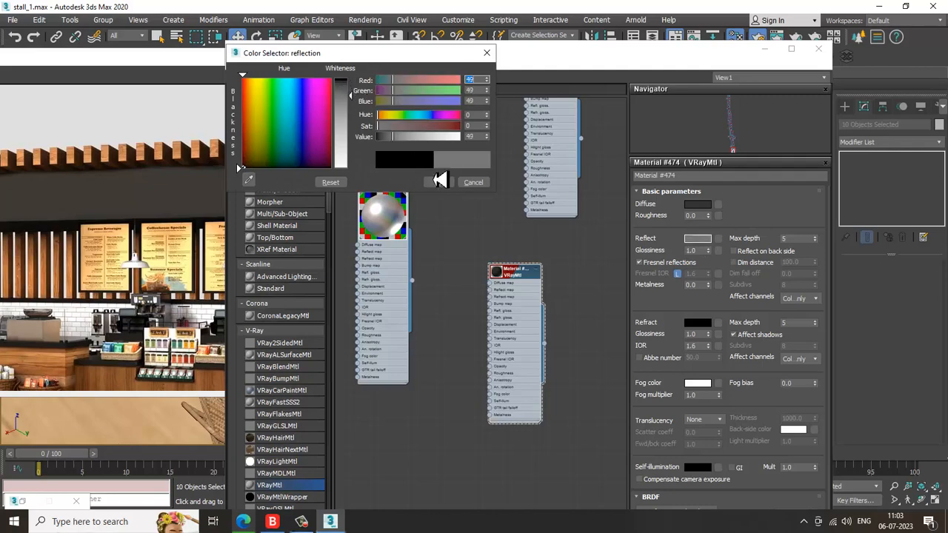
left_click(438, 182)
left_click(765, 50)
scroll(660, 296, "down", 4)
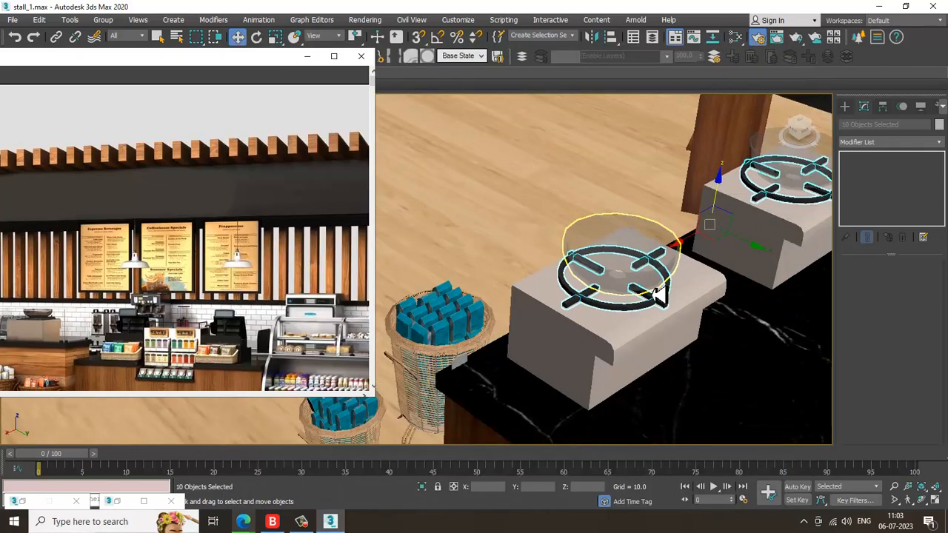
Select the three small rounded plates standing along the front edge of the stove counter top
middle_click_drag(658, 296, 558, 337, "alt")
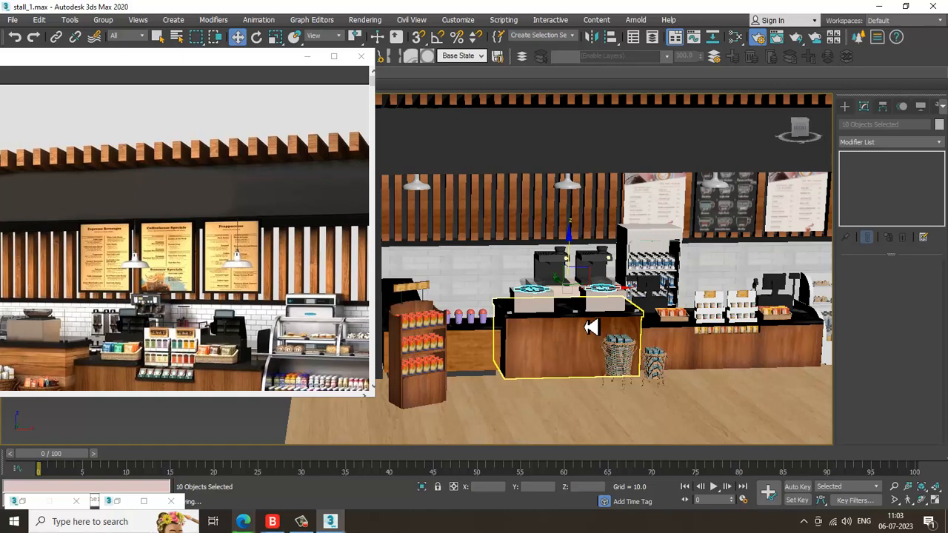
scroll(590, 326, "up", 10)
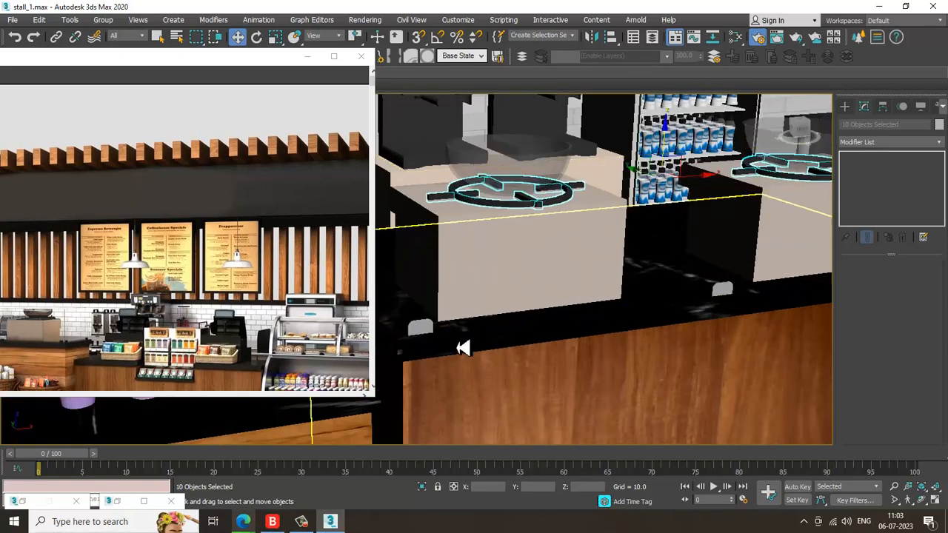
scroll(463, 348, "up", 3)
left_click(496, 323)
middle_click_drag(497, 323, 630, 327, "alt")
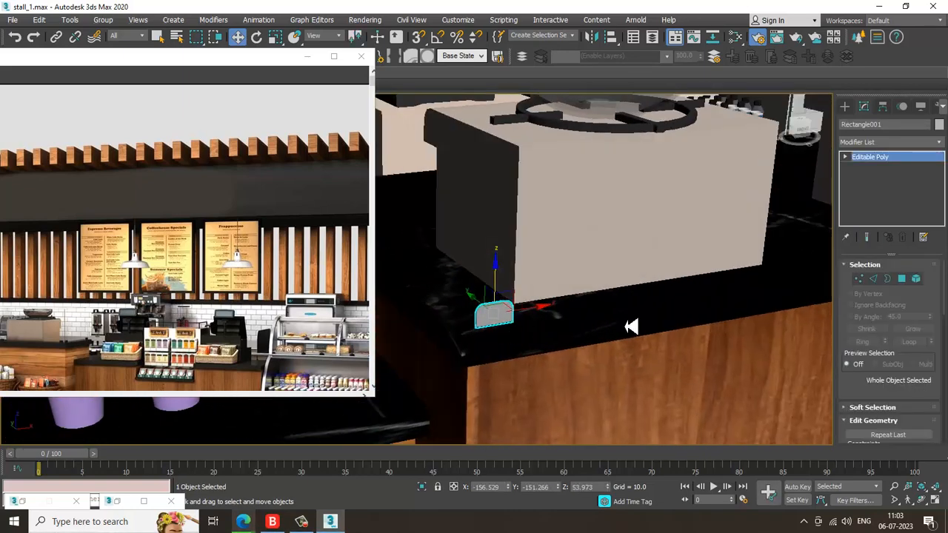
middle_click_drag(800, 326, 612, 323)
left_click(644, 283, "ctrl")
middle_click_drag(644, 283, 463, 304)
scroll(463, 304, "up", 1)
middle_click_drag(777, 315, 568, 316)
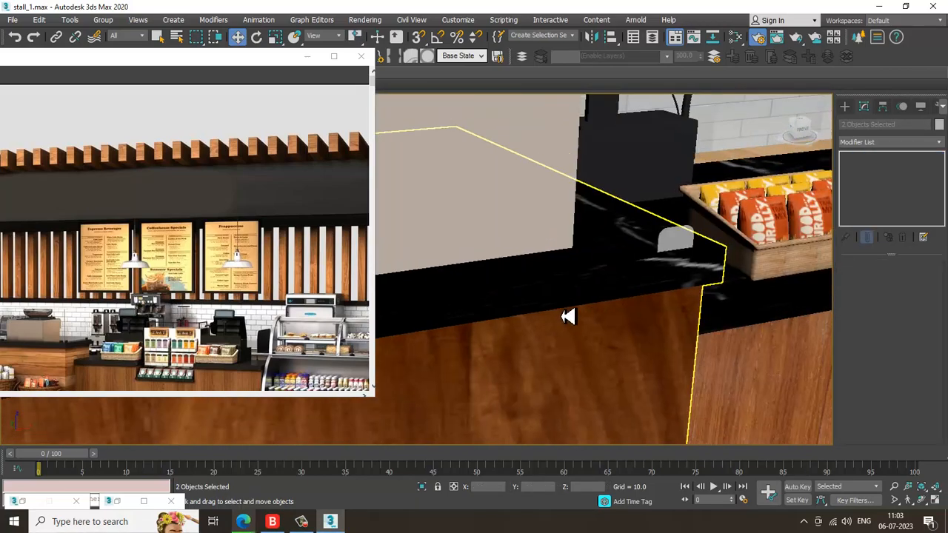
left_click(673, 246, "ctrl")
scroll(689, 274, "down", 3)
middle_click_drag(706, 300, 659, 305, "alt")
middle_click_drag(762, 278, 334, 262)
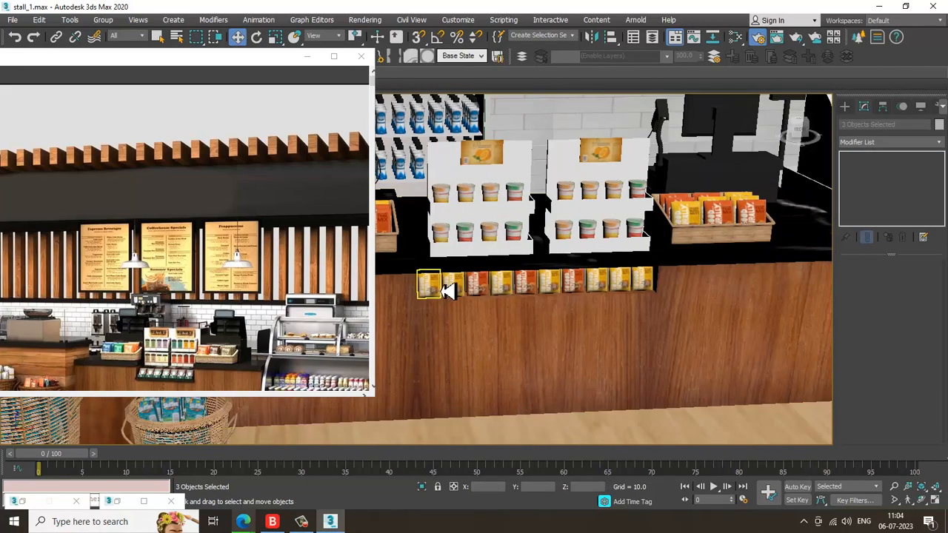
Examine the selected plates, the material graph and the whole stall for objects that still lack materials
middle_click_drag(441, 291, 388, 334, "alt")
scroll(388, 334, "down", 5)
middle_click_drag(599, 324, 681, 330, "alt")
mouse_move(567, 328)
middle_mouse_down("alt")
mouse_move(653, 345)
mouse_move(694, 341)
mouse_move(725, 380)
mouse_move(592, 295)
mouse_move(622, 311)
mouse_move(607, 317)
mouse_move(635, 359)
mouse_move(563, 339)
middle_mouse_up("alt")
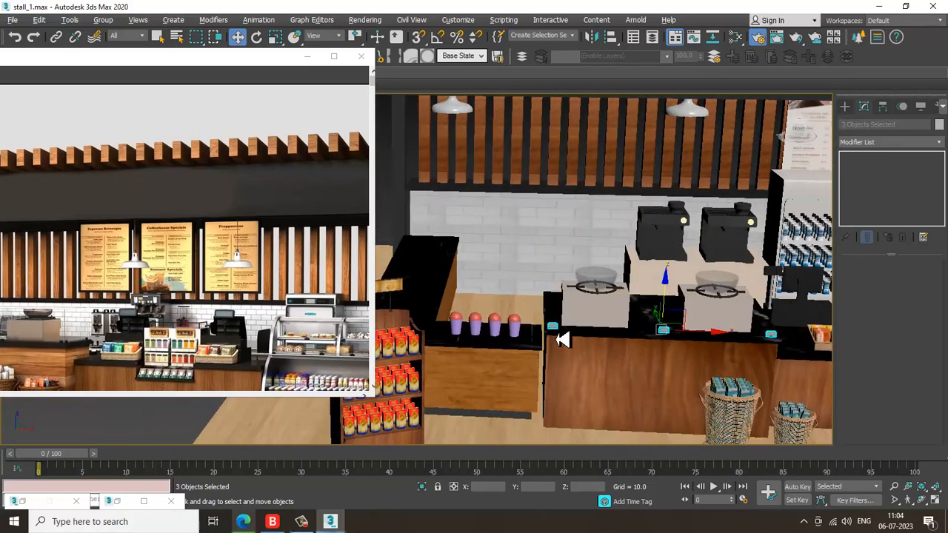
key("m")
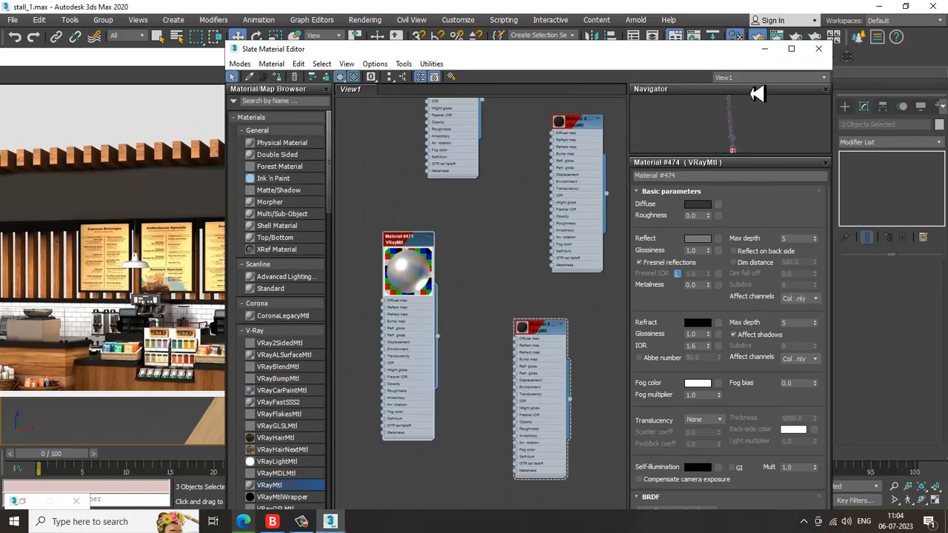
left_click(761, 50)
scroll(626, 296, "down", 5)
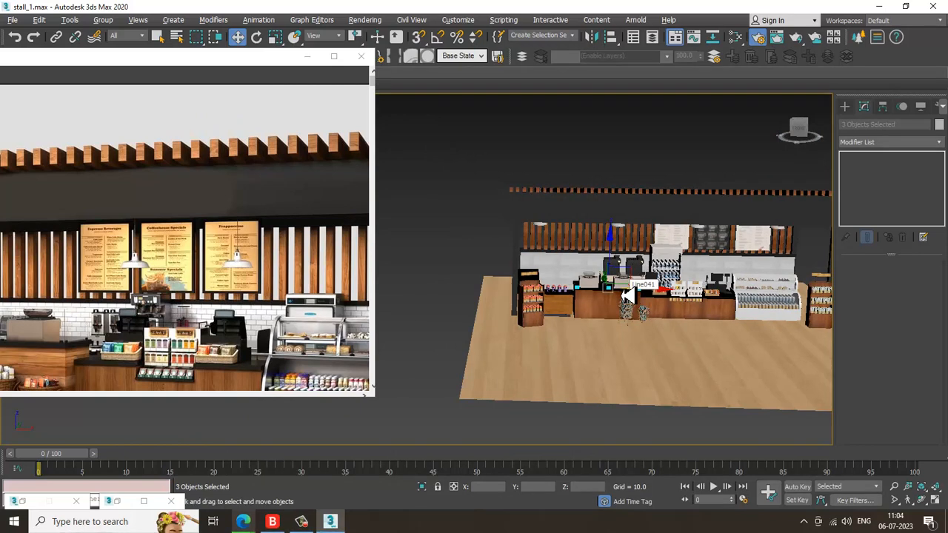
scroll(533, 339, "up", 6)
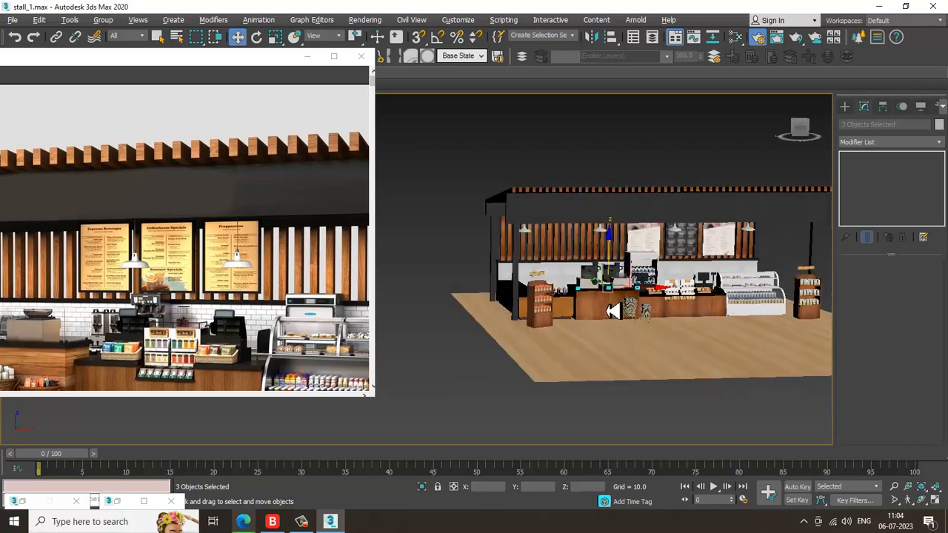
scroll(548, 325, "up", 4)
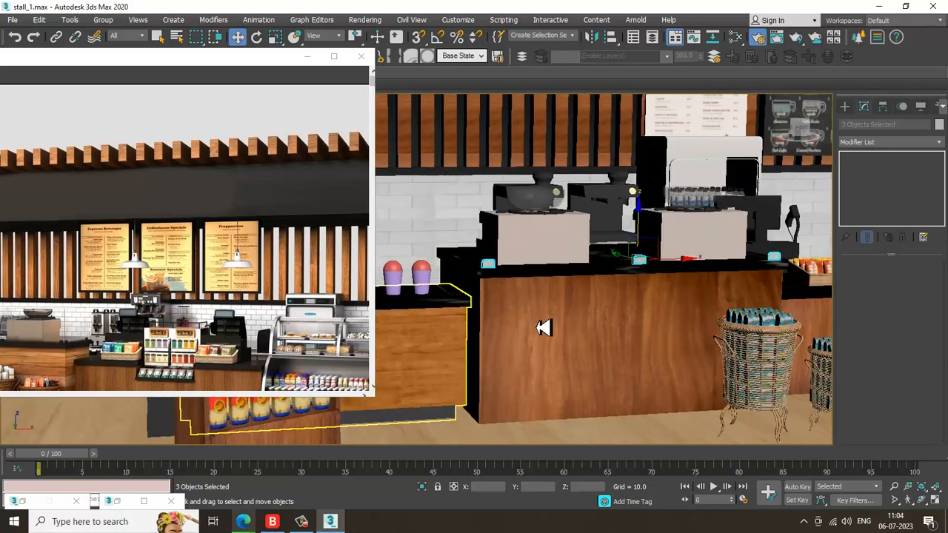
scroll(504, 298, "up", 1)
scroll(511, 292, "up", 2)
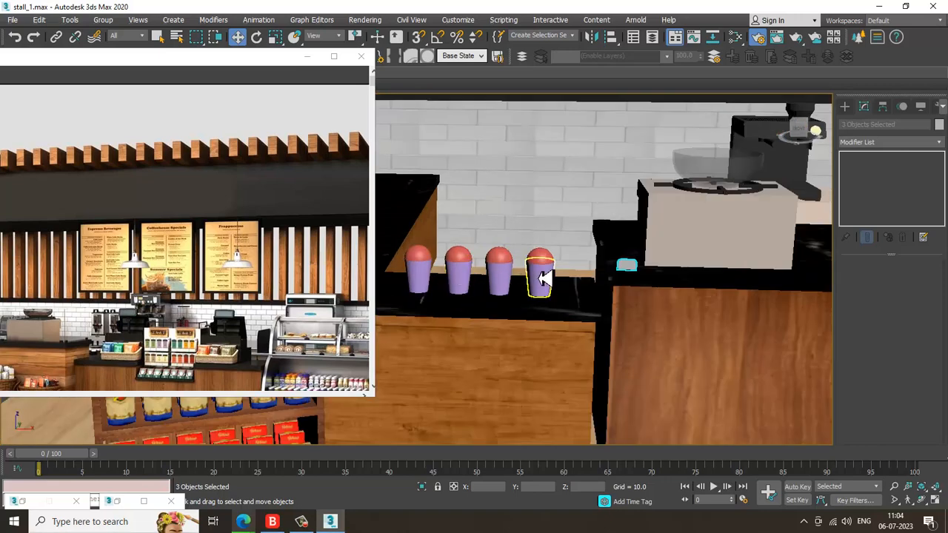
Select only the cup nearest the stoves and create a new VRayMtl for it
left_click(539, 274)
left_click(499, 275, "ctrl")
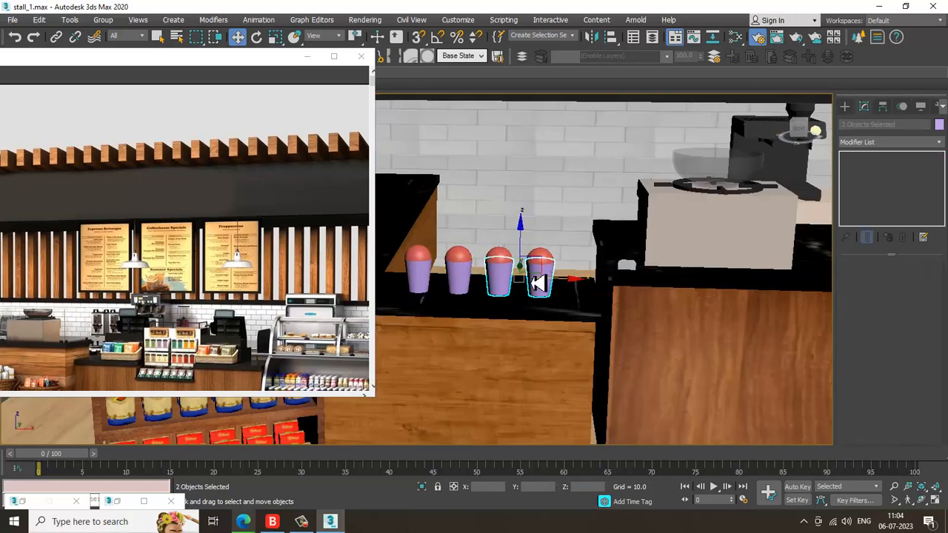
left_click(543, 289)
key("m")
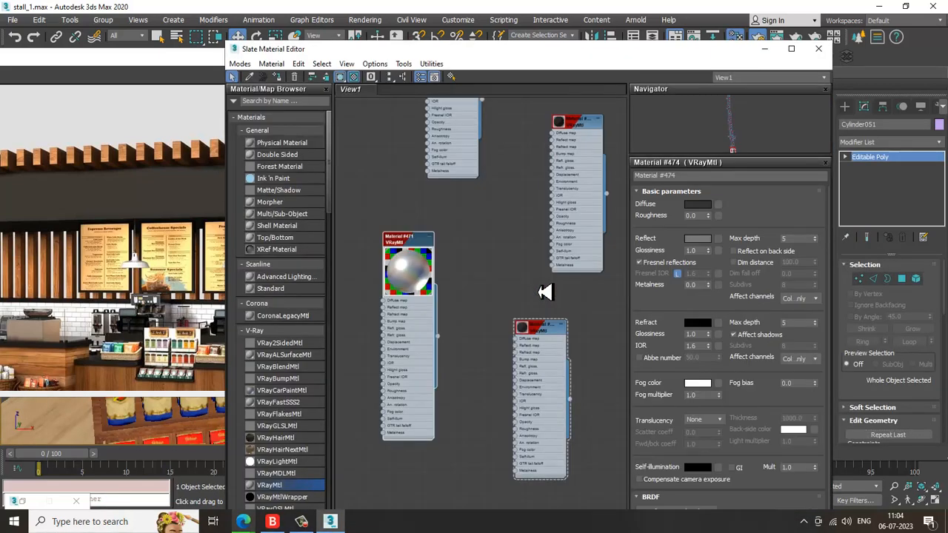
middle_click_drag(511, 434, 489, 160)
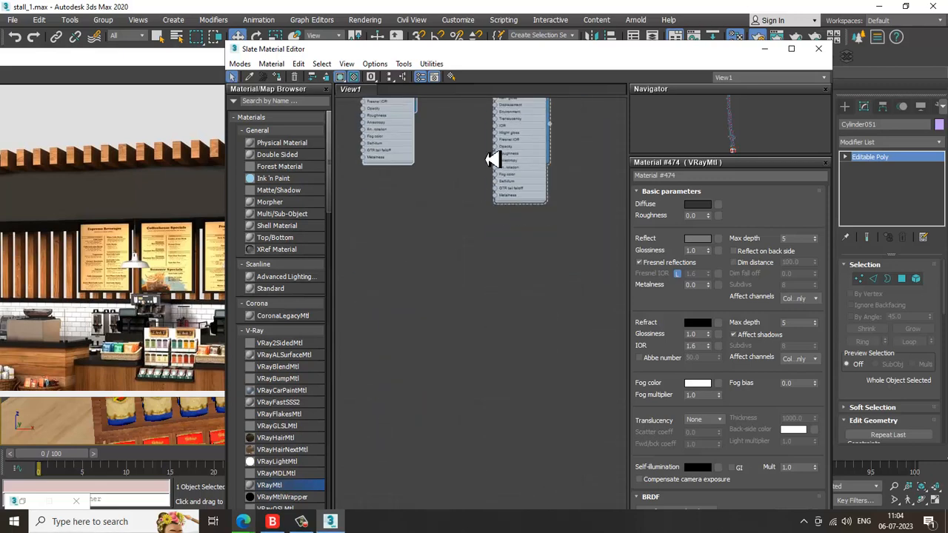
left_click_drag(392, 411, 430, 250)
double_click(429, 250)
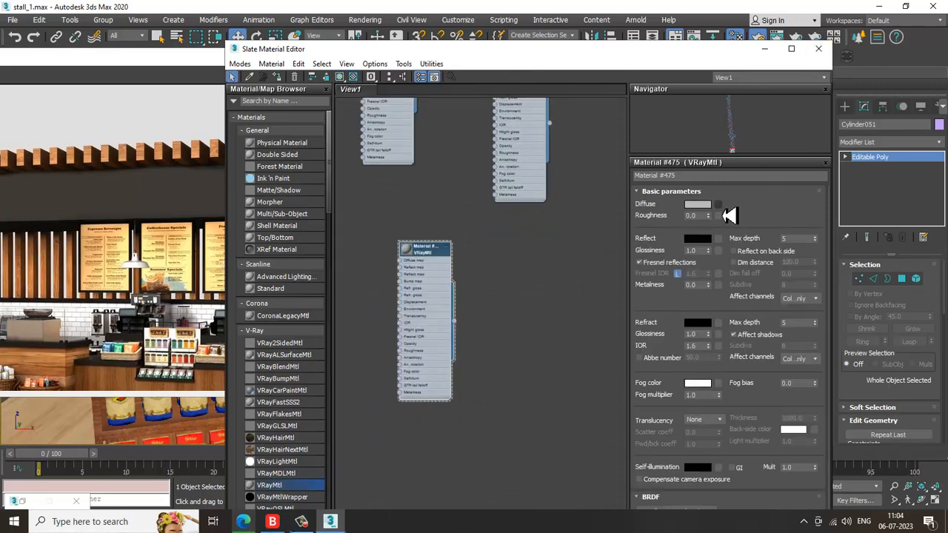
Load label2.jpg from the coffee stall tex folder as the diffuse bitmap, then assign the material to the cup and show it in the viewport
left_click(717, 205)
double_click(585, 140)
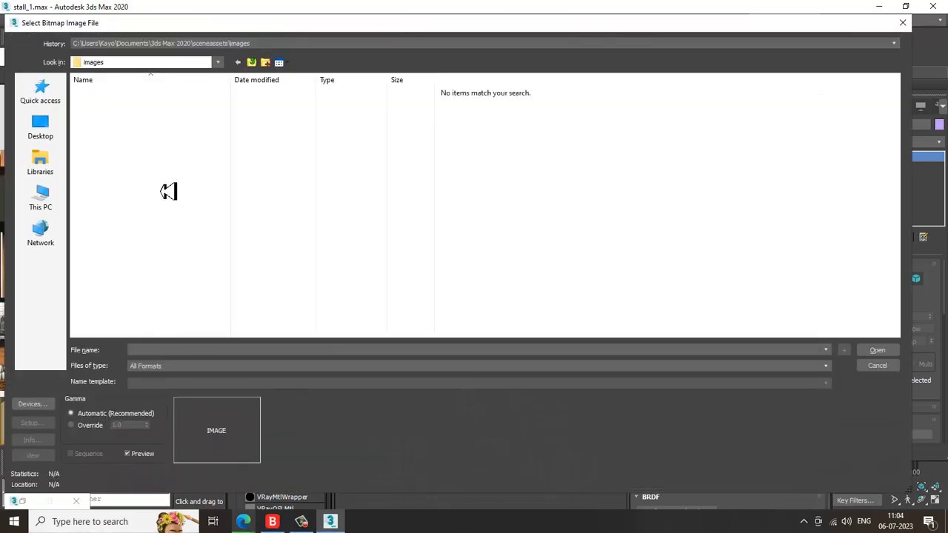
left_click(47, 138)
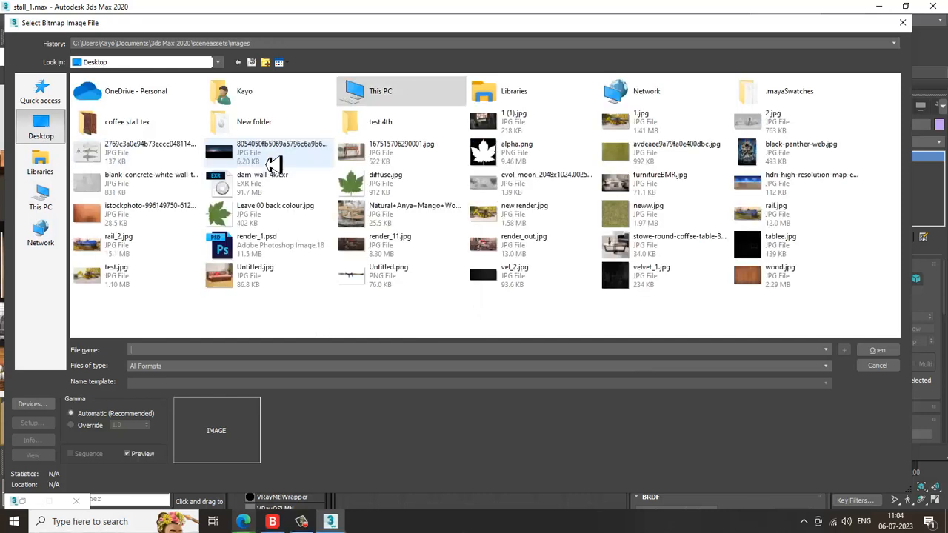
left_click(271, 162)
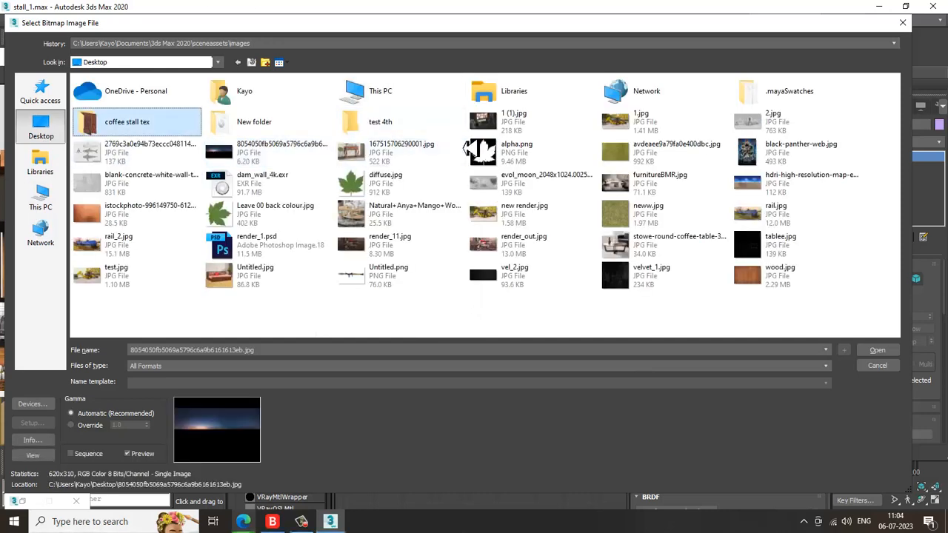
double_click(141, 123)
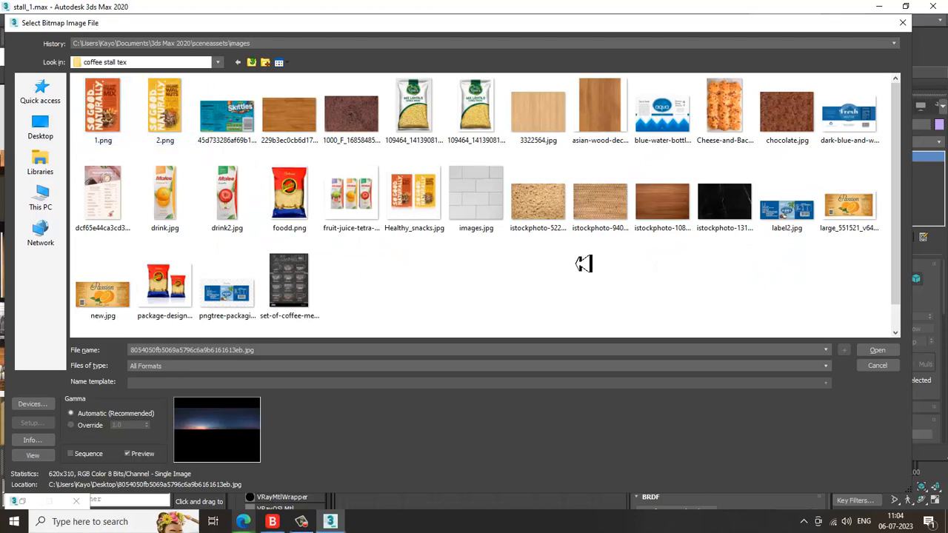
double_click(786, 208)
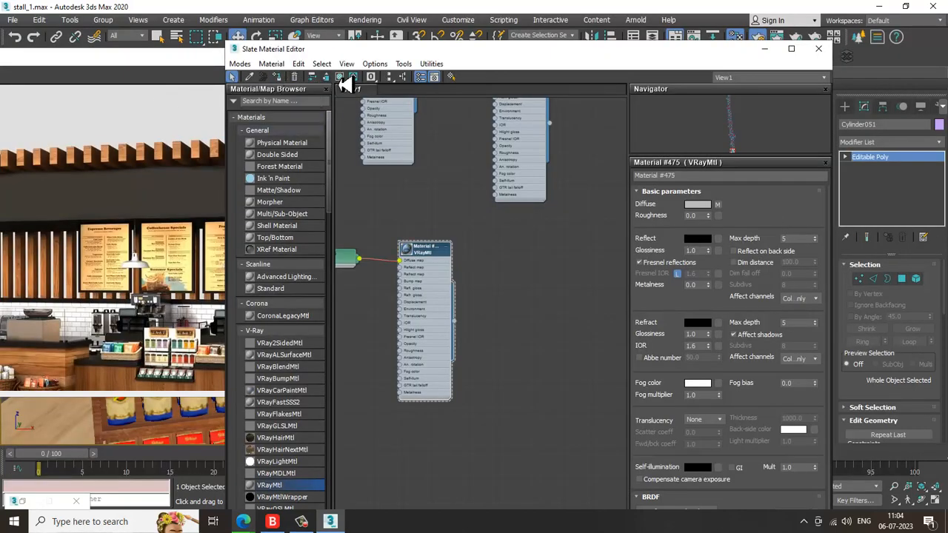
left_click(764, 49)
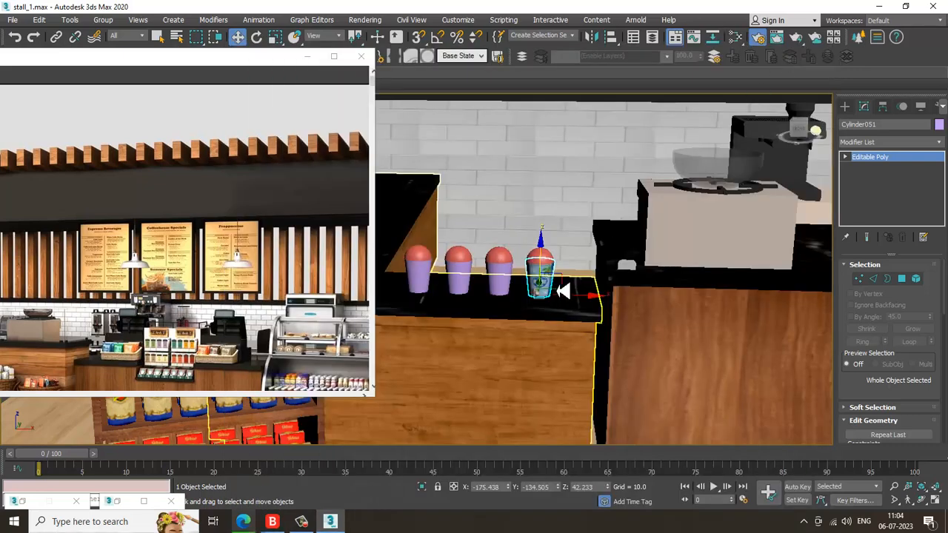
scroll(565, 245, "up", 3)
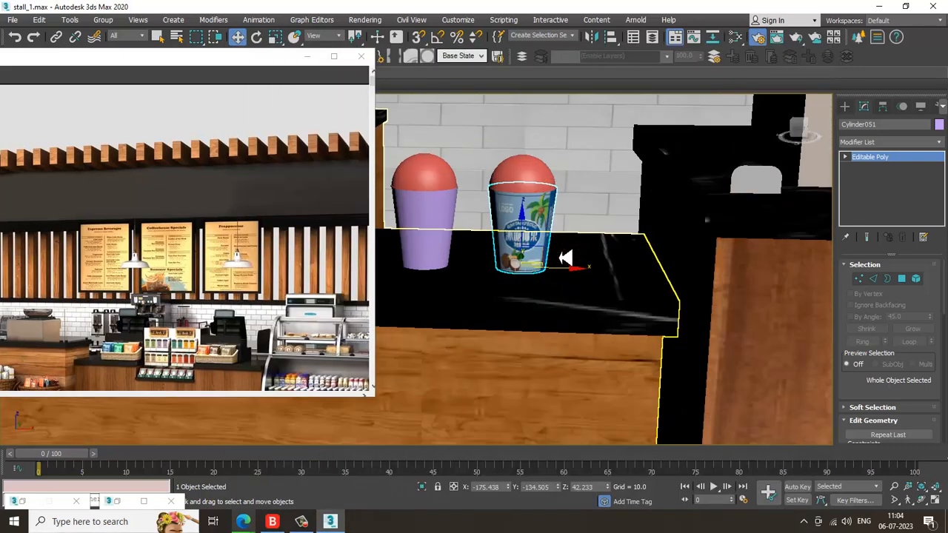
Try a UVW Map modifier on the labelled cup
left_click(880, 144)
key("u")
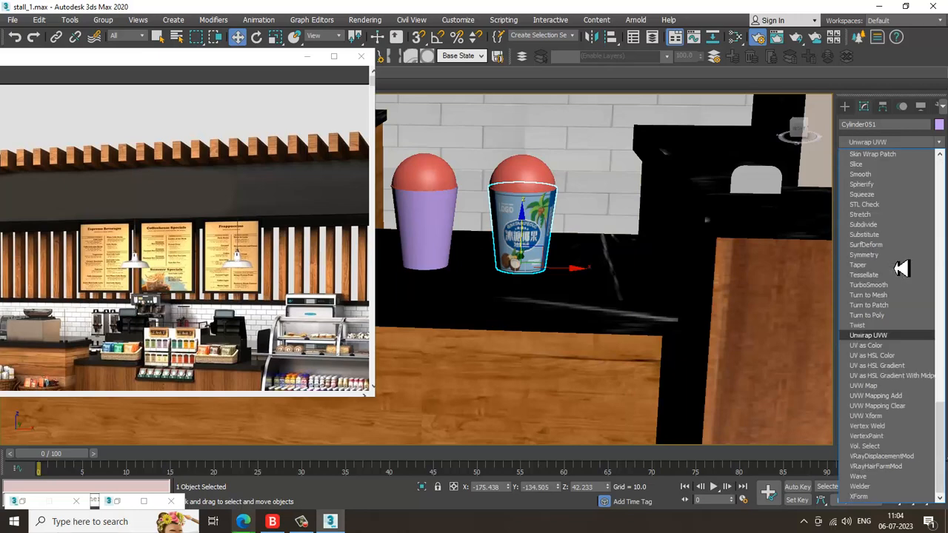
left_click(902, 386)
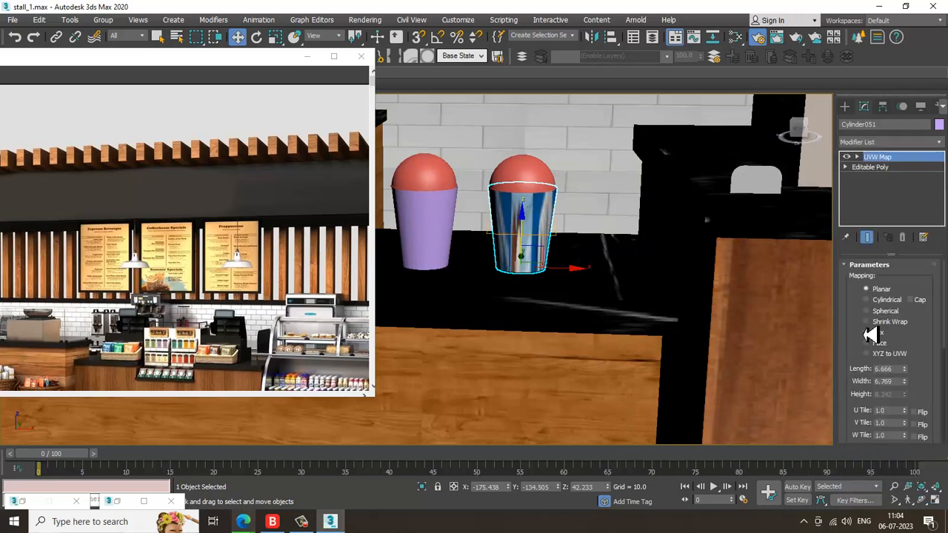
Assign the same label material to the neighbouring second cup
middle_click_drag(596, 294, 539, 268, "alt")
left_click(515, 263)
key("m")
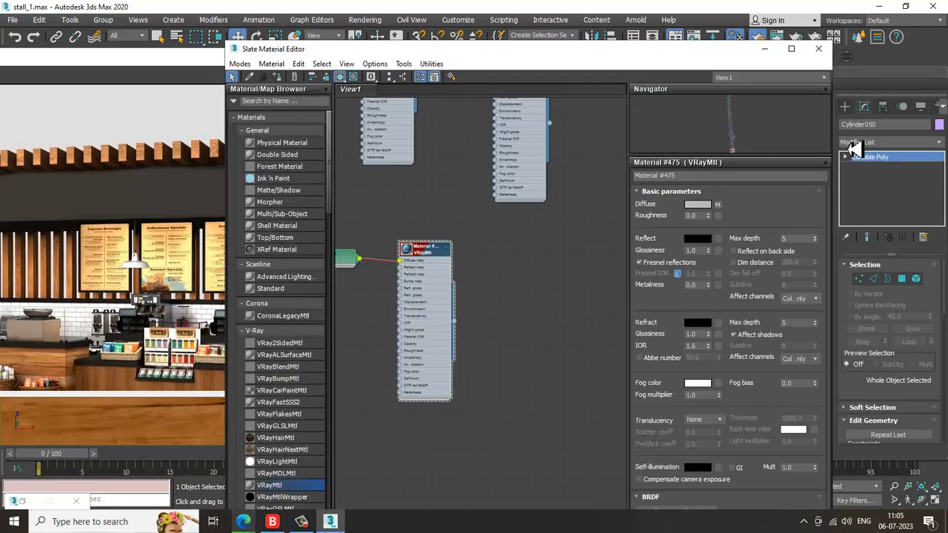
left_click(765, 50)
middle_click_drag(557, 240, 602, 248, "alt")
Select the third cup from the stoves and create another VRayMtl for it
left_click(503, 249)
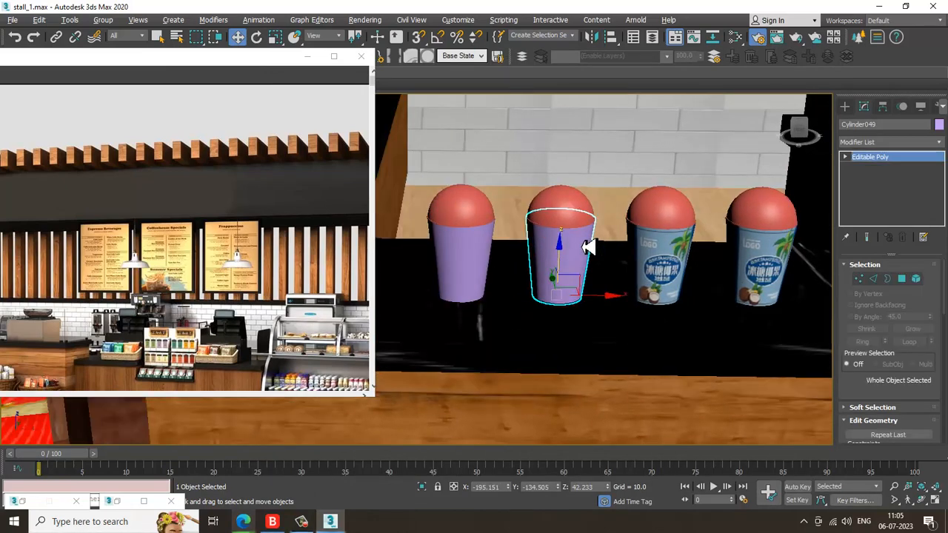
key("m")
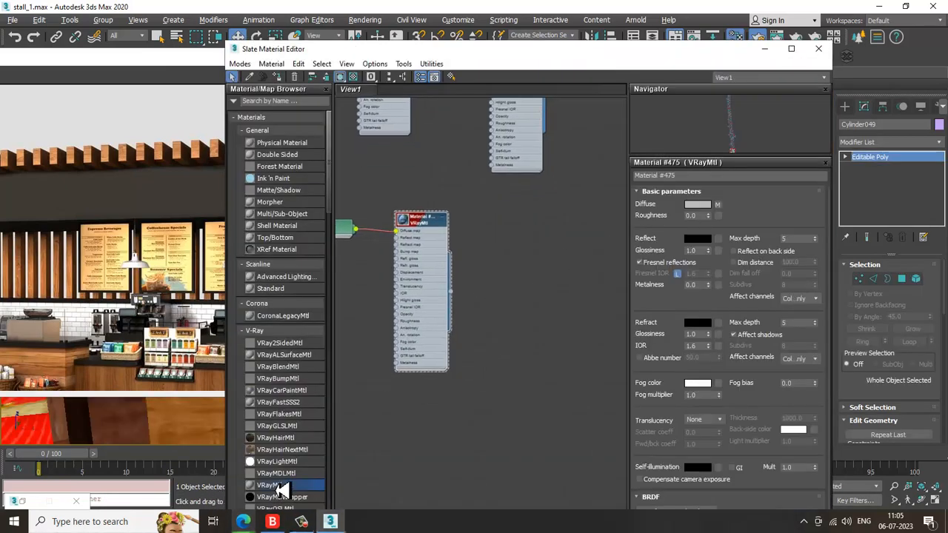
left_click_drag(530, 226, 530, 227)
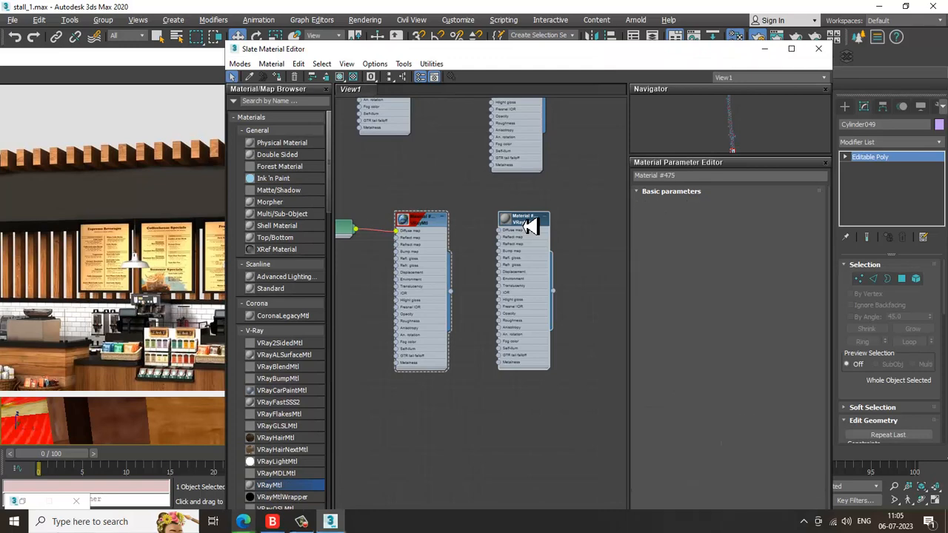
left_click(531, 226)
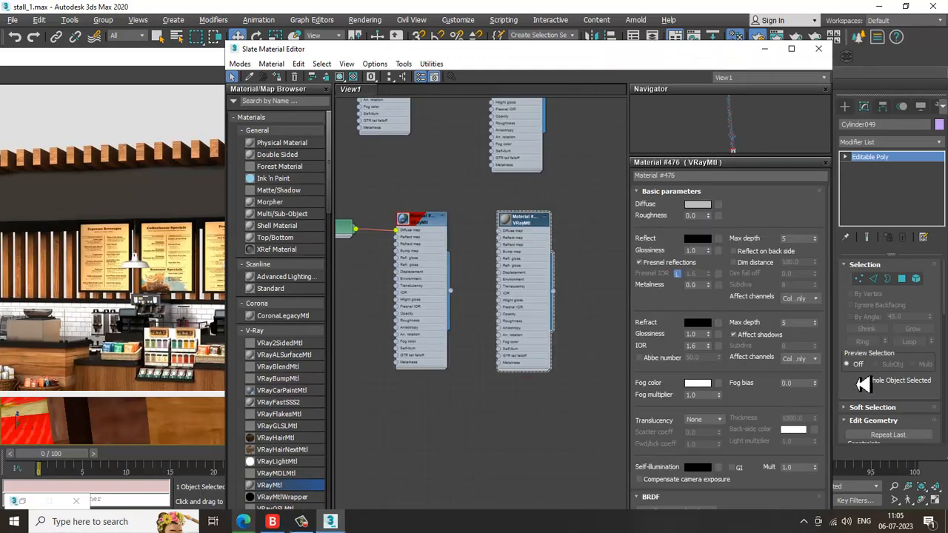
Load the blue aqua water-bottle label image as the new material's diffuse bitmap, then assign the material to the third cup from the stoves and show it in the viewport
left_click(719, 215)
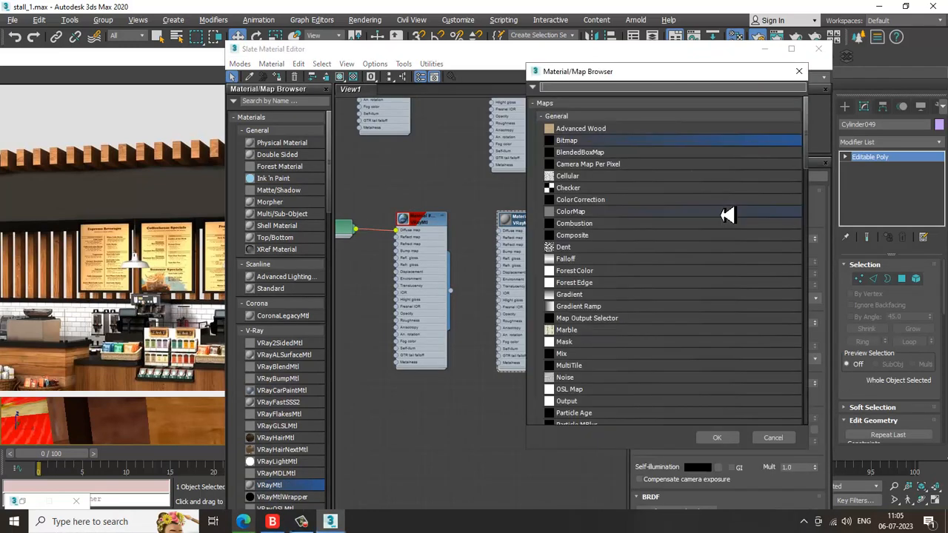
double_click(585, 143)
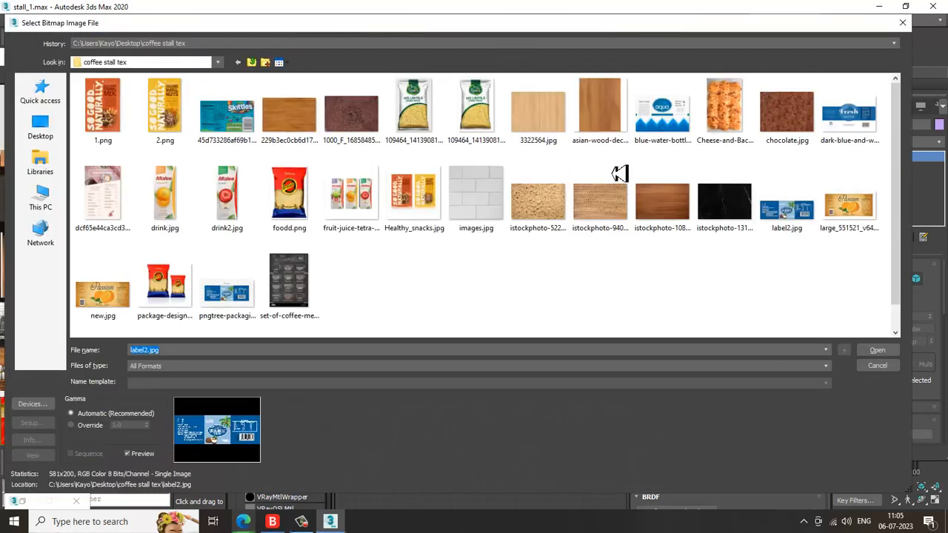
double_click(661, 143)
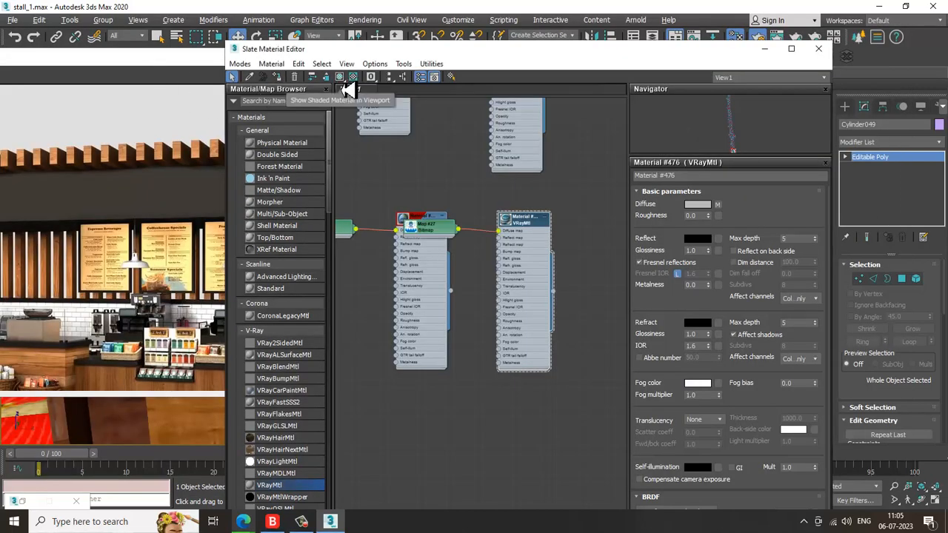
left_click(764, 48)
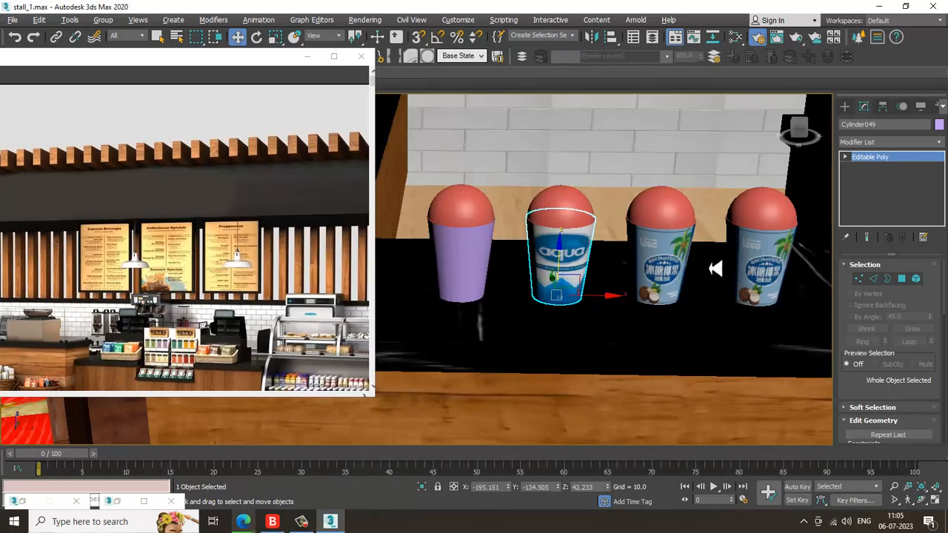
Apply a UVW Map modifier to the cup carrying the aqua label
left_click(896, 142)
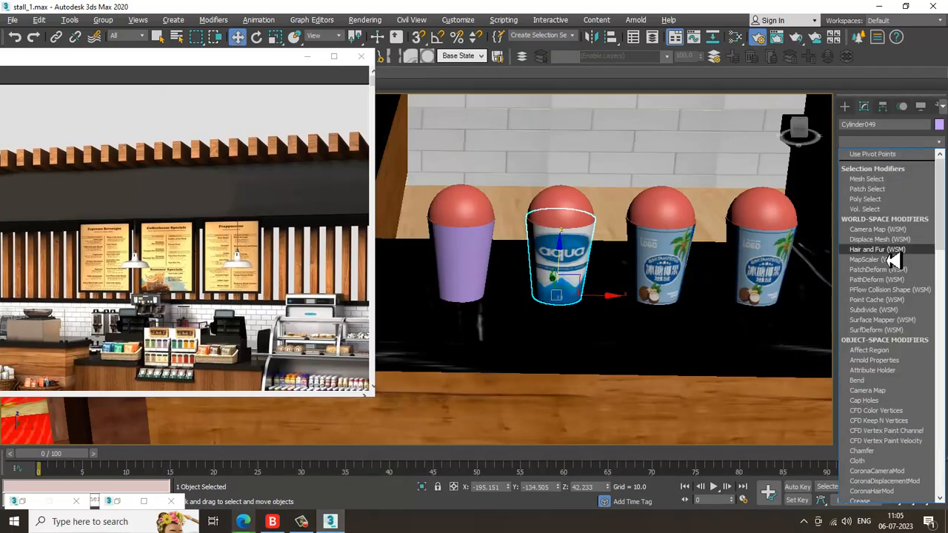
scroll(894, 265, "down", 10)
left_click(863, 386)
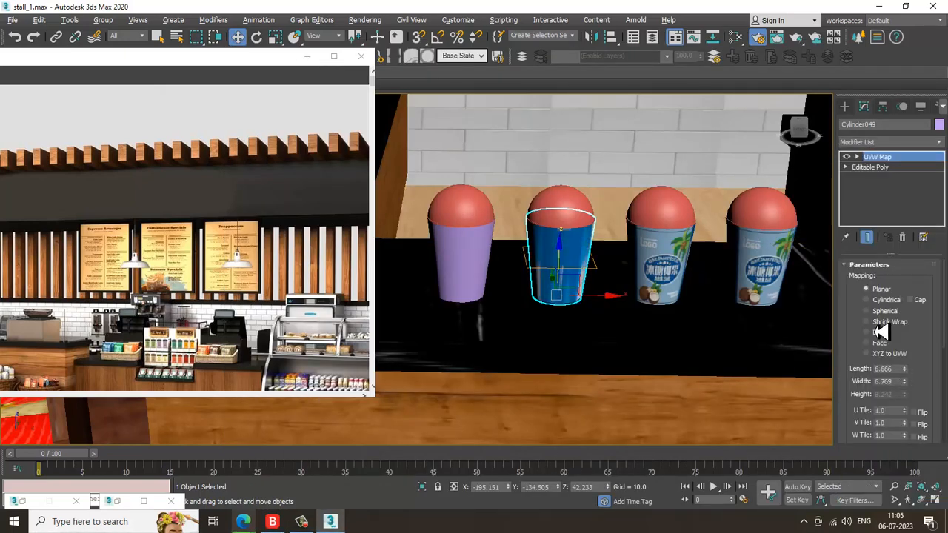
Assign the same aqua label material to the remaining untextured cup at the end of the row
mouse_move(520, 264)
middle_mouse_down("alt")
mouse_move(548, 256)
mouse_move(527, 257)
middle_mouse_up("alt")
left_click(474, 256)
key("m")
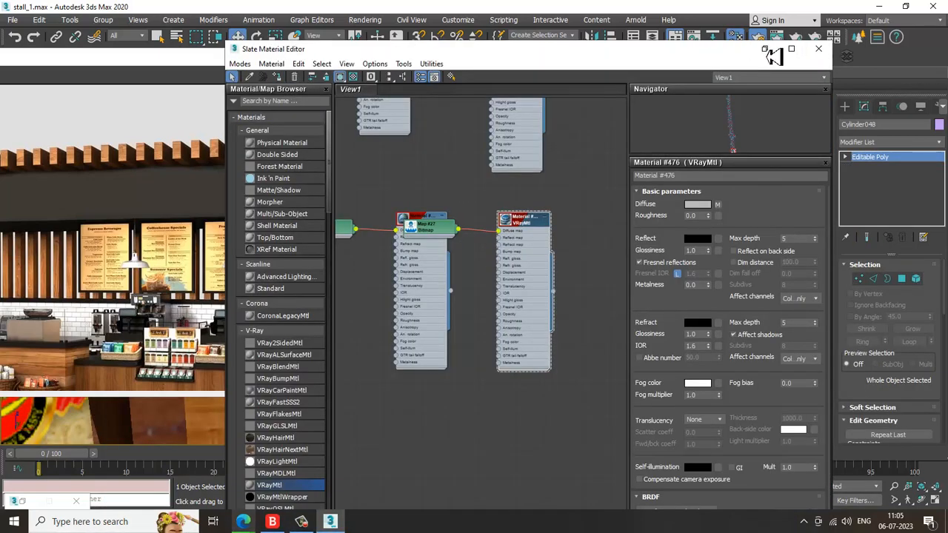
left_click(768, 50)
Add a UVW Map modifier to the end cup and set its mapping to Cylindrical
left_click(896, 142)
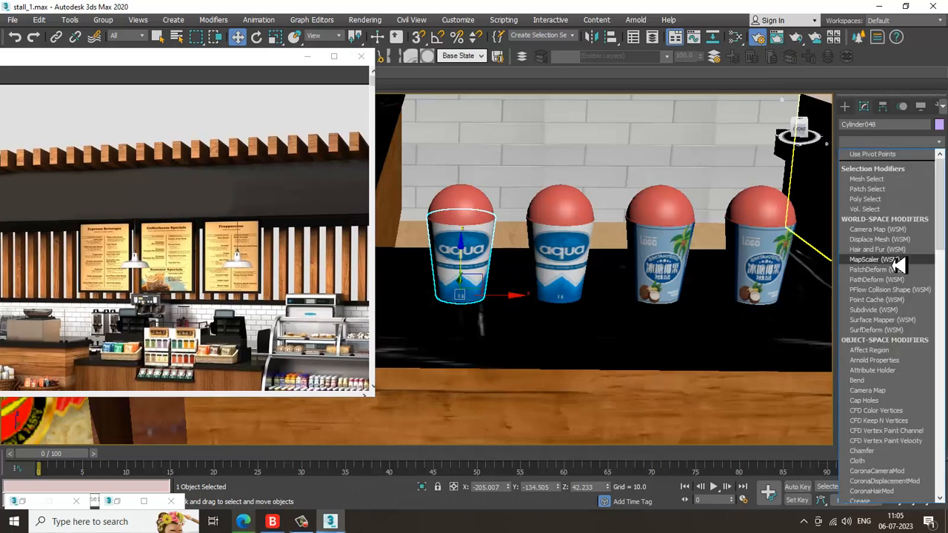
scroll(896, 259, "down", 20)
left_click(908, 386)
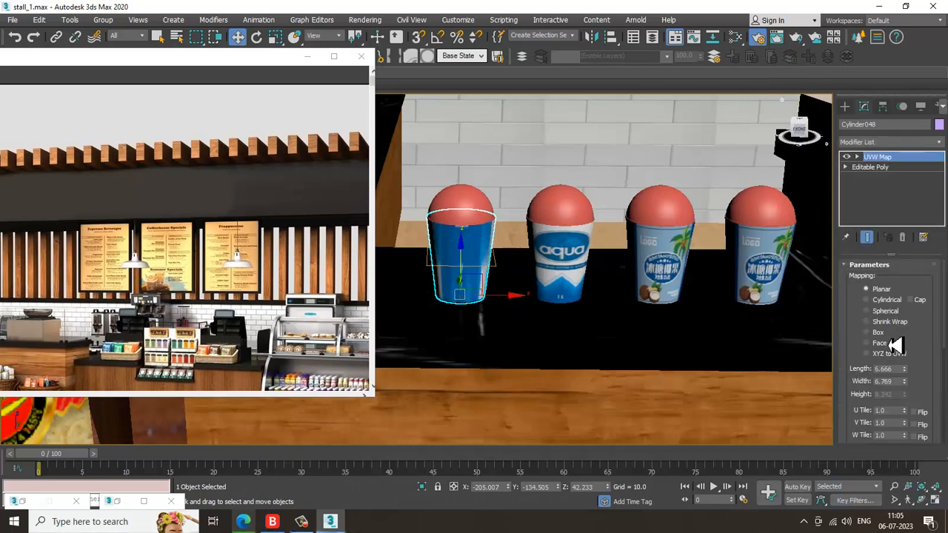
left_click(887, 300)
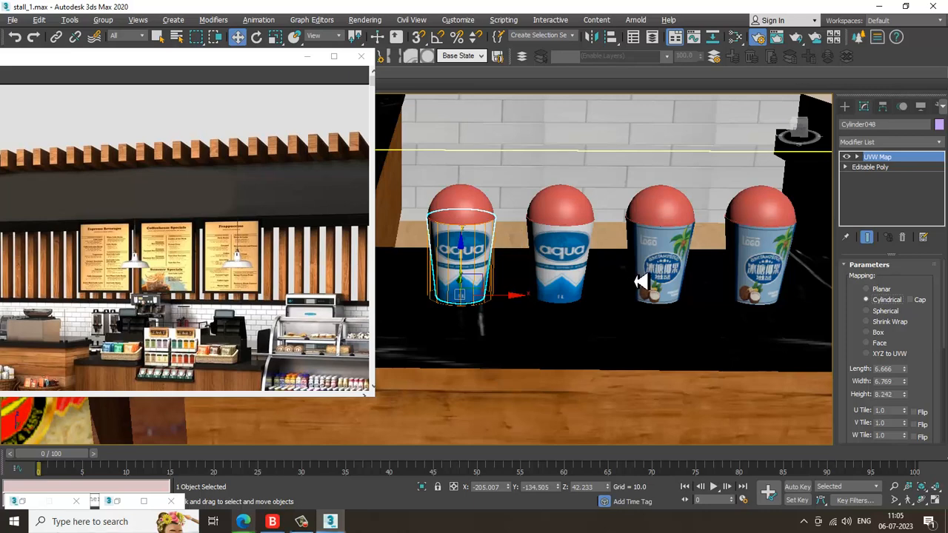
middle_click_drag(645, 274, 599, 250, "alt")
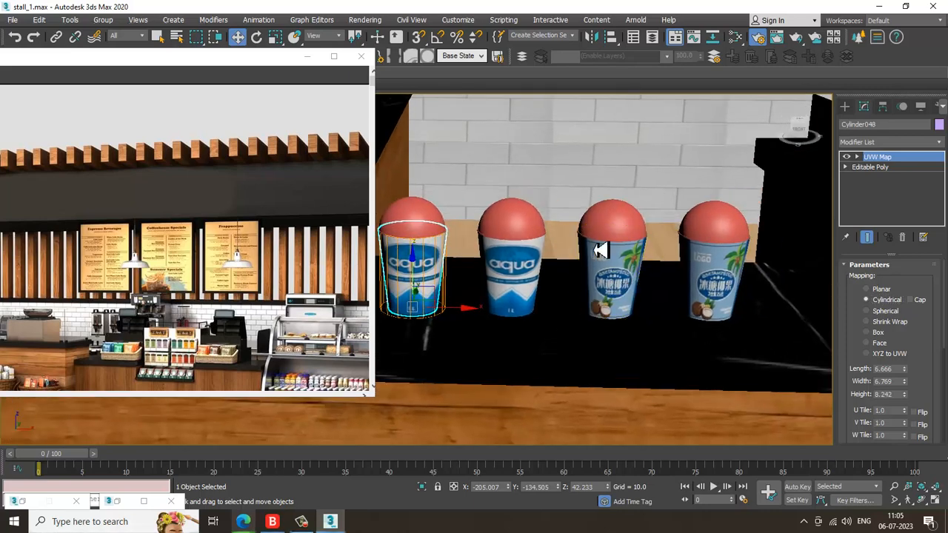
Select the four domed cup lids and create a new VRayMtl for them
left_click(635, 232, "ctrl")
left_click(527, 230, "ctrl")
left_click(426, 235, "ctrl")
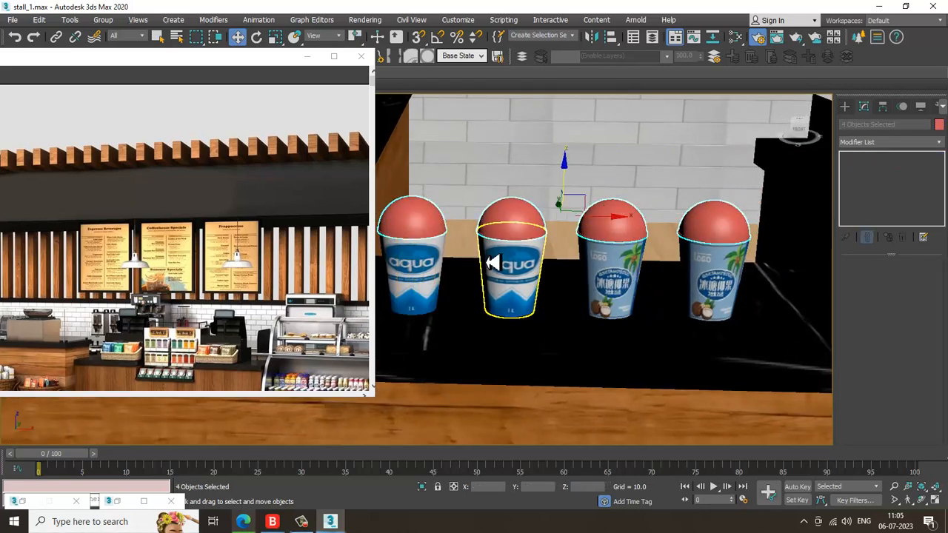
key("m")
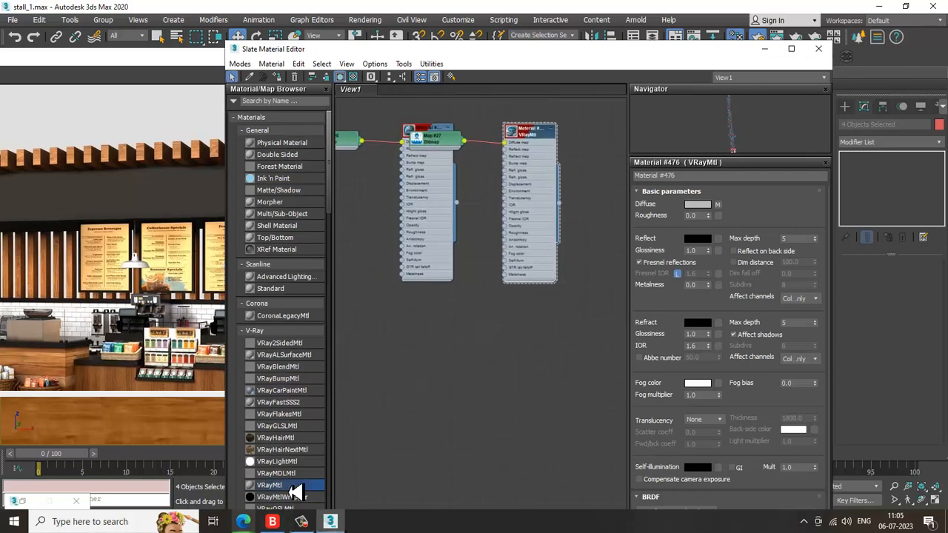
left_click_drag(431, 298, 432, 297)
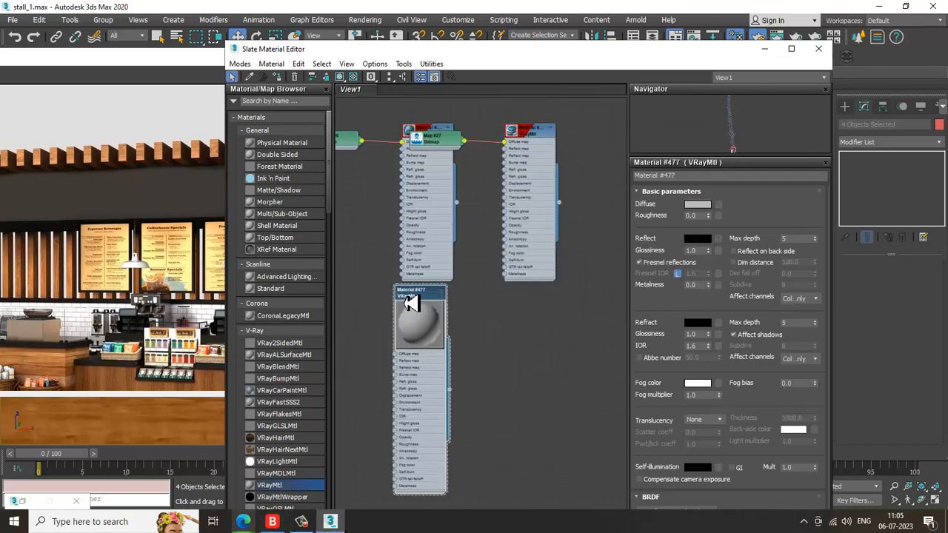
Set the lid material's diffuse color to a very light grey and its reflection color to mid grey
left_click(698, 203)
left_click_drag(360, 126, 361, 159)
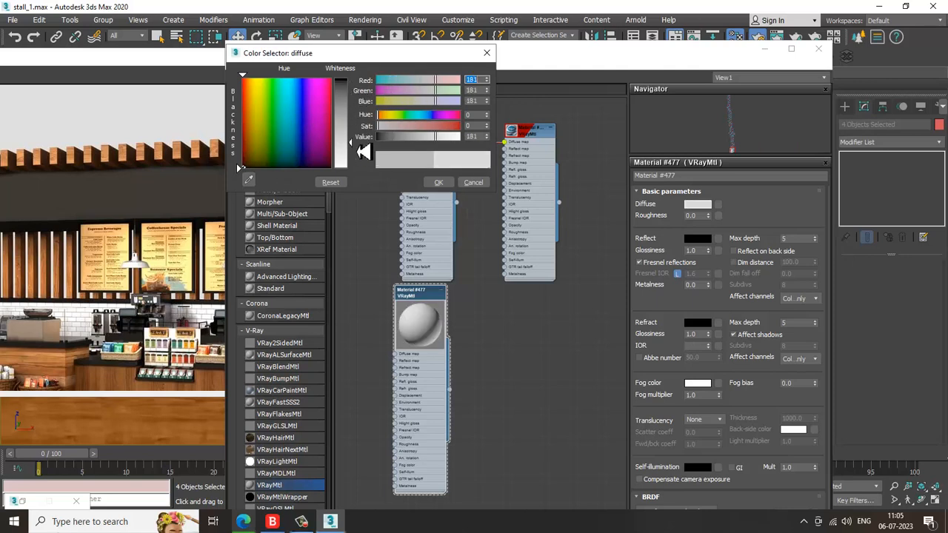
left_click(439, 182)
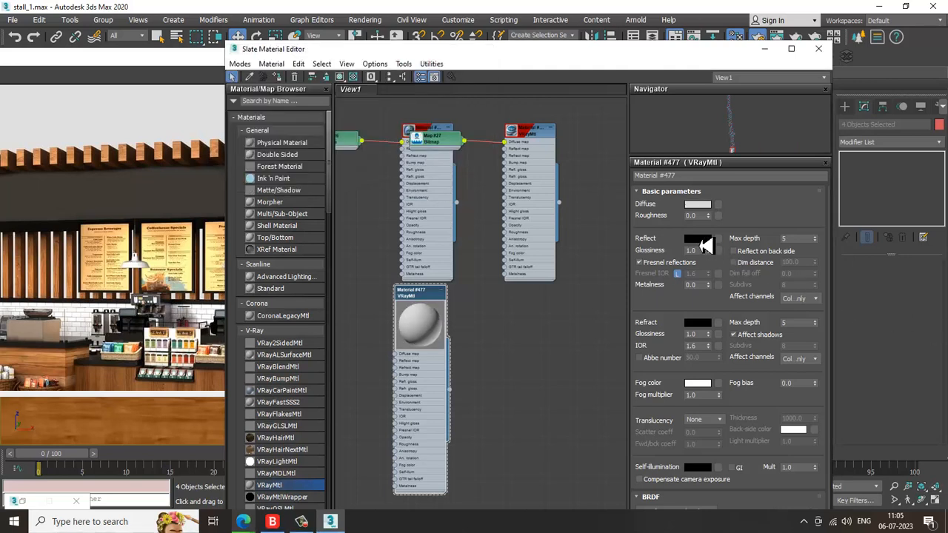
left_click(700, 240)
left_click_drag(344, 91, 363, 158)
left_click(439, 182)
Set the lid material's refraction color to near white and assign the material to the four cup lids
left_click(700, 324)
left_click(439, 182)
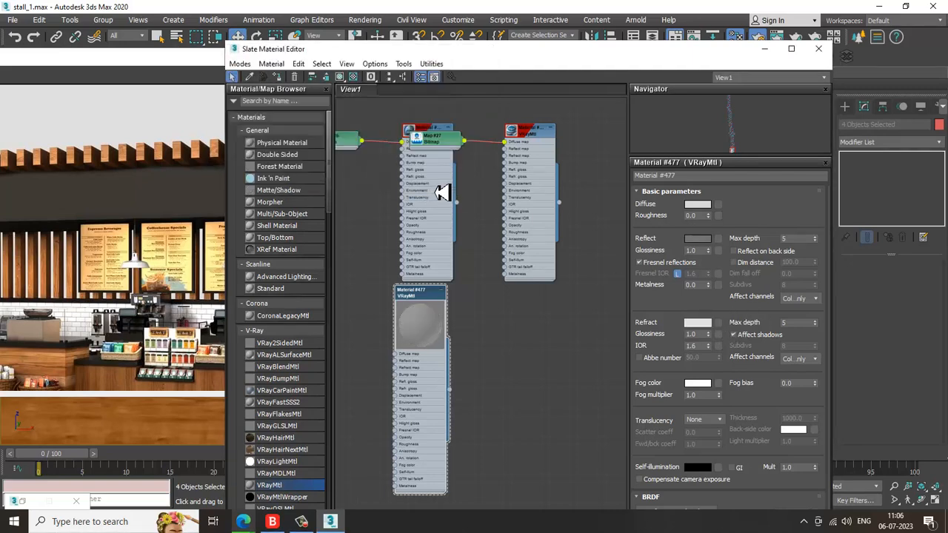
left_click(357, 78)
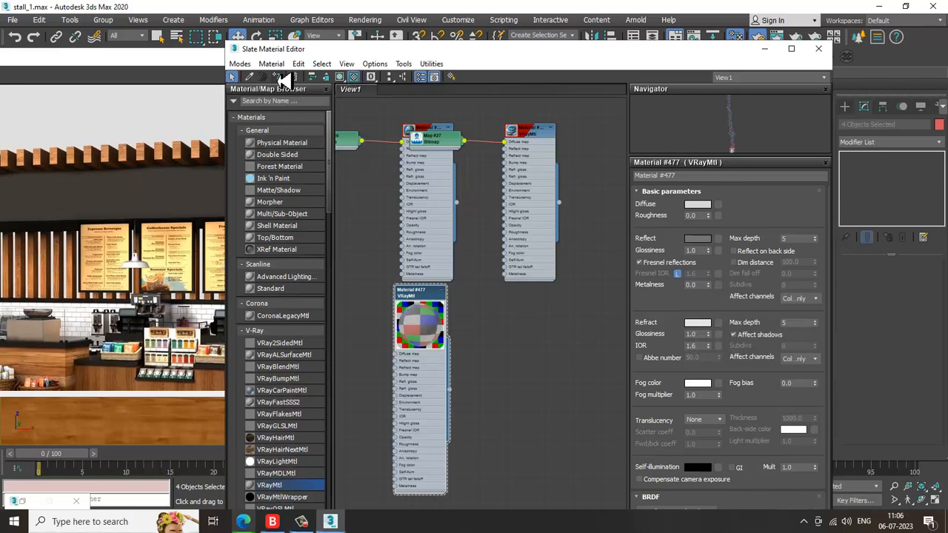
left_click(818, 48)
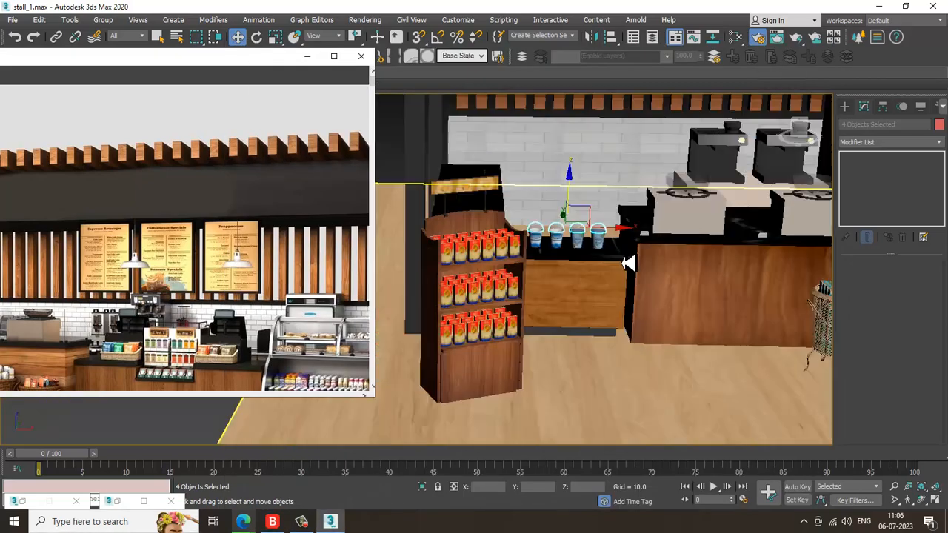
Select the low tiled wall behind the counter and coffee machine
middle_click_drag(615, 263, 754, 353, "alt")
scroll(754, 348, "up", 5)
middle_click_drag(692, 309, 538, 303, "alt")
scroll(568, 292, "down", 4)
middle_click_drag(597, 281, 691, 304, "alt")
scroll(578, 302, "up", 3)
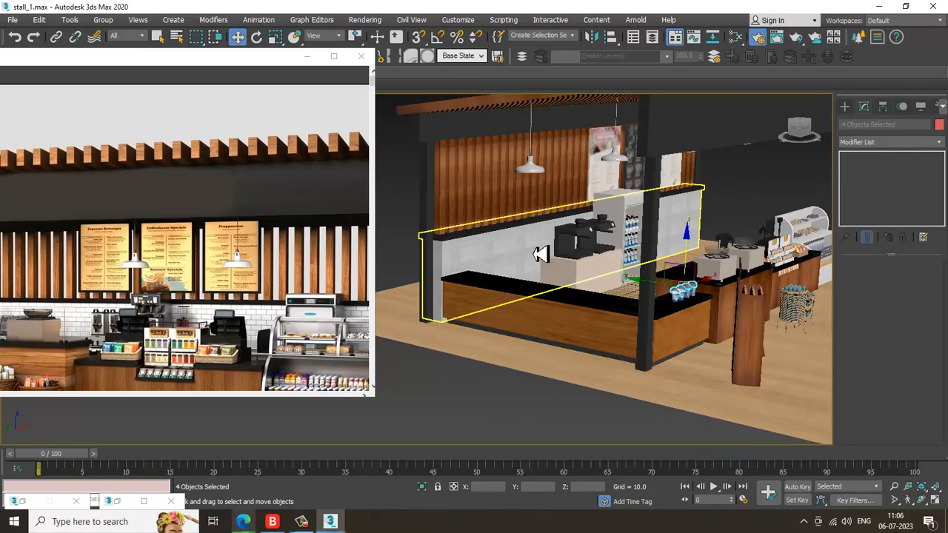
left_click(541, 254)
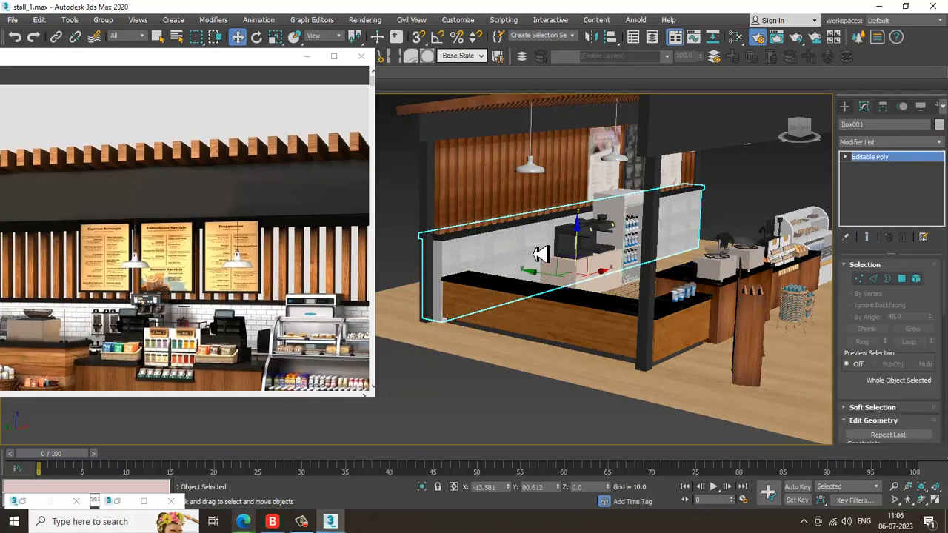
Look through the material nodes for the VRayMtl that carries the wall's tile bitmap
key("m")
scroll(497, 226, "down", 2)
middle_click_drag(497, 226, 530, 385)
middle_click_drag(496, 193, 519, 347)
middle_click_drag(494, 237, 473, 480)
middle_click_drag(479, 200, 501, 304)
middle_click_drag(512, 121, 524, 235)
middle_click_drag(484, 111, 500, 336)
middle_click_drag(467, 215, 498, 296)
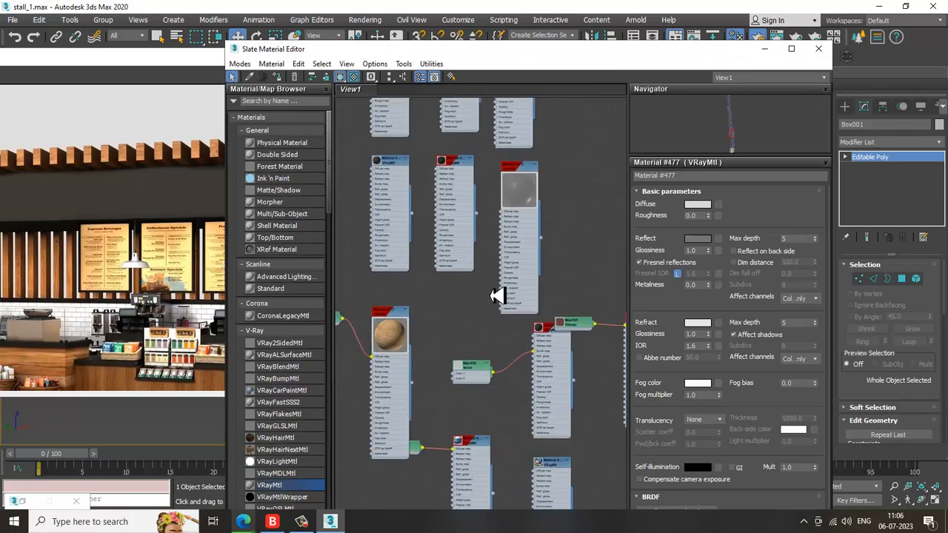
middle_click_drag(470, 174, 516, 360)
scroll(510, 332, "up", 2)
middle_click_drag(502, 176, 468, 347)
middle_click_drag(444, 217, 527, 455)
middle_click_drag(505, 262, 506, 417)
middle_click_drag(486, 224, 494, 459)
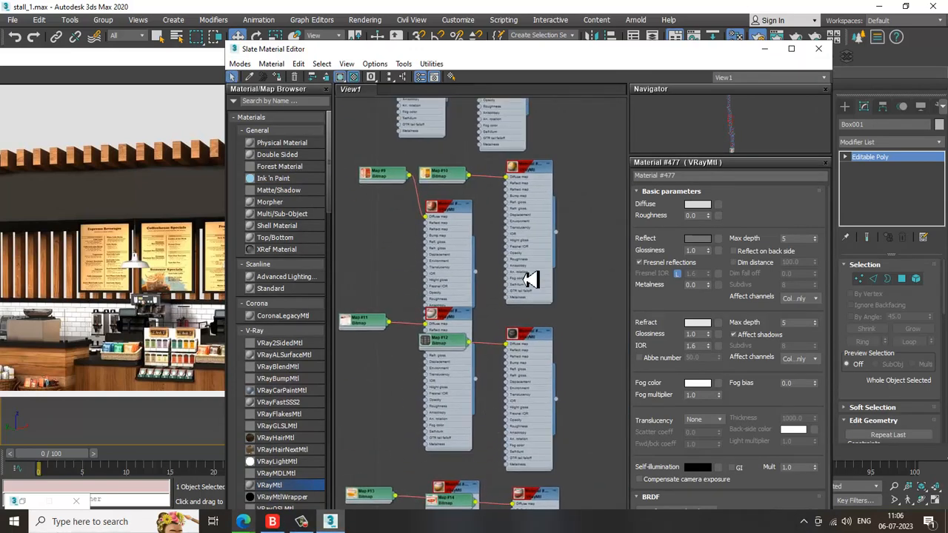
middle_click_drag(530, 279, 569, 131)
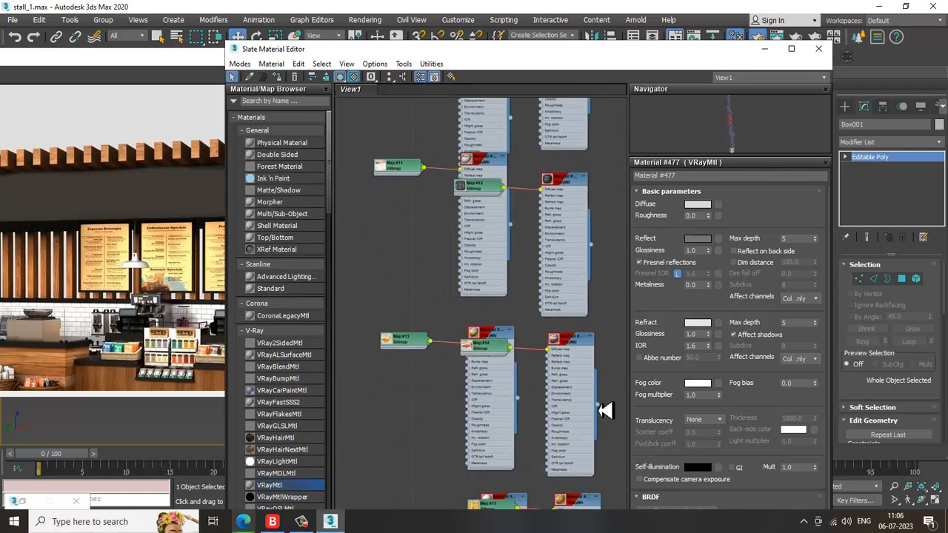
middle_click_drag(606, 411, 504, 117)
middle_click_drag(540, 406, 545, 130)
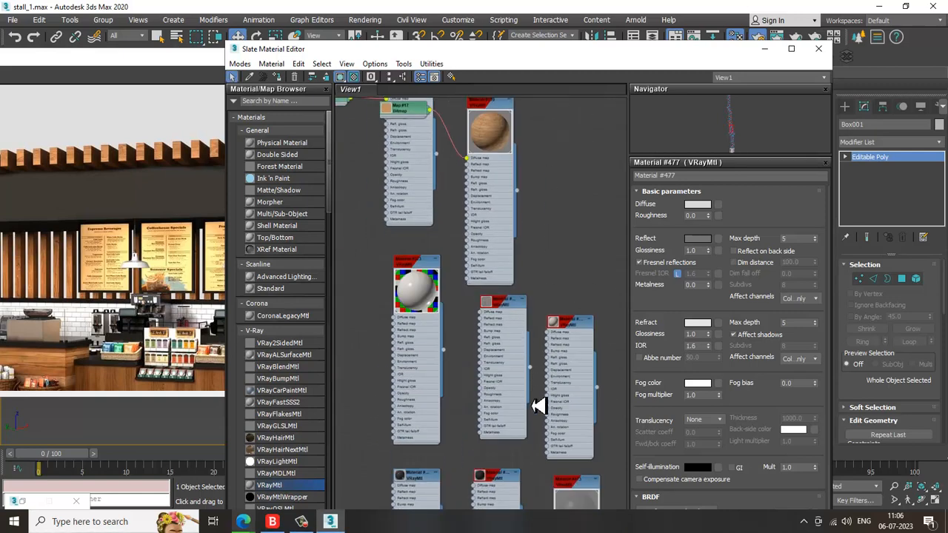
middle_click_drag(537, 406, 523, 255)
middle_click_drag(546, 386, 542, 191)
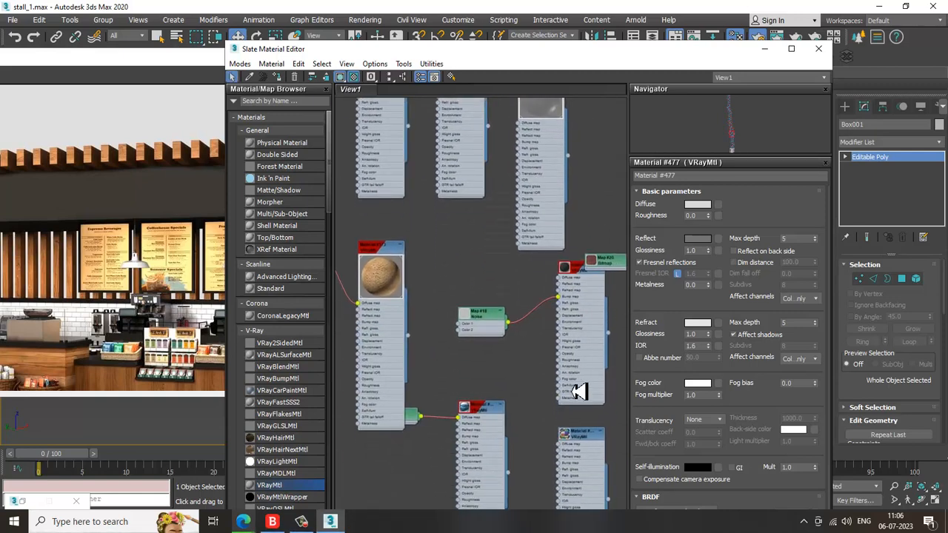
middle_click_drag(577, 386, 529, 114)
middle_click_drag(547, 394, 548, 373)
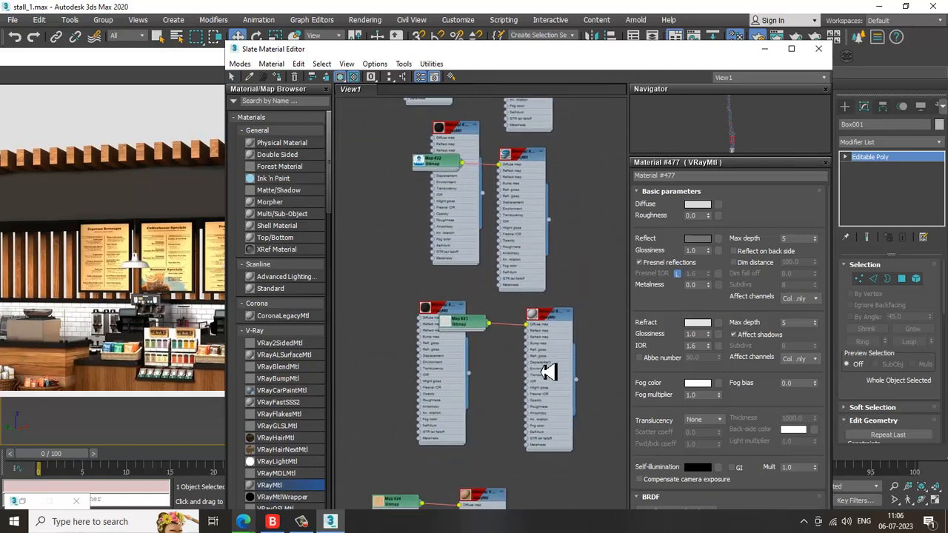
Open the wall tile material's diffuse bitmap, images.jpg, for choosing a different image file
double_click(543, 324)
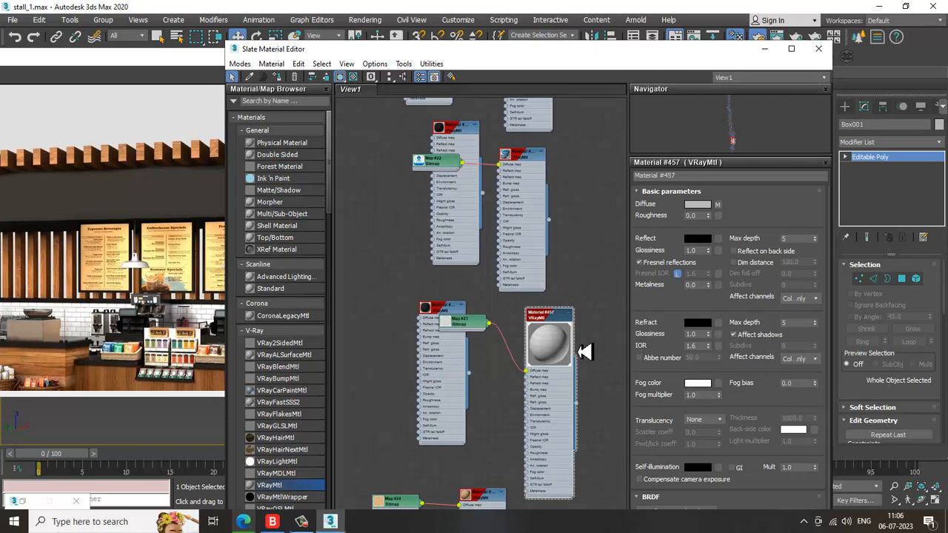
left_click(717, 205)
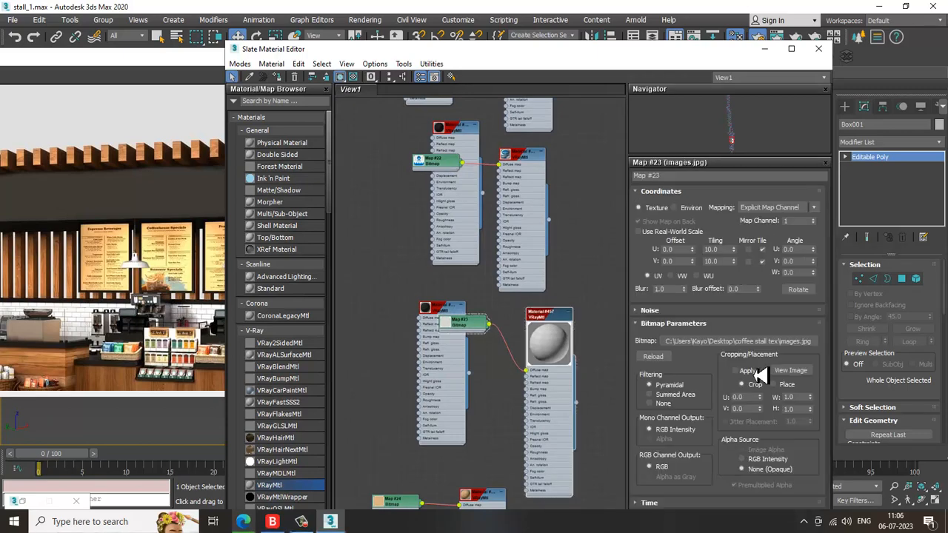
left_click(754, 342)
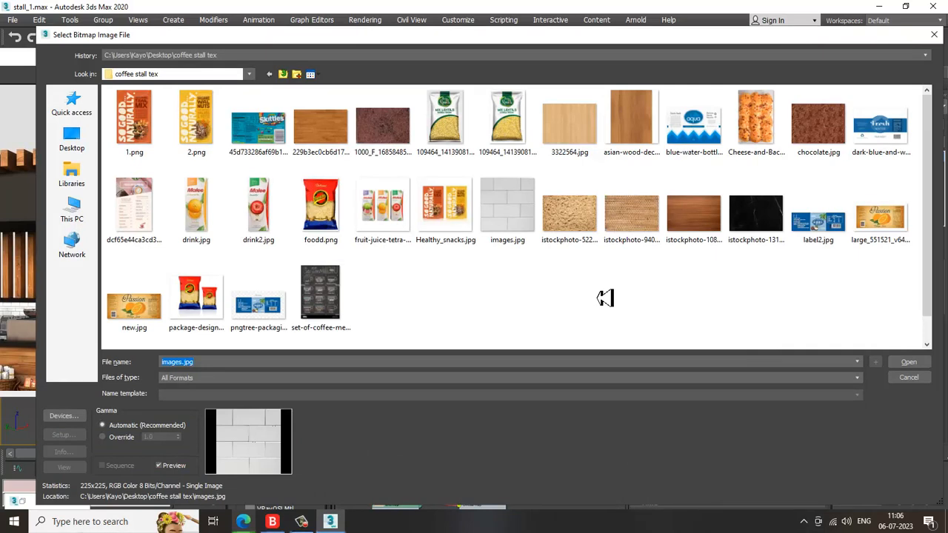
Look through the May 2023 folder on drive D, including the Interior folder's Tex subfolder, for a replacement wall texture
left_click(71, 215)
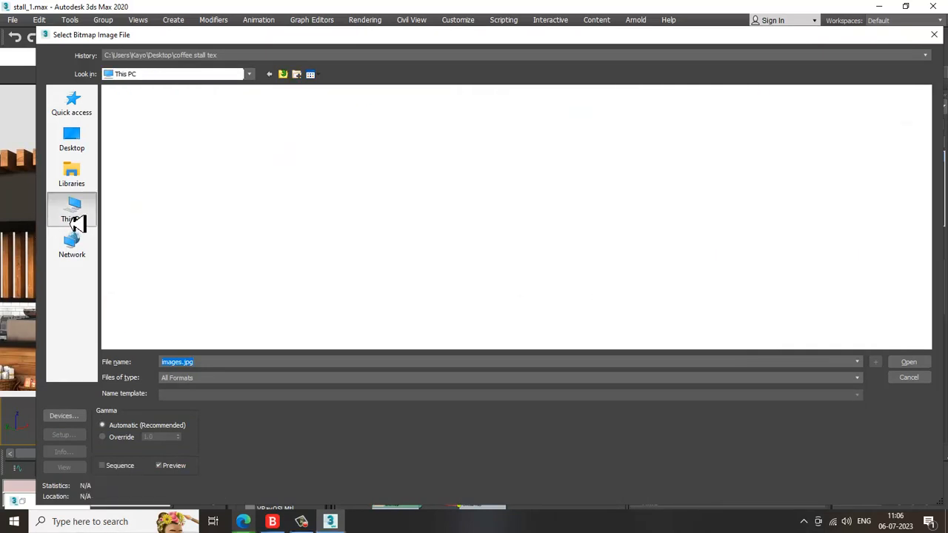
double_click(328, 197)
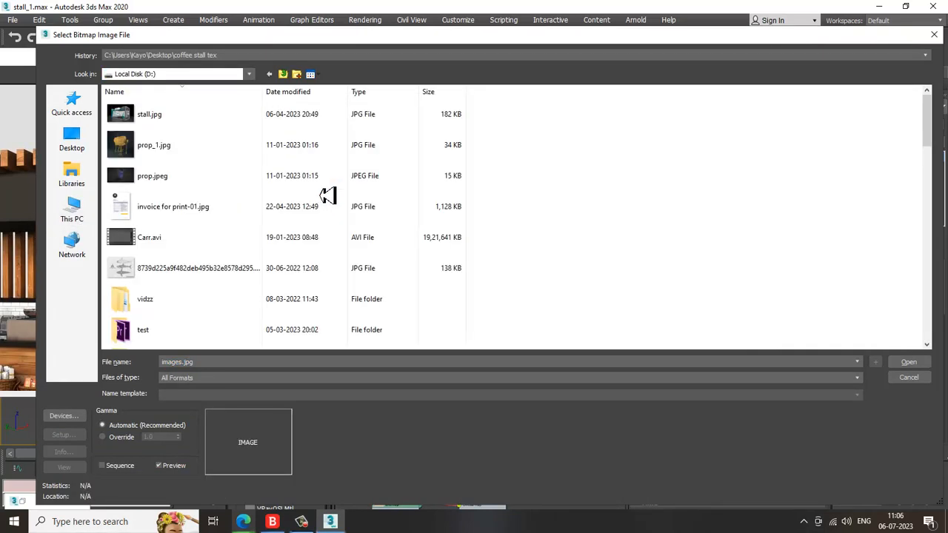
left_click(213, 265)
scroll(209, 285, "down", 2)
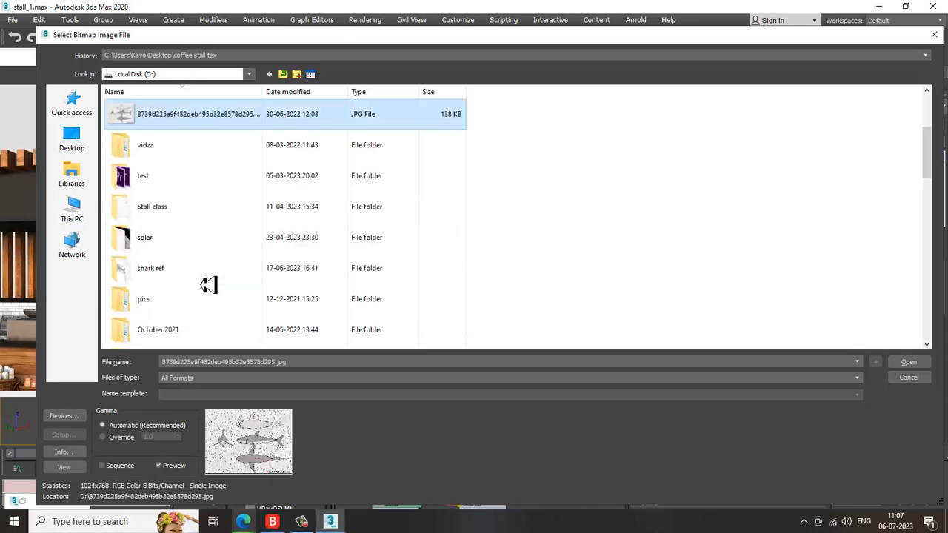
scroll(209, 285, "down", 2)
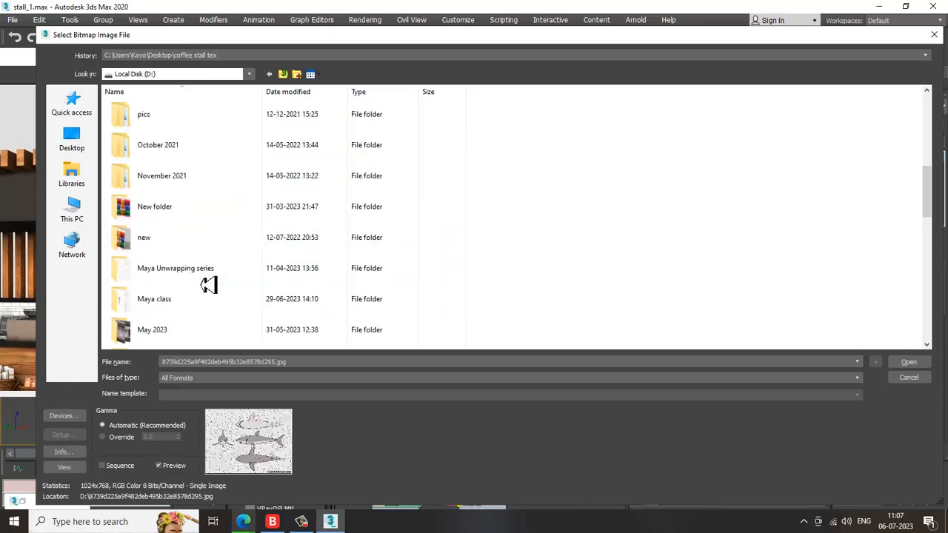
double_click(188, 341)
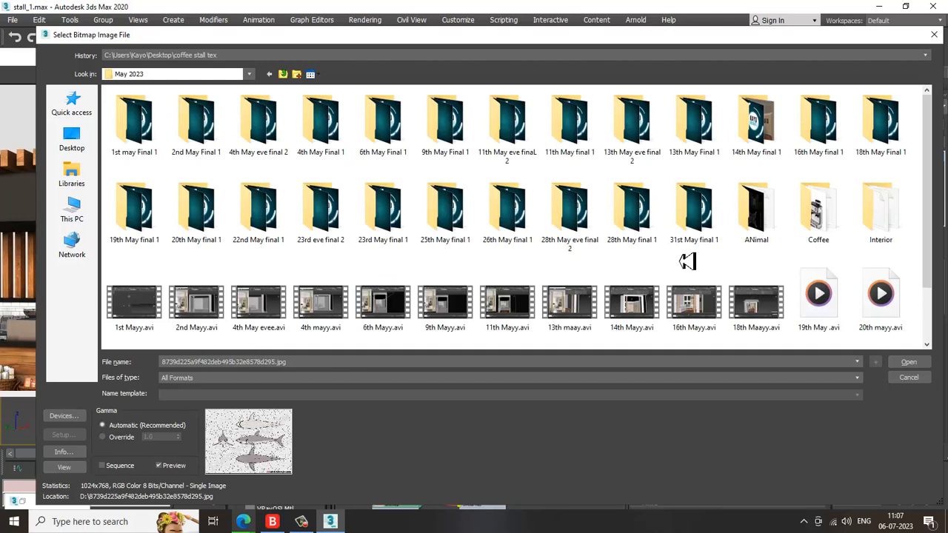
double_click(889, 214)
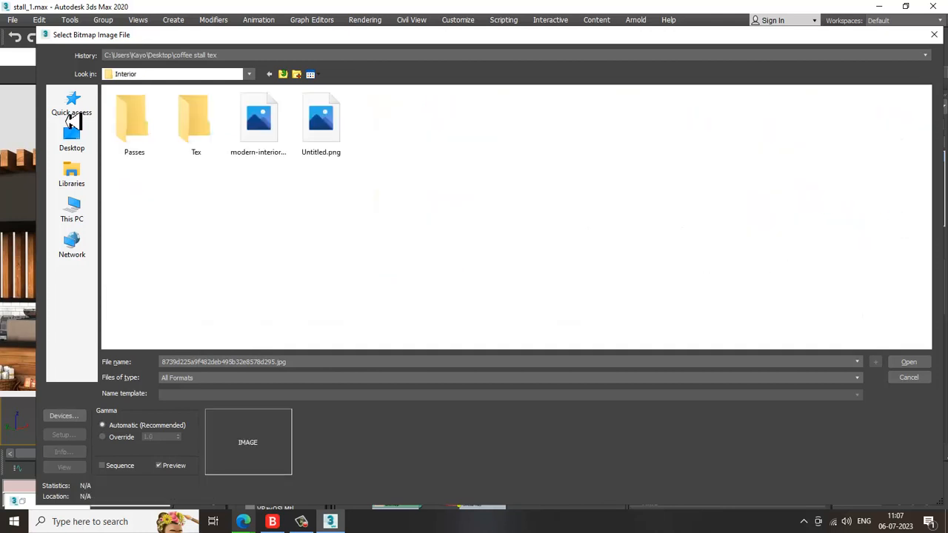
double_click(191, 152)
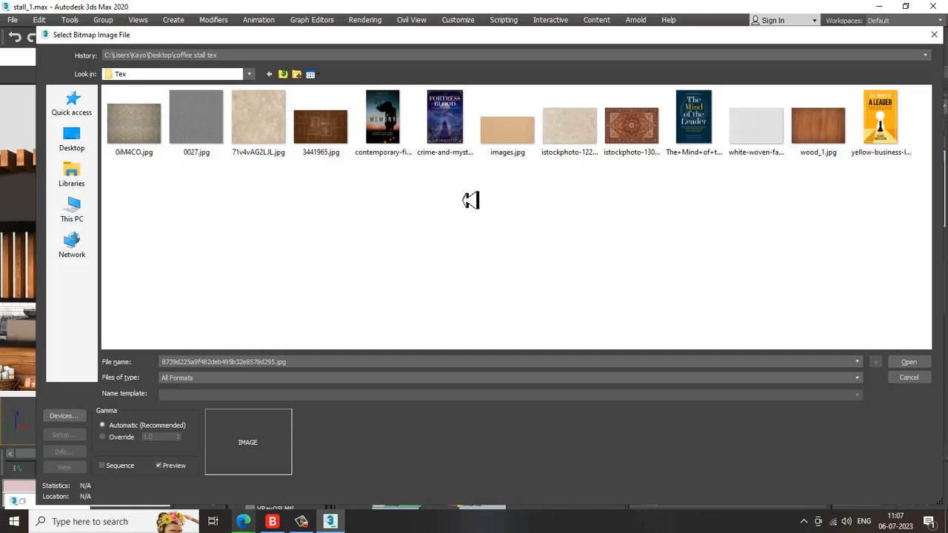
left_click(286, 77)
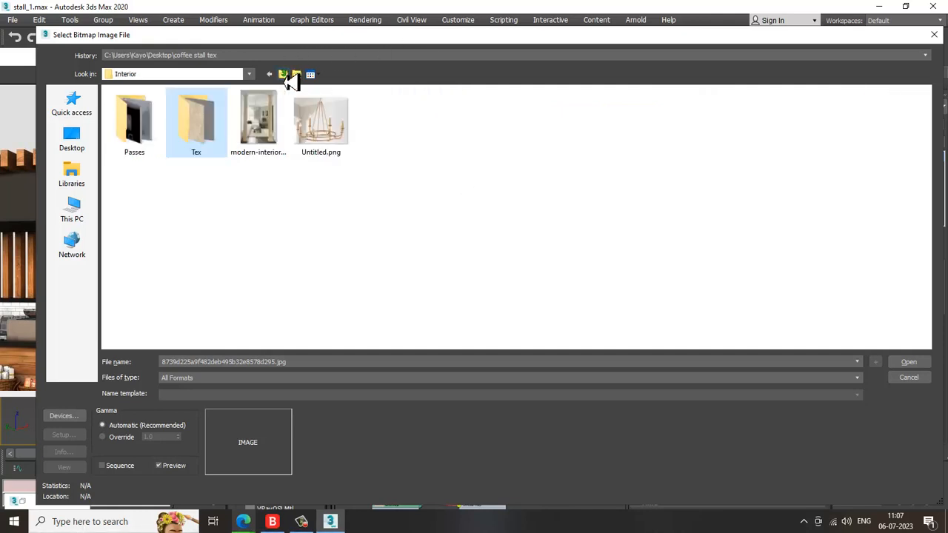
left_click(287, 76)
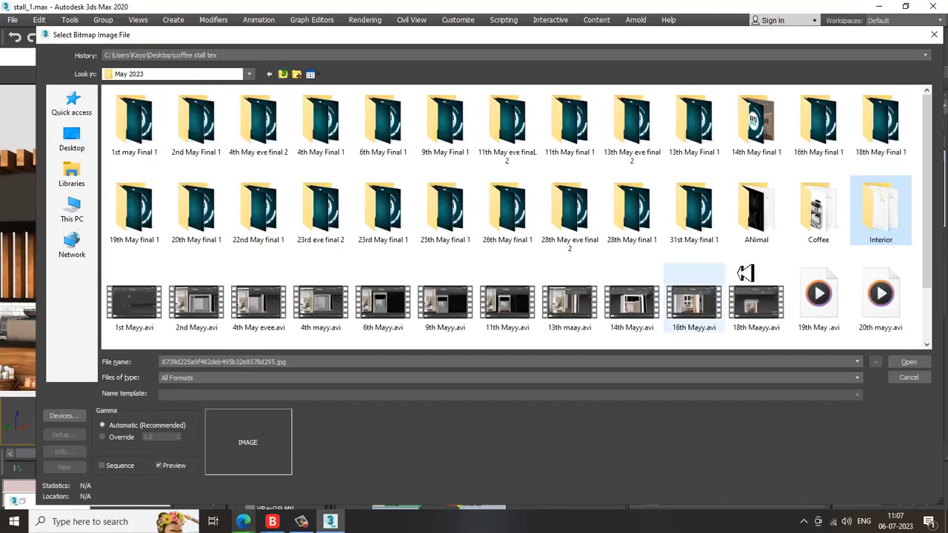
scroll(760, 225, "down", 2)
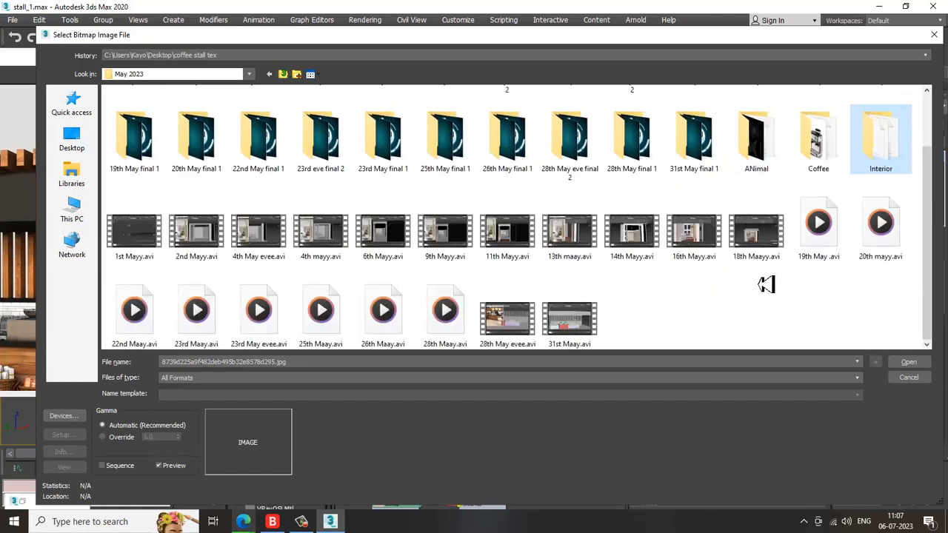
left_click(286, 75)
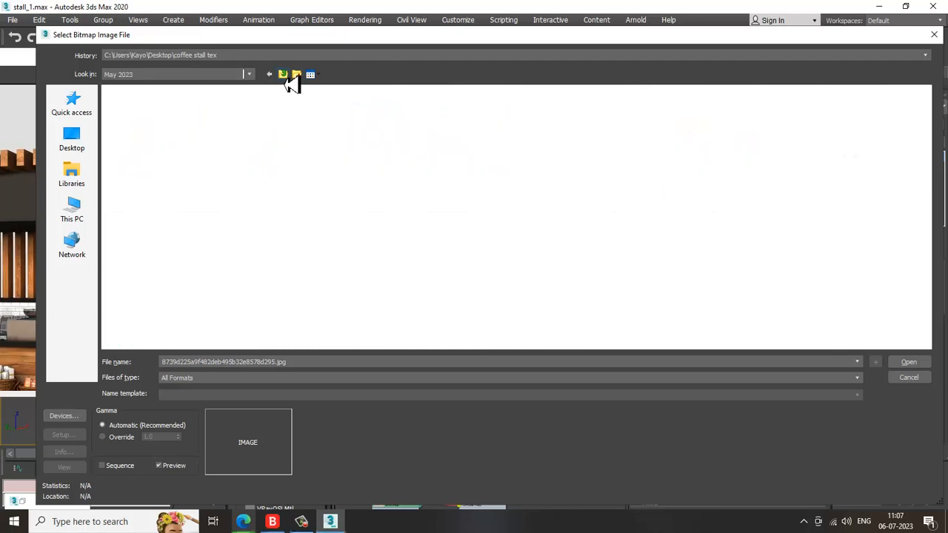
Replace the wall material's diffuse bitmap with soreno-ivory-porcelain.jpg from D:\March 2023\conf tex and minimize the material editor
scroll(229, 298, "down", 2)
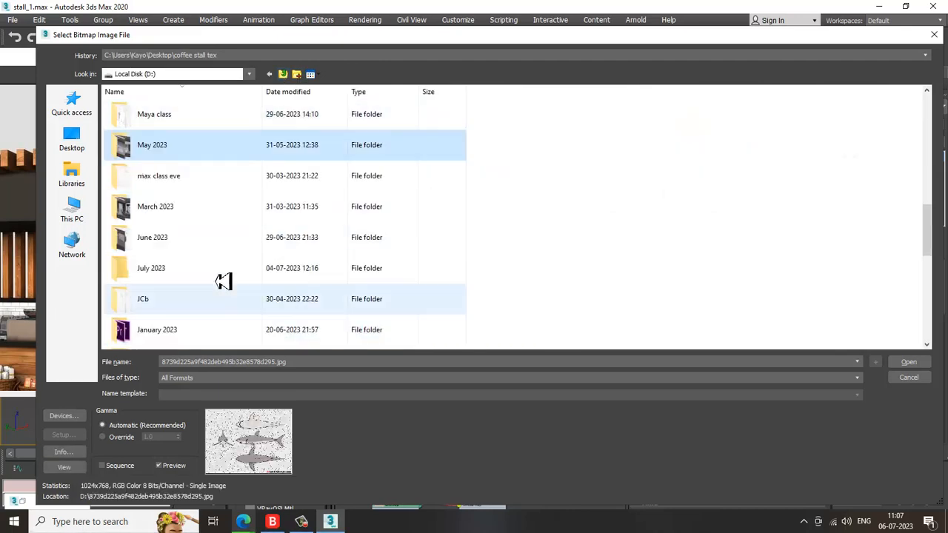
double_click(201, 216)
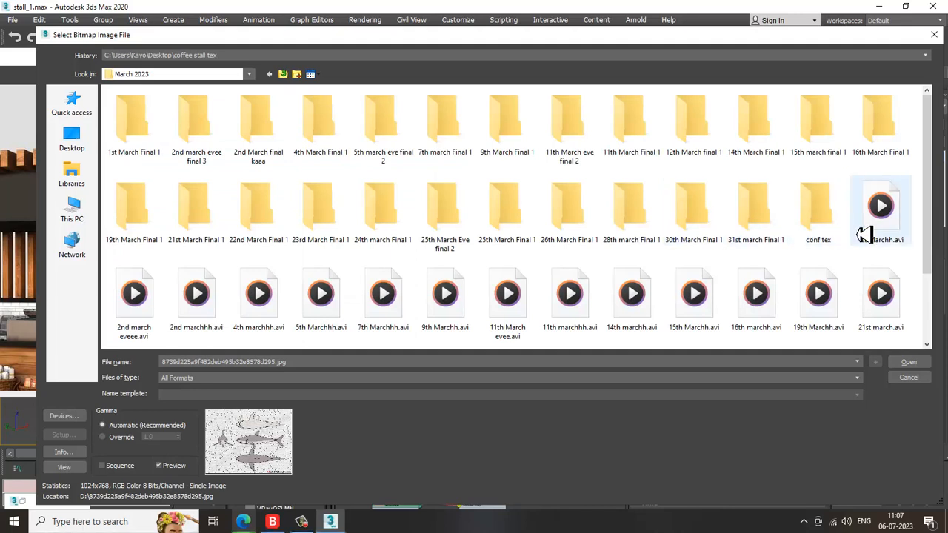
left_click(826, 213)
double_click(826, 213)
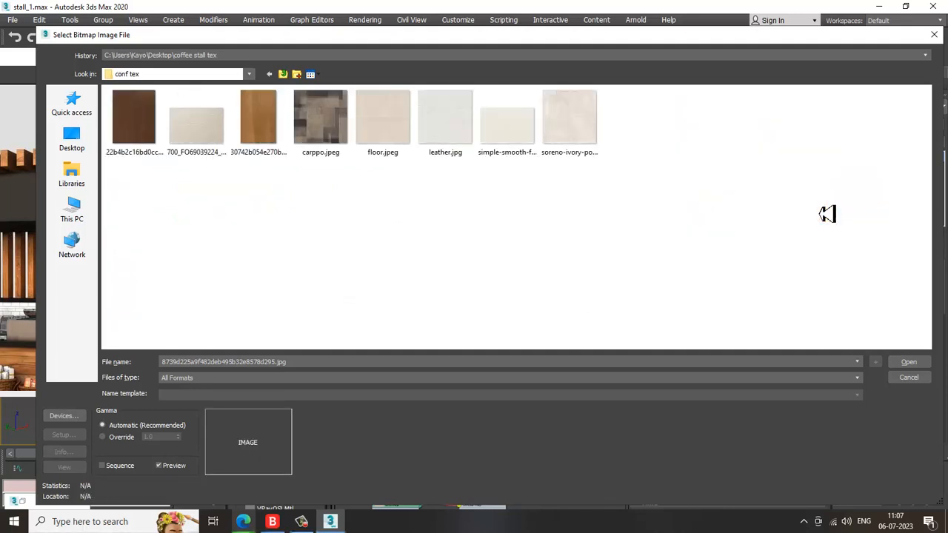
double_click(583, 126)
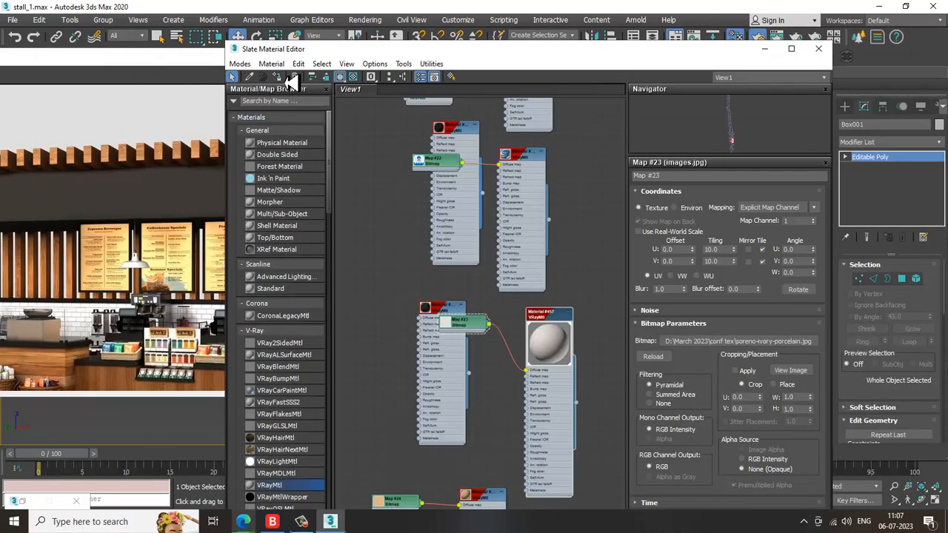
left_click(342, 77)
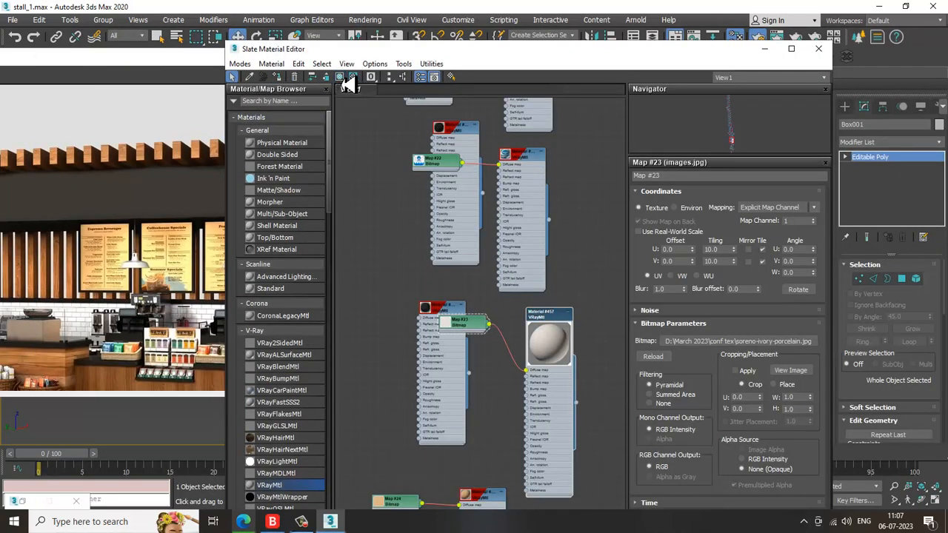
left_click(764, 48)
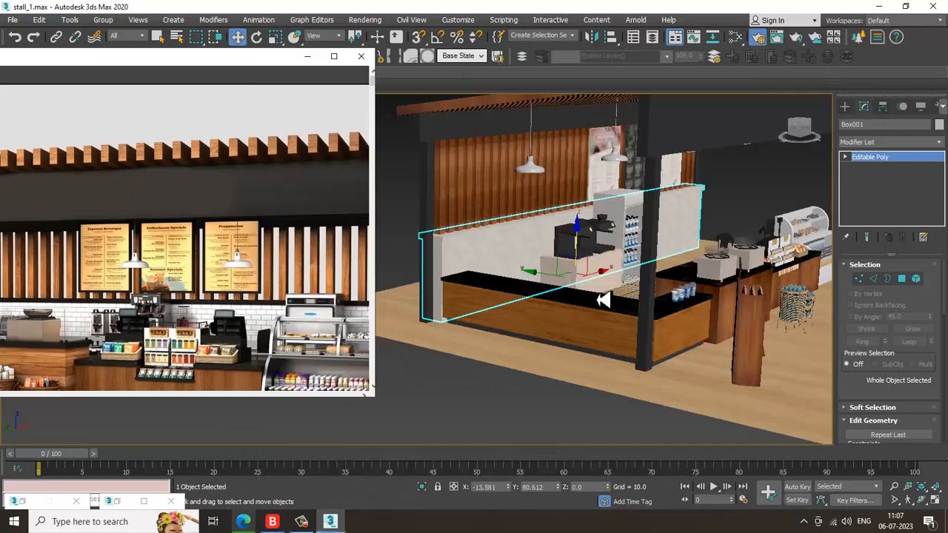
Examine the porcelain texture on the low wall behind the coffee machines, fridge and display case from several angles
middle_click_drag(590, 253, 605, 286, "alt")
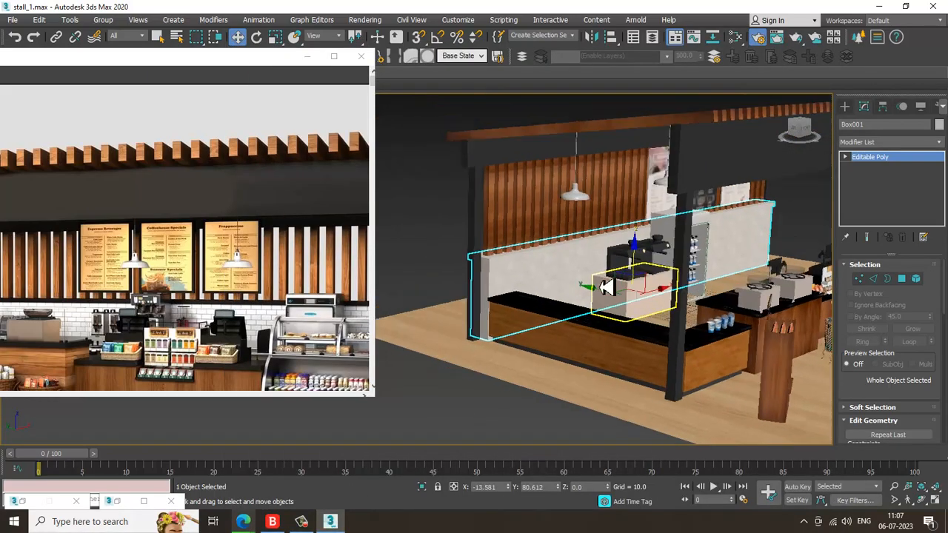
scroll(598, 287, "up", 5)
scroll(599, 287, "down", 10)
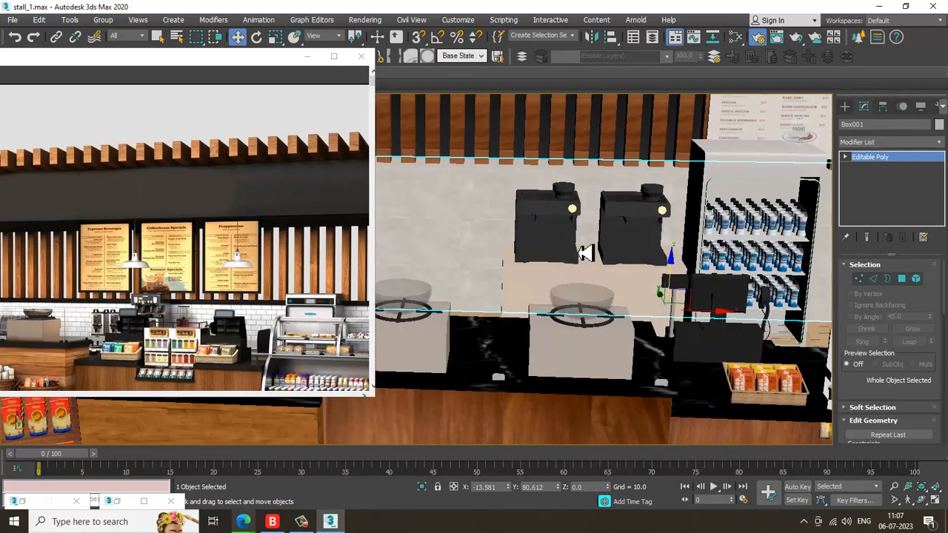
scroll(623, 251, "down", 3)
middle_click_drag(623, 252, 561, 262)
scroll(642, 260, "up", 3)
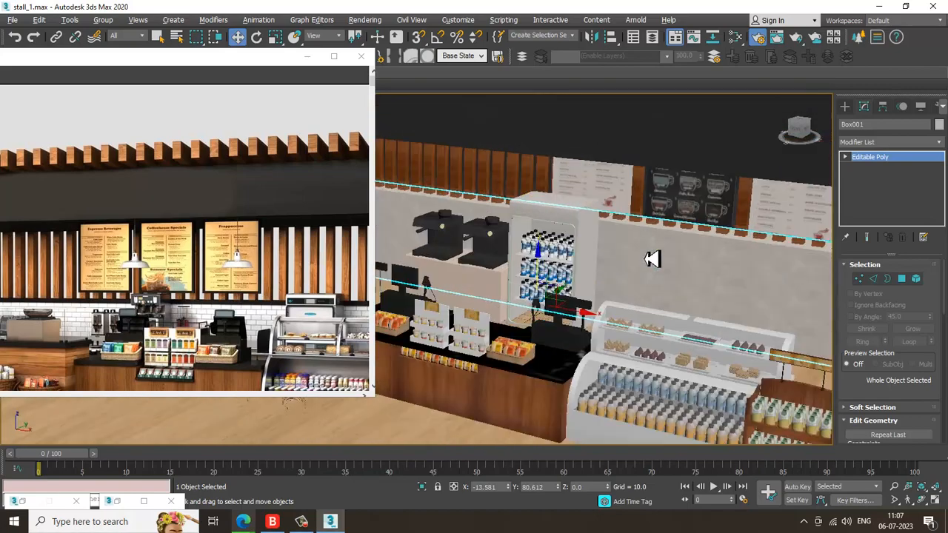
middle_click_drag(652, 258, 677, 315, "alt")
scroll(714, 294, "up", 4)
scroll(714, 294, "down", 4)
scroll(593, 318, "down", 2)
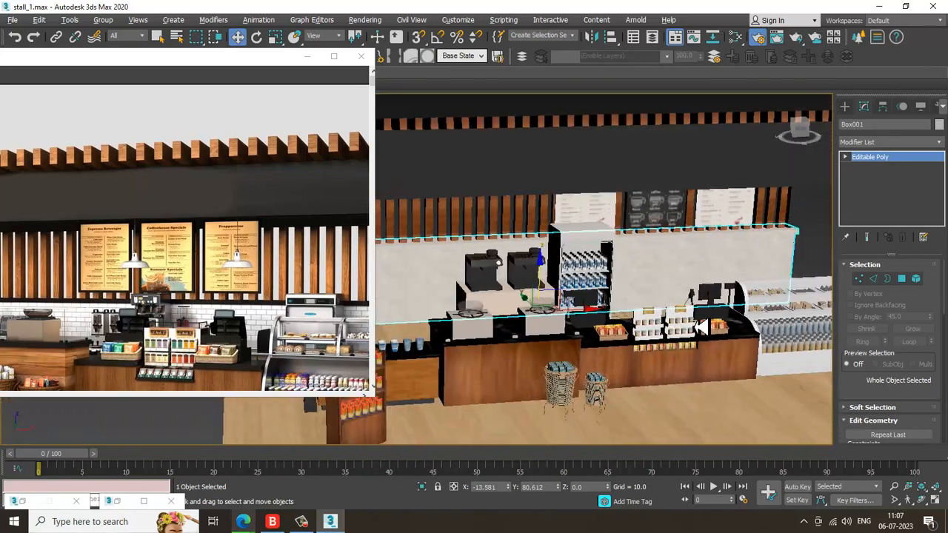
middle_click_drag(484, 325, 528, 332, "alt")
Minimize the reference image, clear the wall selection and frame the whole coffee stall from the front
left_click(301, 522)
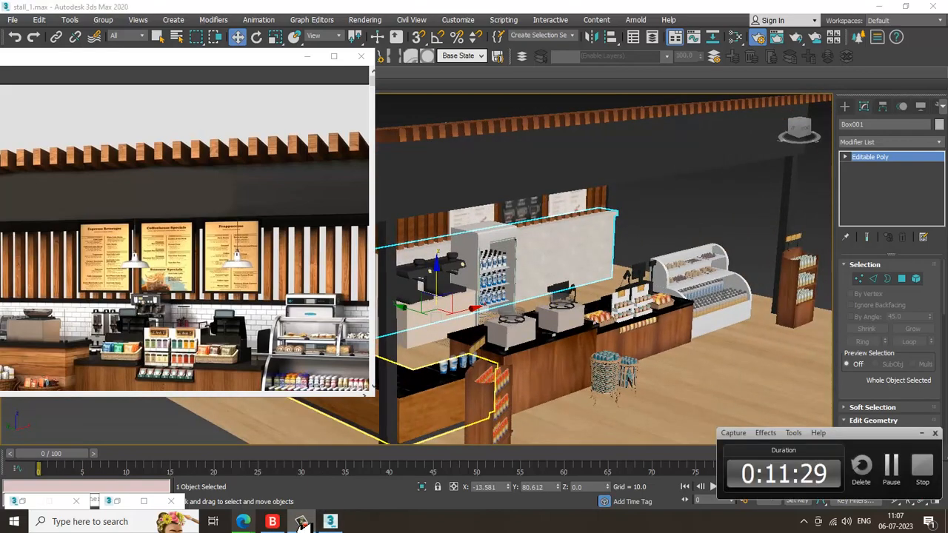
left_click(301, 522)
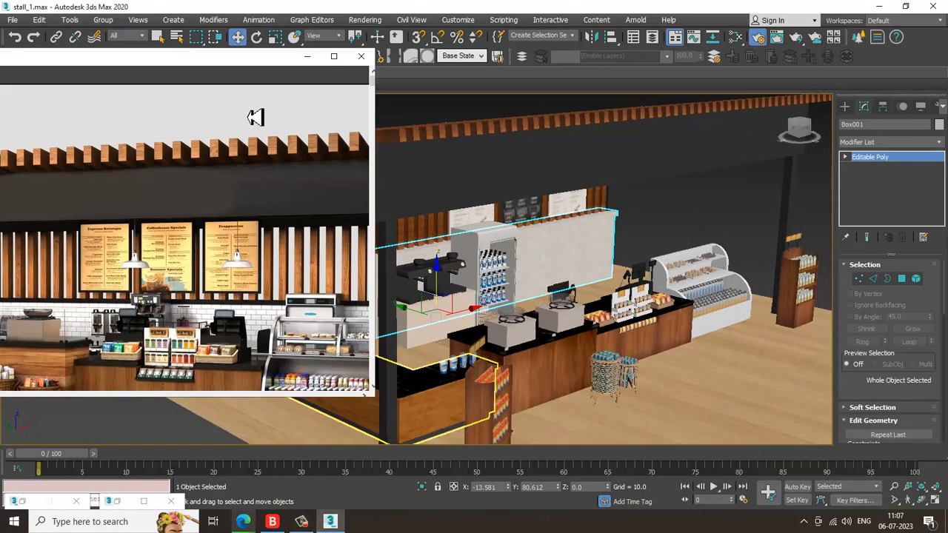
left_click(310, 58)
middle_click_drag(671, 349, 624, 311, "alt")
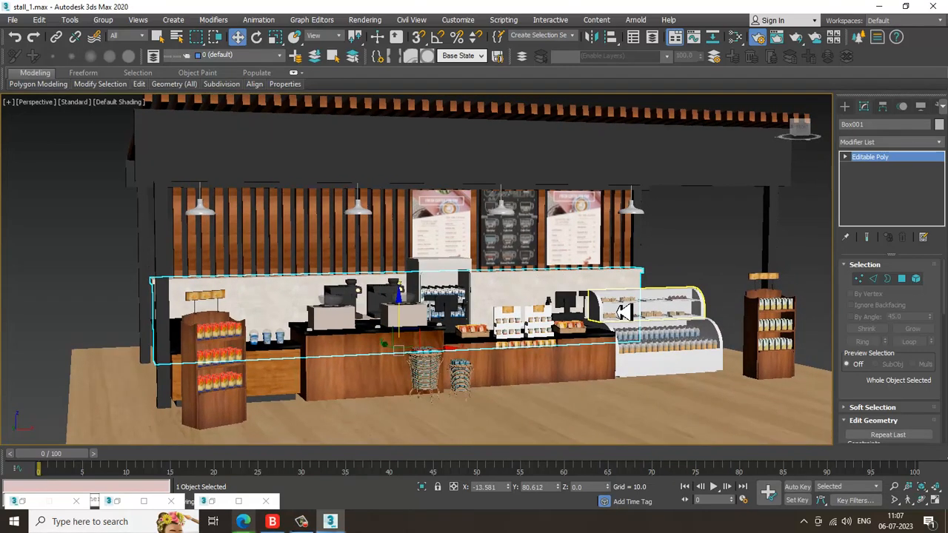
left_click(689, 231)
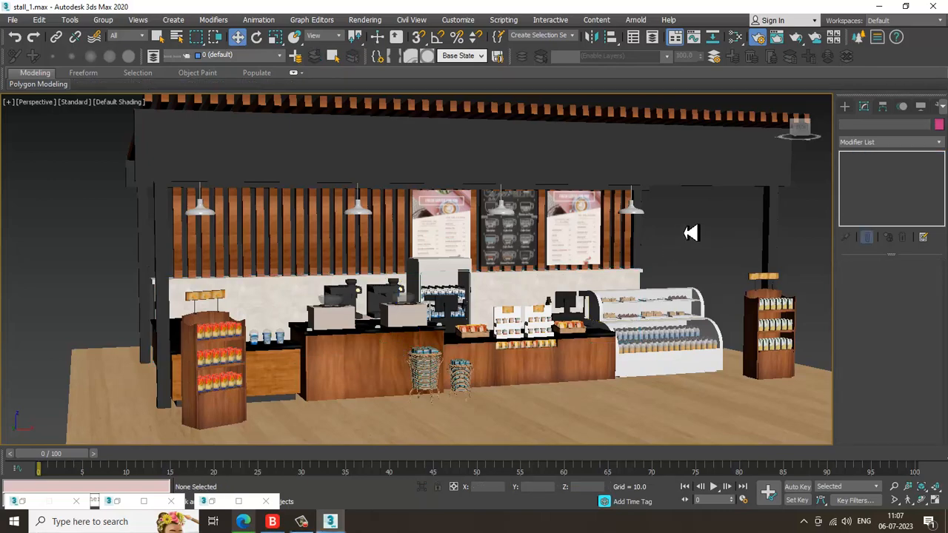
middle_click_drag(689, 230, 672, 257, "alt")
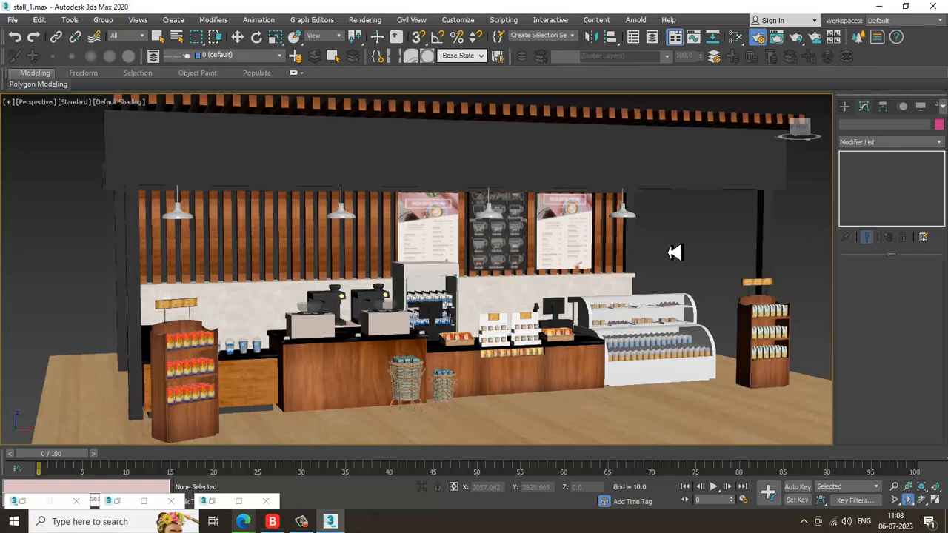
Create a photometric target light in the front view, aimed from the roof slats to the floor near the stall's left end, about 208 units long
left_click(849, 108)
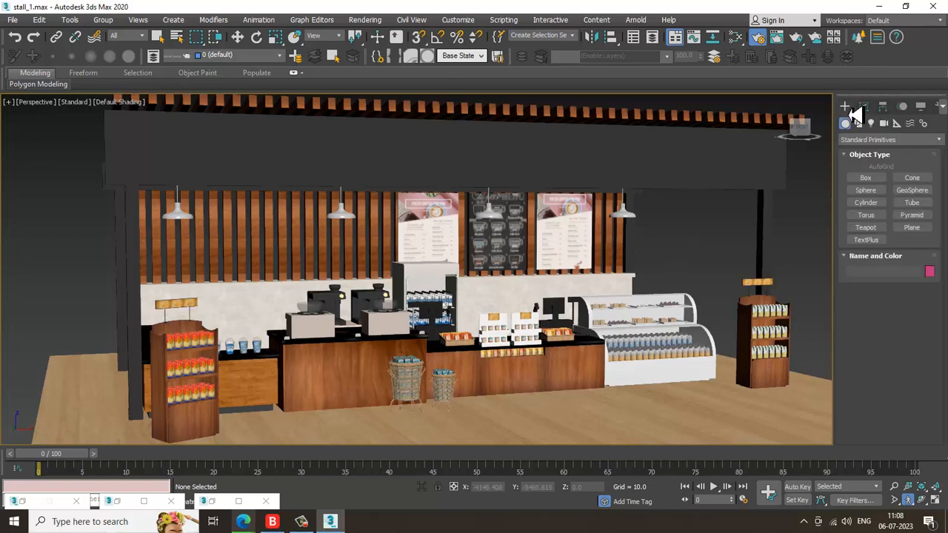
left_click(873, 125)
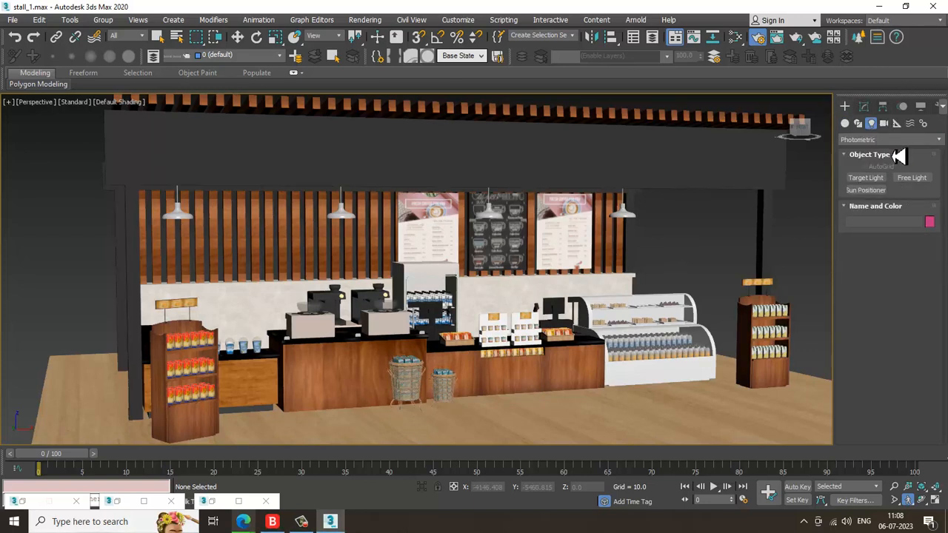
left_click(879, 179)
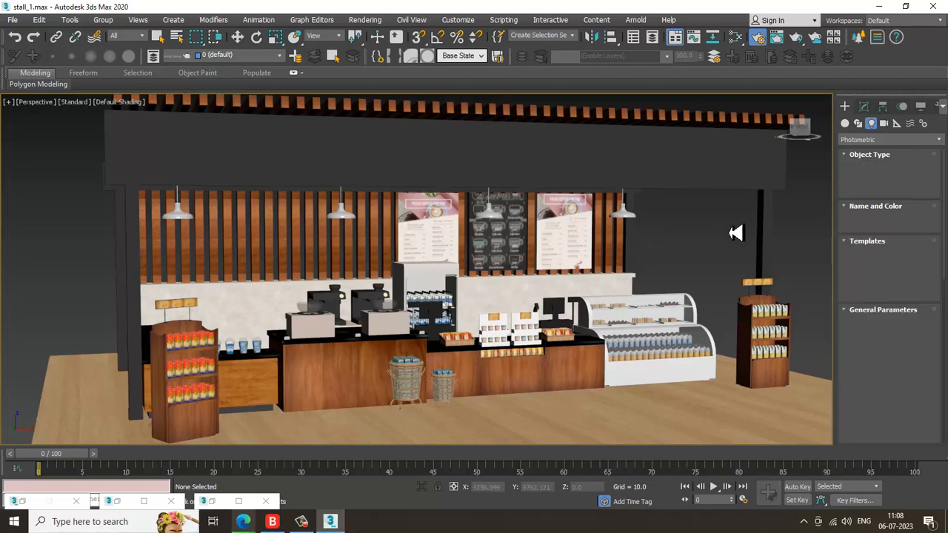
key("alt+w")
key("alt+w")
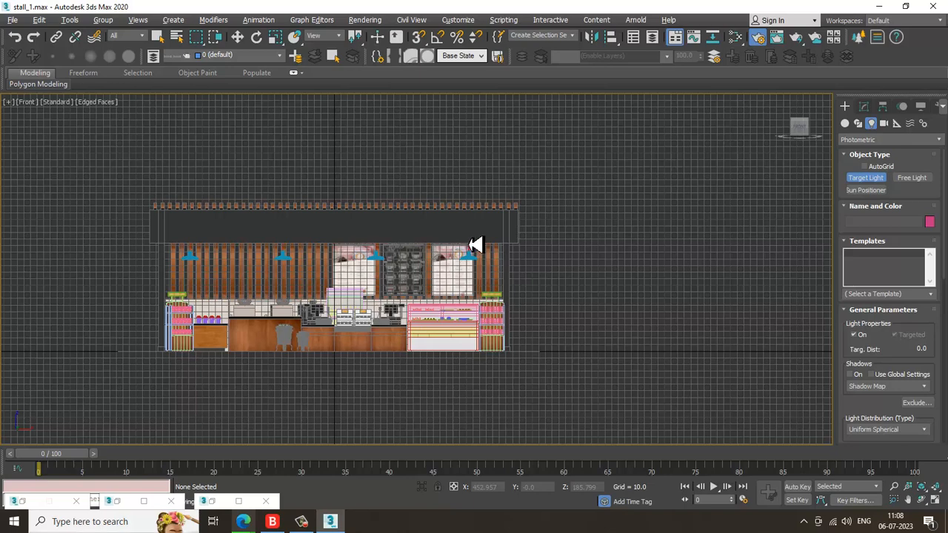
middle_click_drag(364, 275, 582, 269)
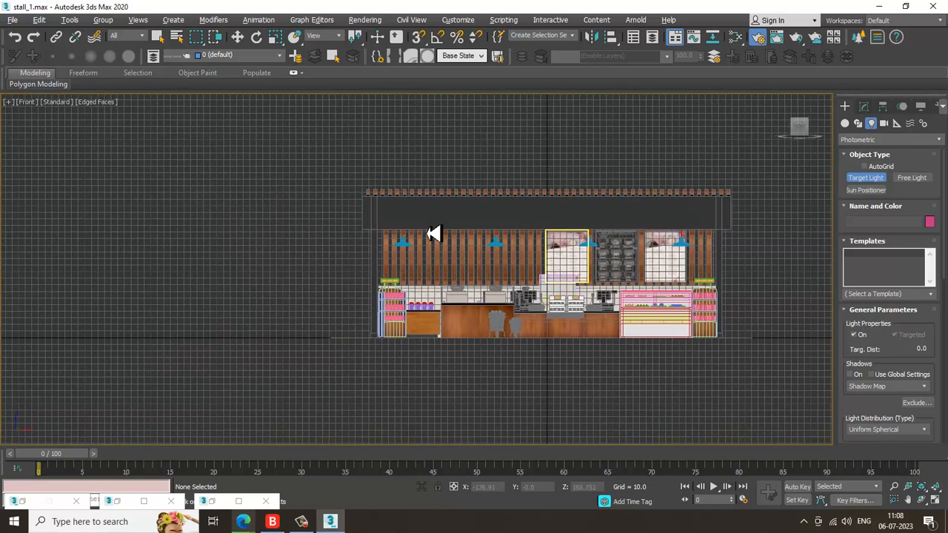
left_click_drag(422, 194, 429, 340)
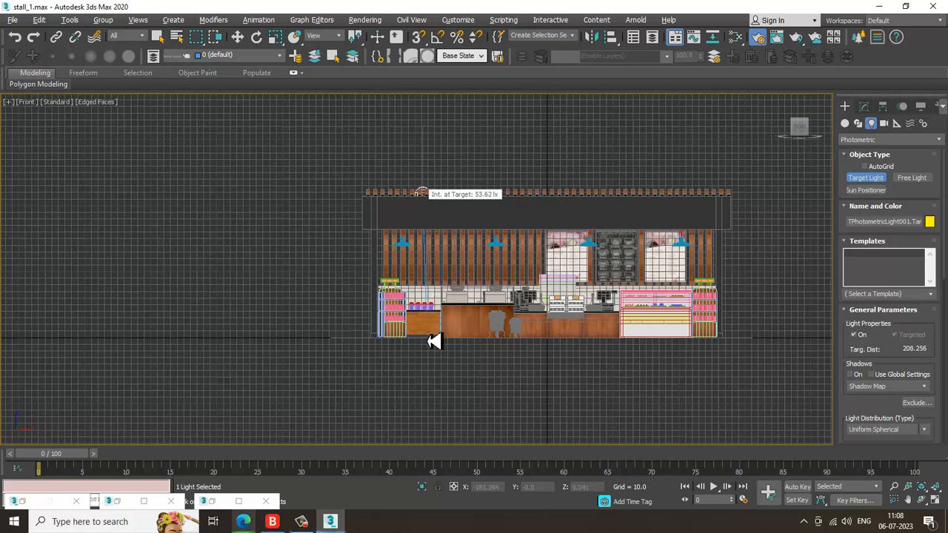
right_click(546, 395)
Lower the target light in the perspective view to just beneath the roof slats, at a height of about 183
key("alt+w")
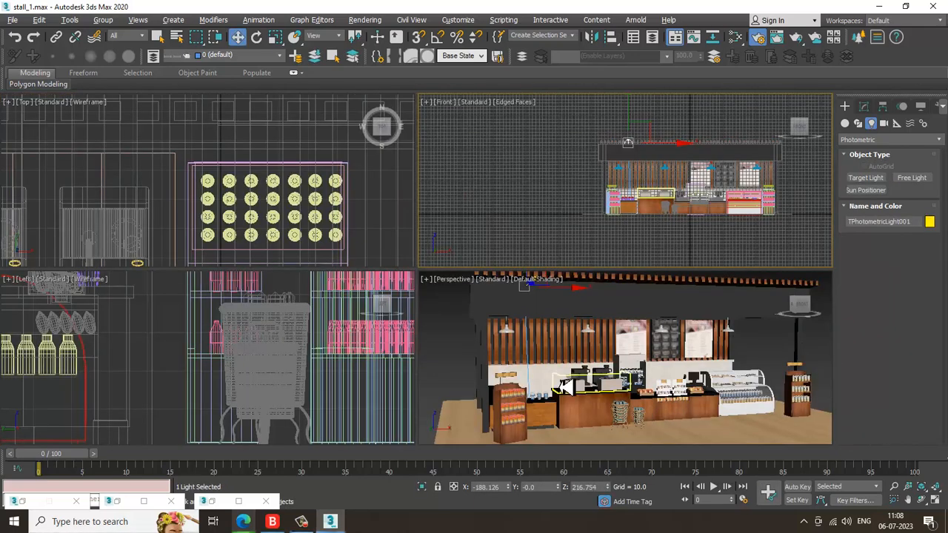
middle_click_drag(589, 382, 599, 356)
key("alt+w")
scroll(569, 372, "down", 5)
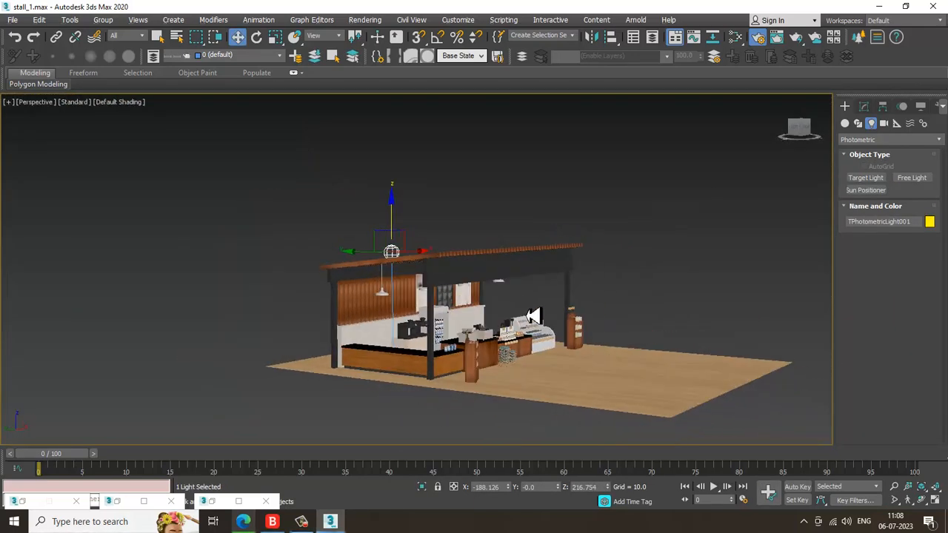
scroll(535, 316, "up", 3)
middle_click_drag(564, 308, 648, 301)
left_click_drag(410, 177, 409, 205)
scroll(570, 300, "up", 3)
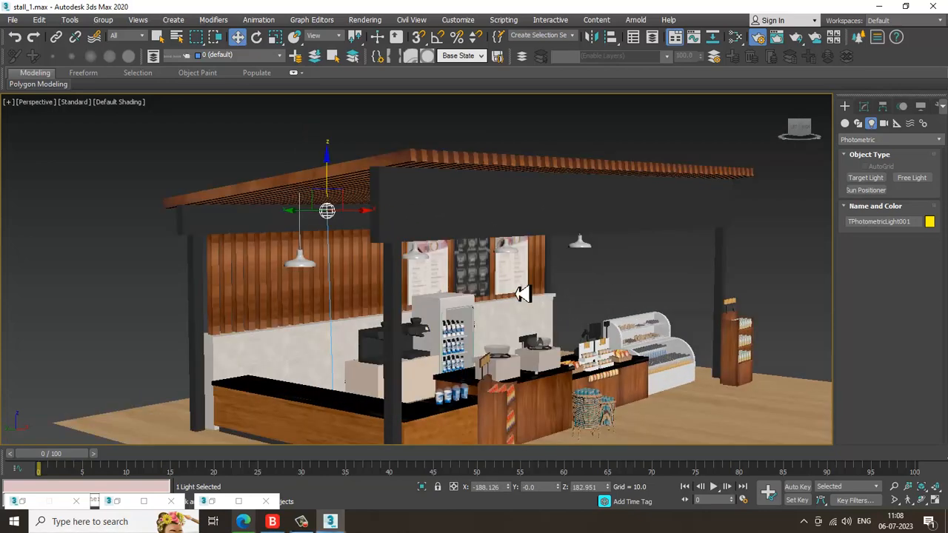
Preview the stall's lighting with V-Ray IPR in the perspective view and stop the preview
left_click(78, 105)
left_click(128, 131)
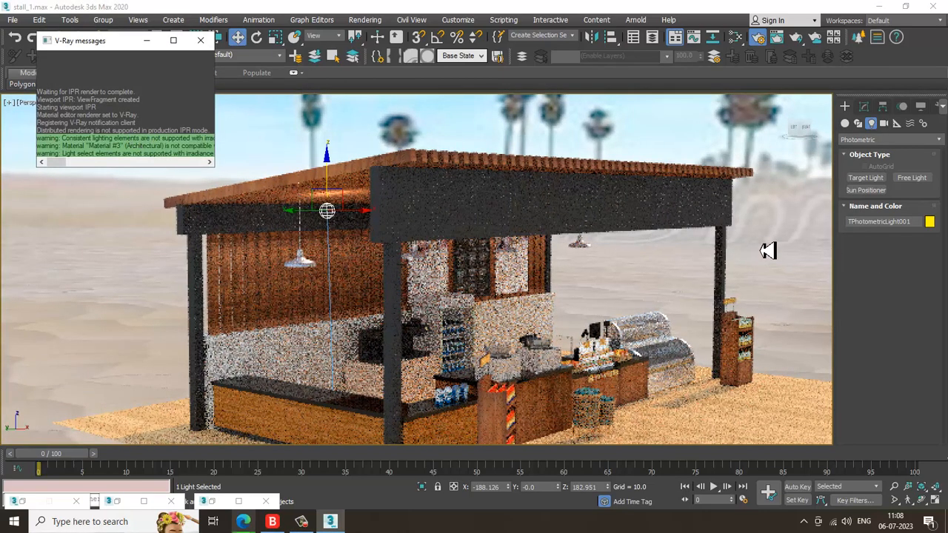
left_click(200, 40)
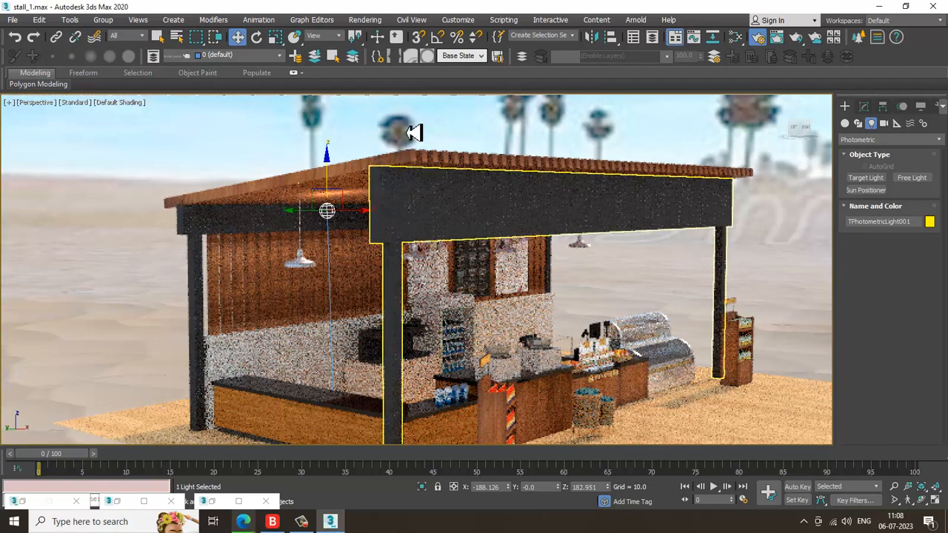
left_click(88, 102)
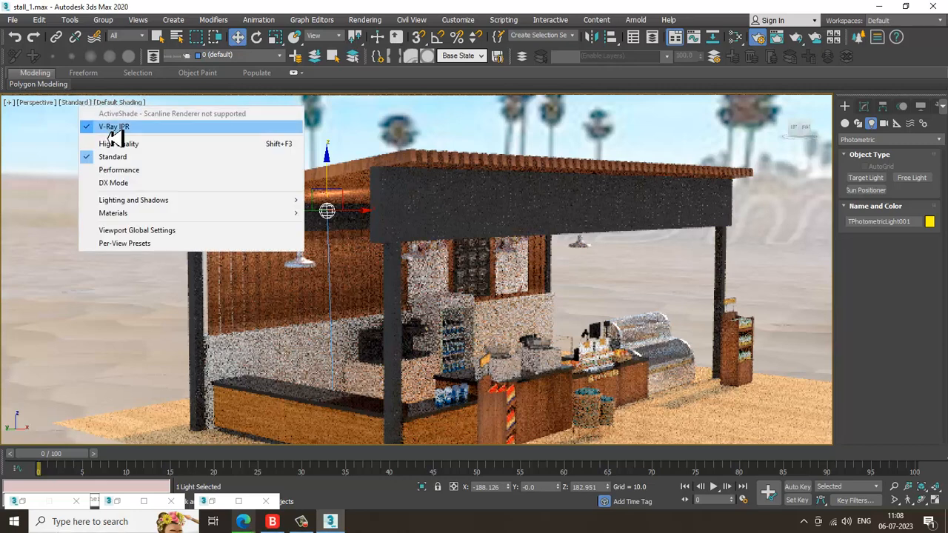
left_click(112, 136)
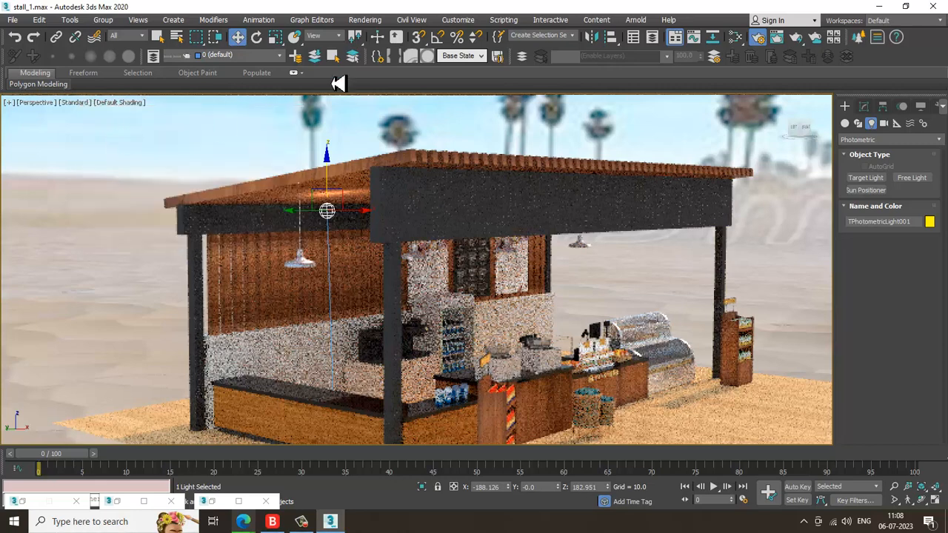
Clear the VRayHDRI environment map from the scene's environment settings
left_click(364, 22)
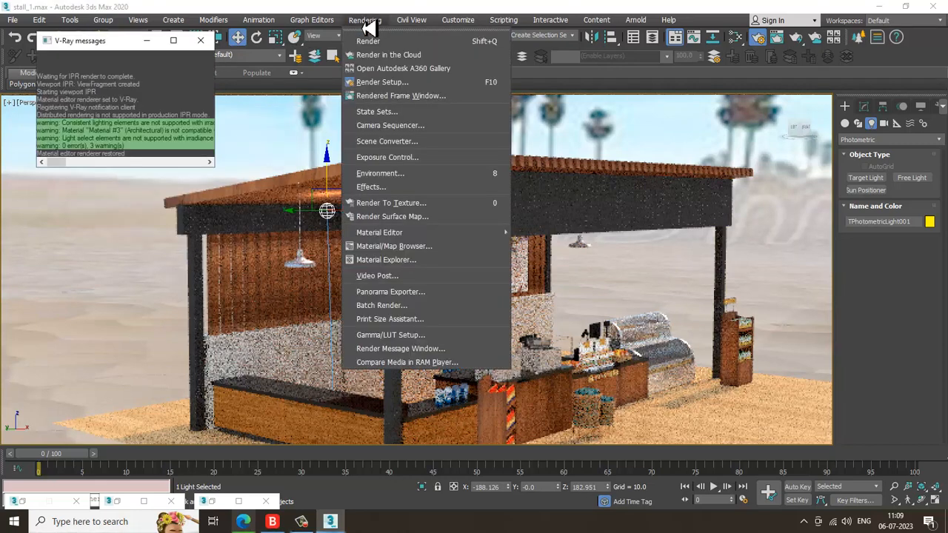
left_click(429, 176)
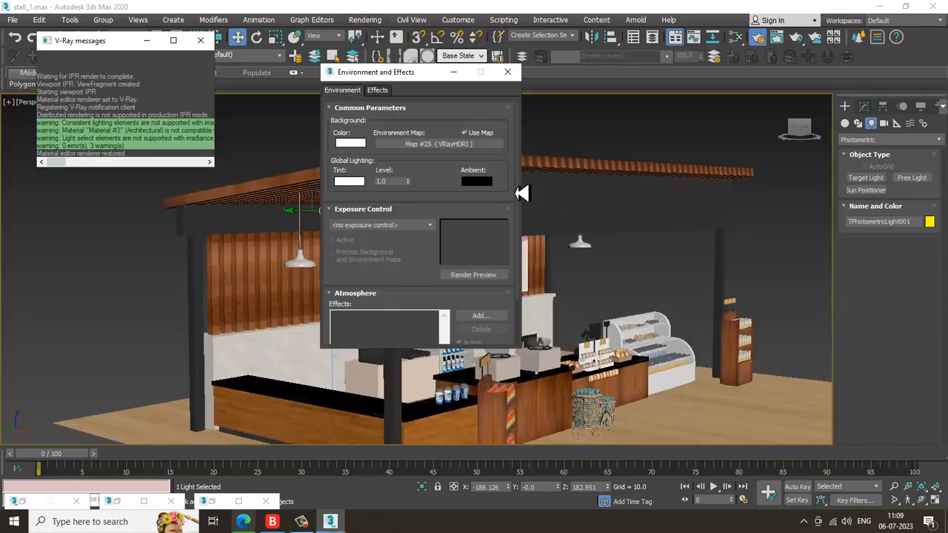
right_click(455, 144)
left_click(483, 179)
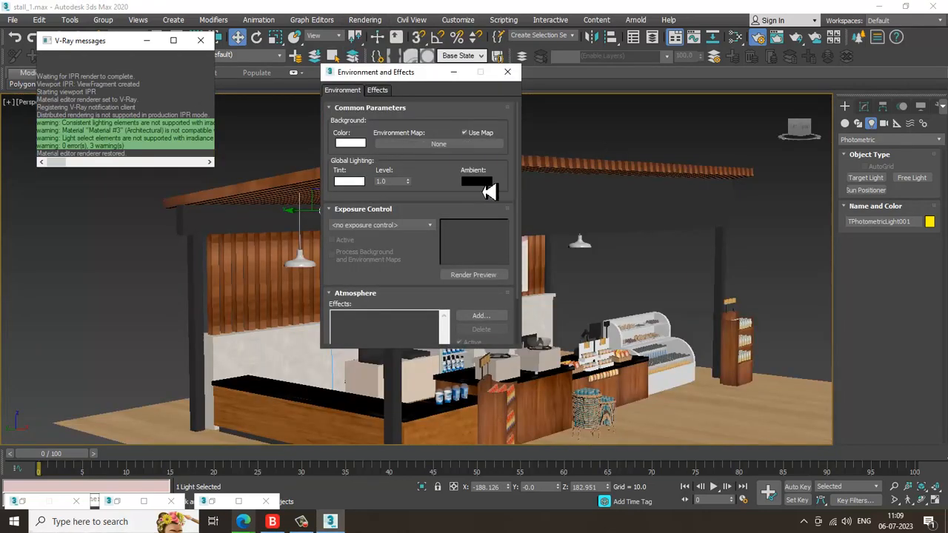
left_click(507, 71)
Delete the slanted light standing above and outside the roof, near the display case end of the stall
right_click(661, 259)
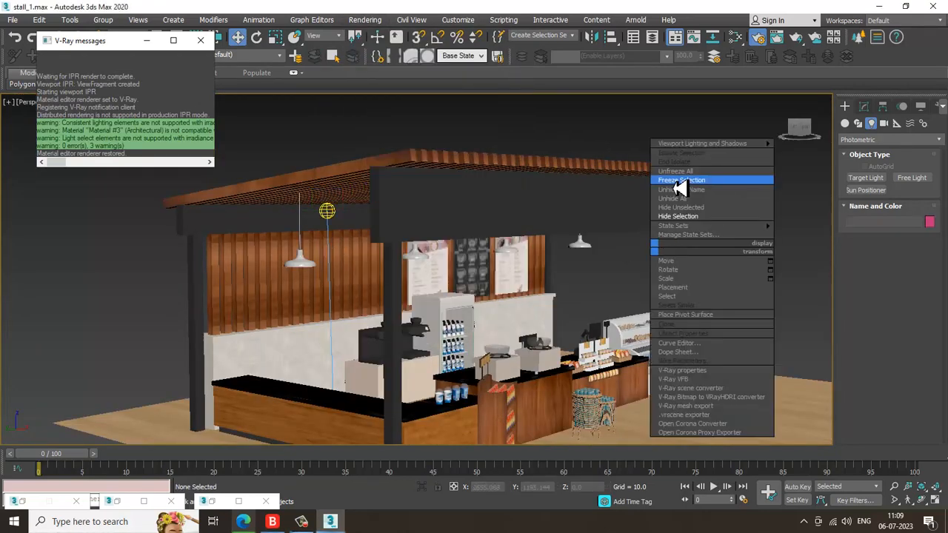
left_click(699, 212)
scroll(700, 212, "down", 5)
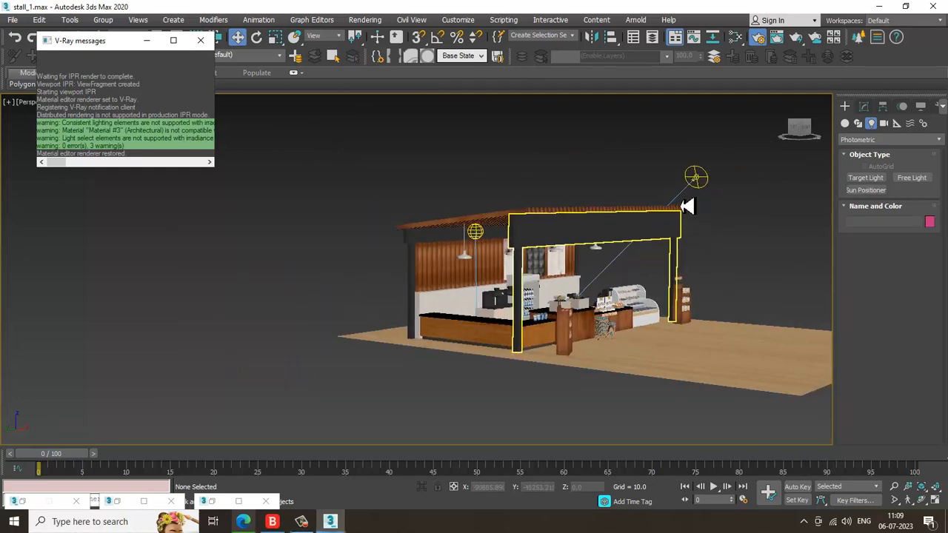
left_click(696, 177)
left_click(698, 199)
scroll(445, 237, "up", 6)
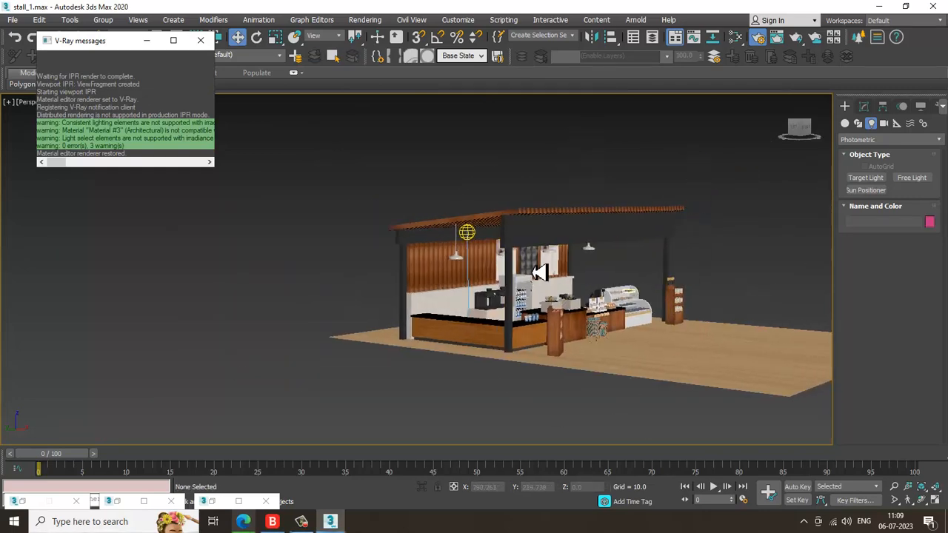
Disable the GI environment override in the V-Ray render settings
left_click(365, 20)
left_click(415, 90)
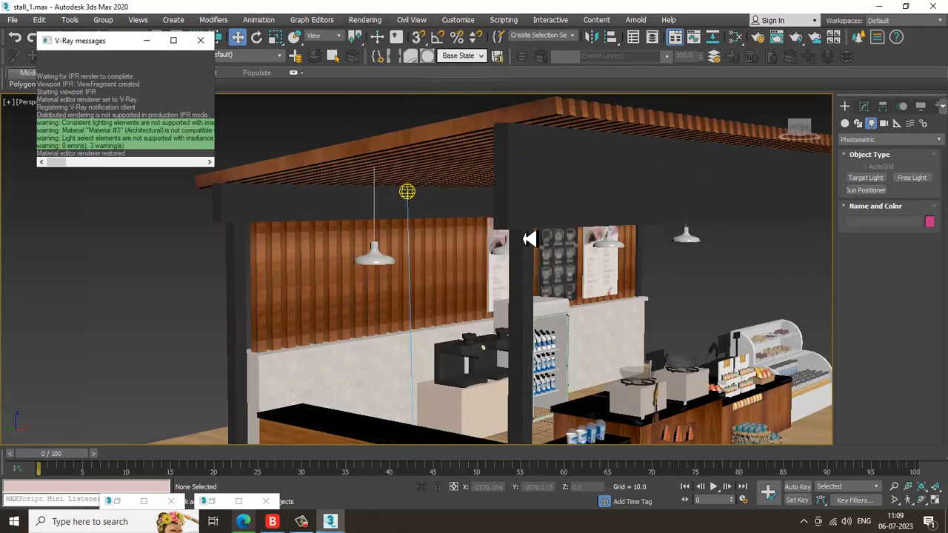
left_click(364, 20)
left_click(413, 87)
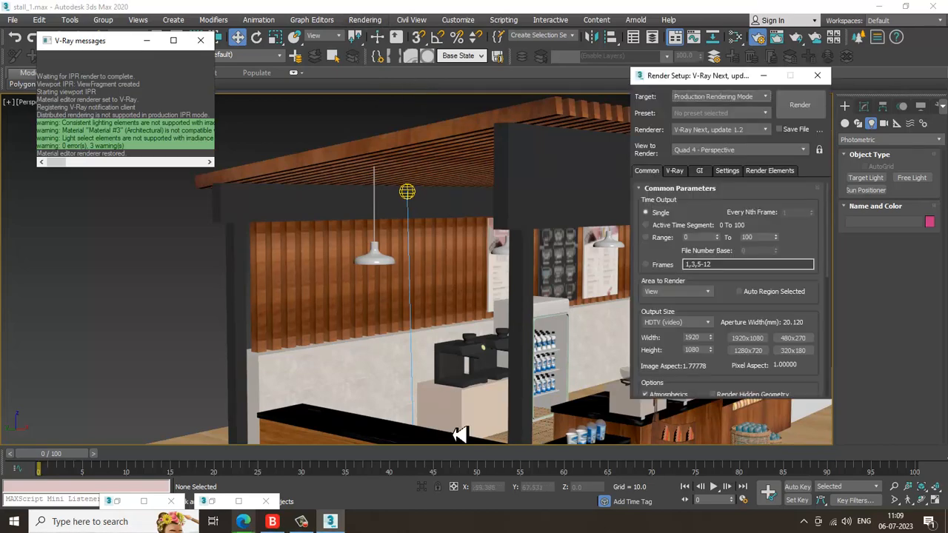
left_click(675, 172)
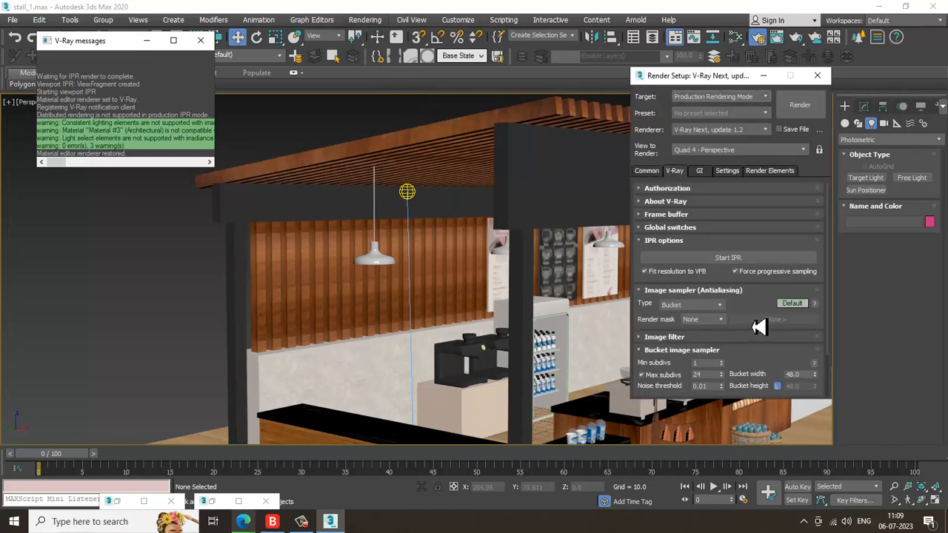
scroll(767, 306, "down", 2)
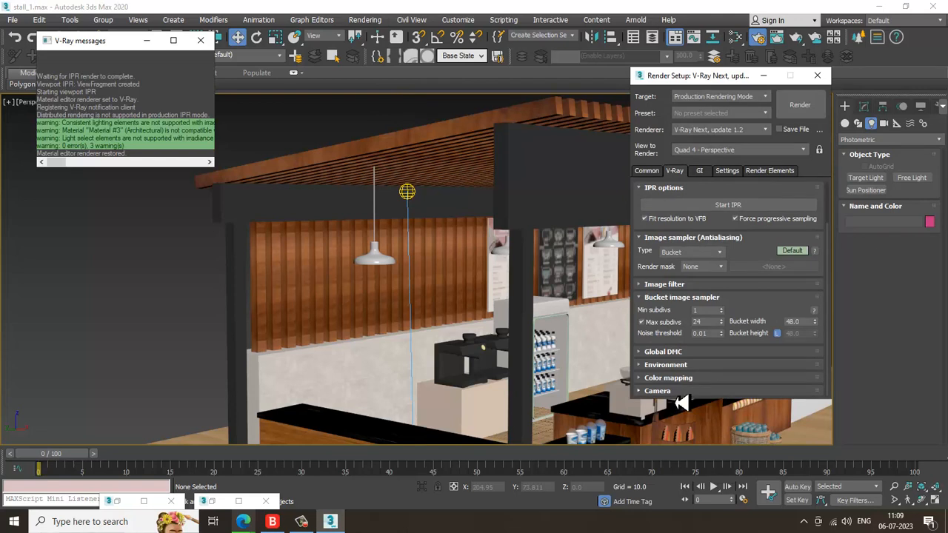
left_click(665, 365)
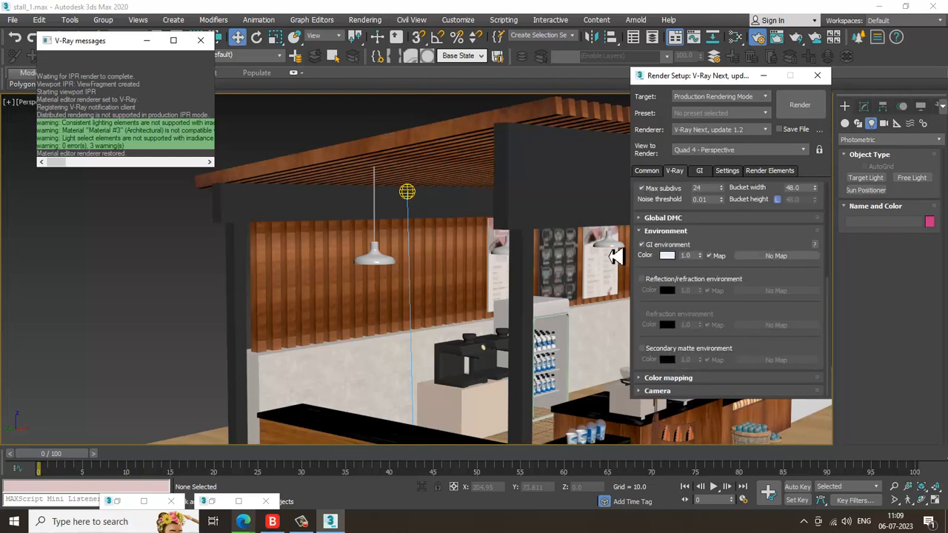
left_click(641, 245)
Test-render the perspective view, and close the V-Ray frame buffer and the render settings
left_click(812, 105)
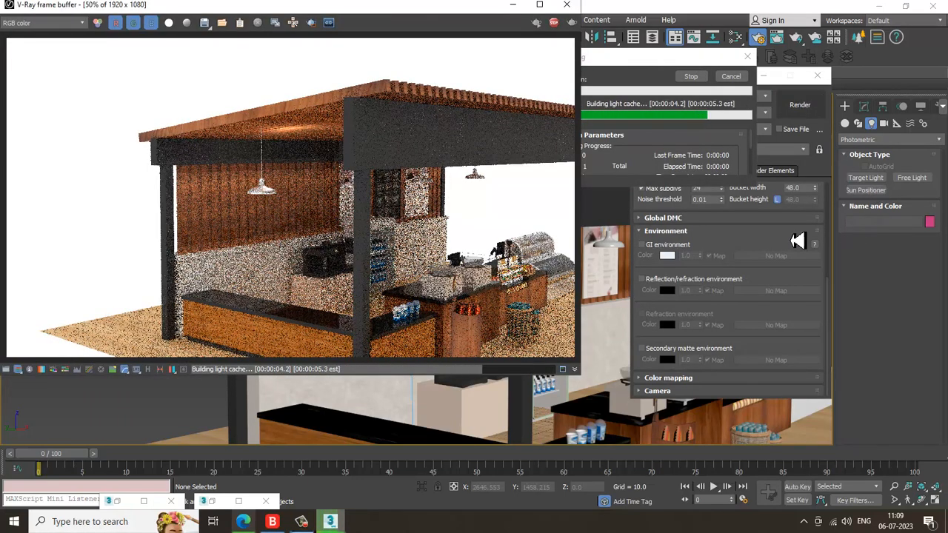
left_click(572, 6)
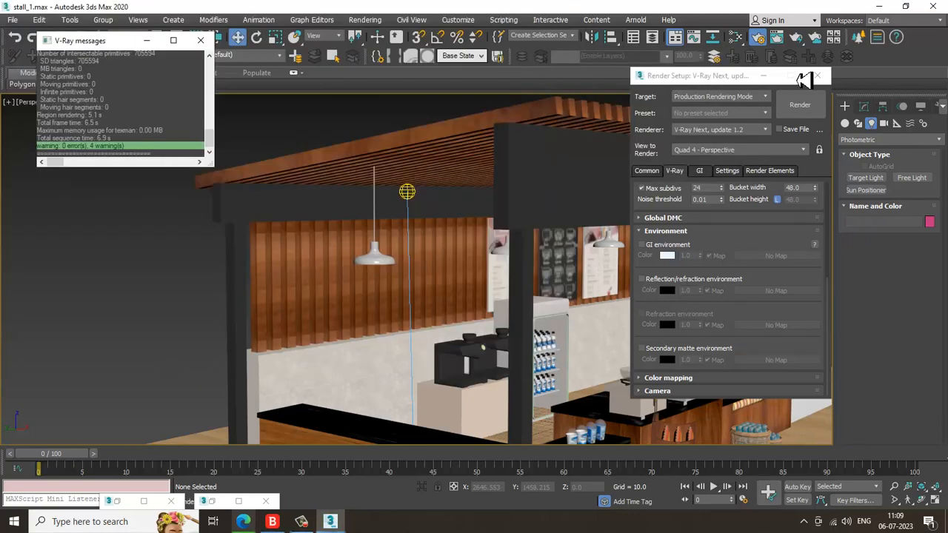
left_click(817, 75)
Move the V-Ray messages window aside and restrict object selection to lights
left_click(415, 192)
middle_click_drag(442, 192, 478, 204, "alt")
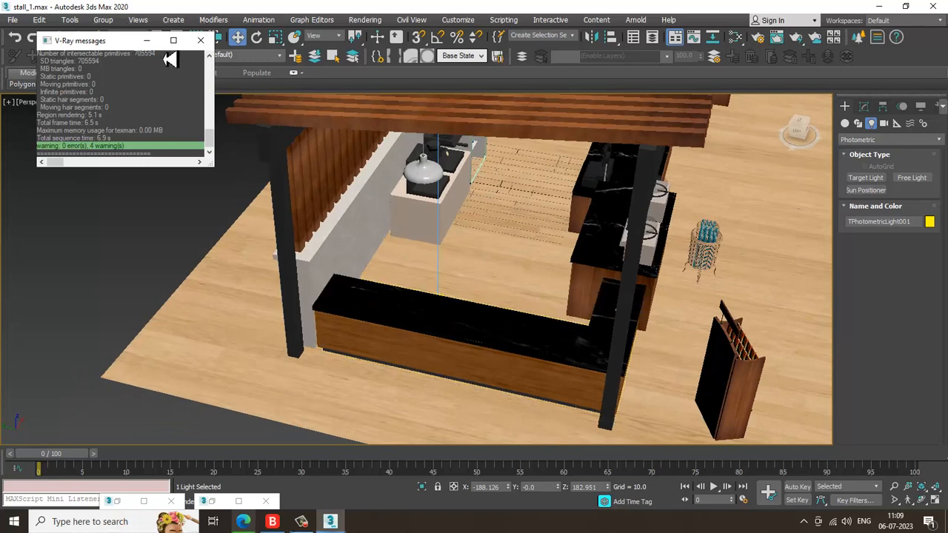
left_click_drag(103, 42, 89, 108)
left_click(130, 37)
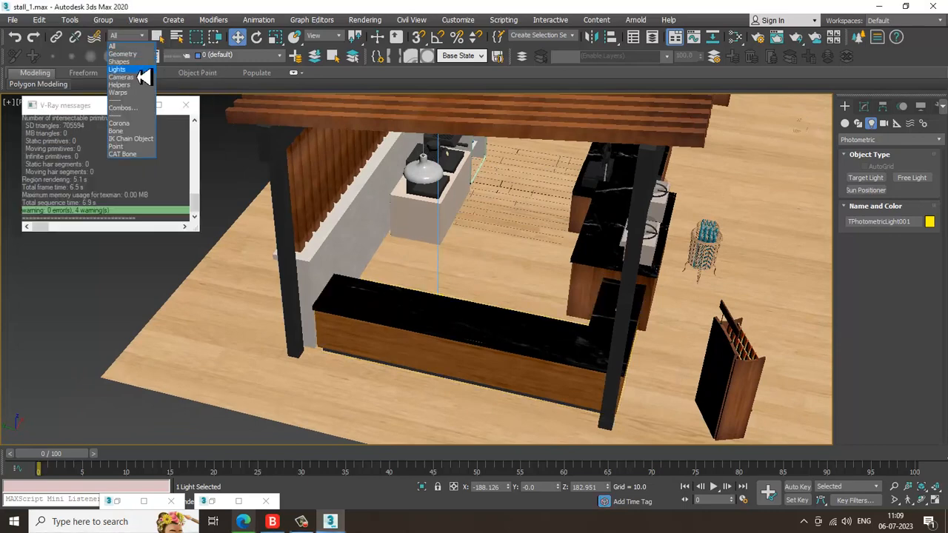
left_click(118, 70)
Move the photometric light together with its target across the stall, away from the slatted back wall, to Y about -41
middle_click_drag(423, 388, 386, 186, "alt")
left_click(448, 289)
left_click_drag(387, 186, 507, 183)
middle_click_drag(492, 200, 484, 194, "alt")
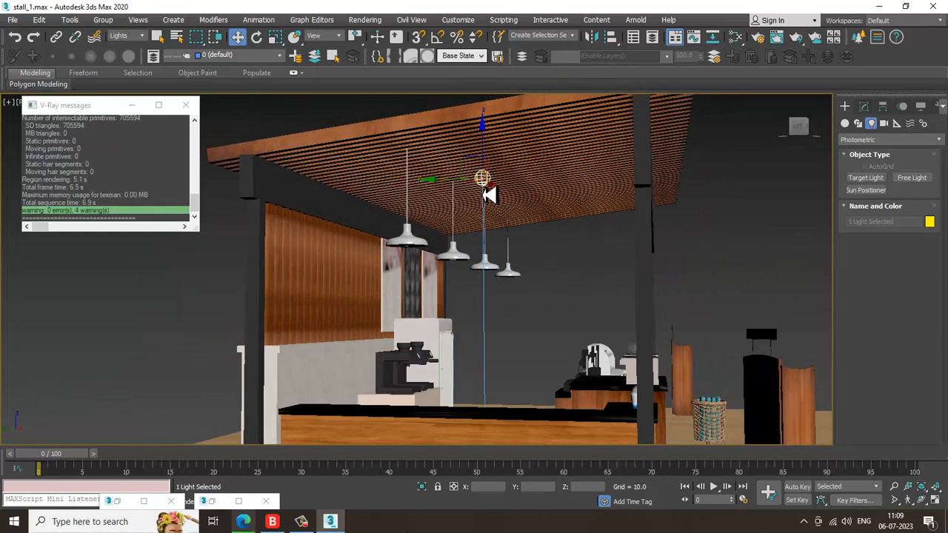
Raise only the photometric light, without its target, towards the roof slats to a height of about 192
left_click(415, 114)
left_click(482, 180)
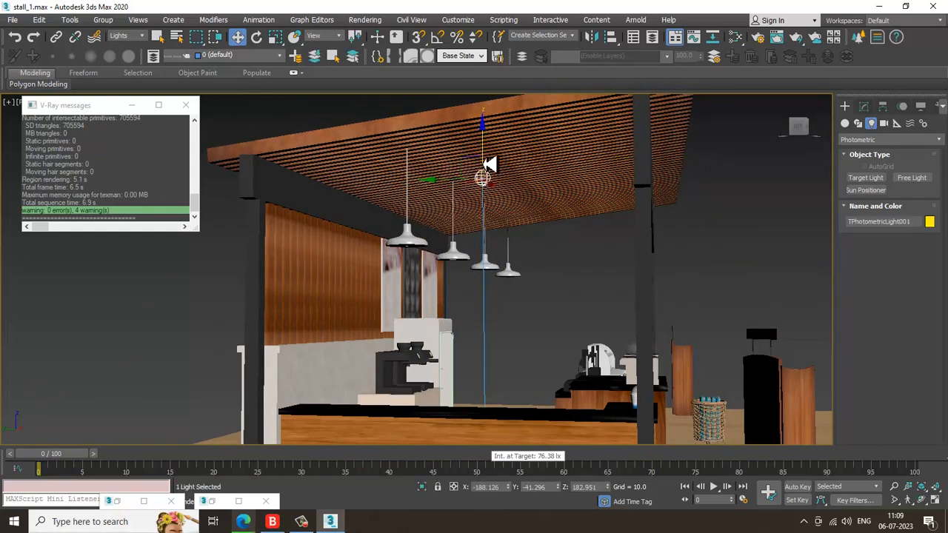
left_click_drag(483, 162, 501, 145)
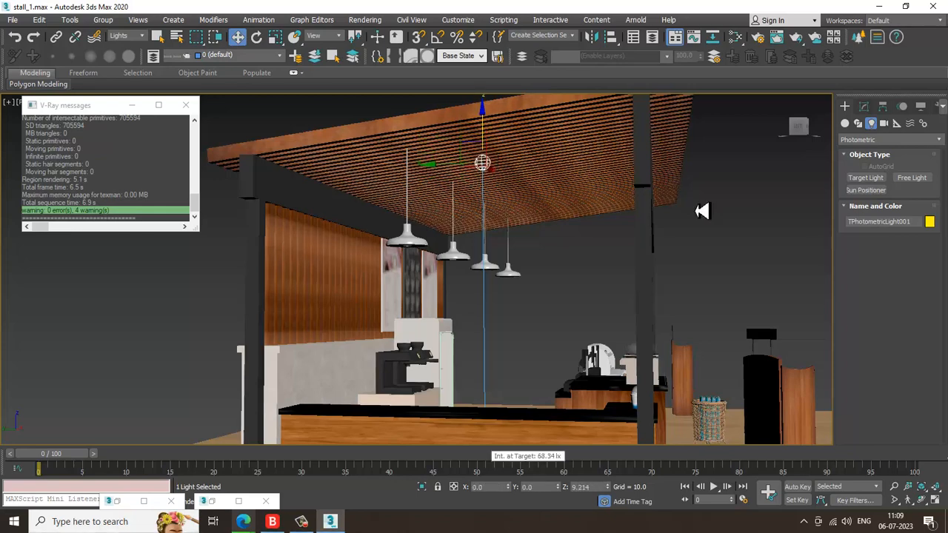
Display the photometric light's parameters, close the V-Ray messages and start V-Ray IPR in the perspective view
left_click(863, 106)
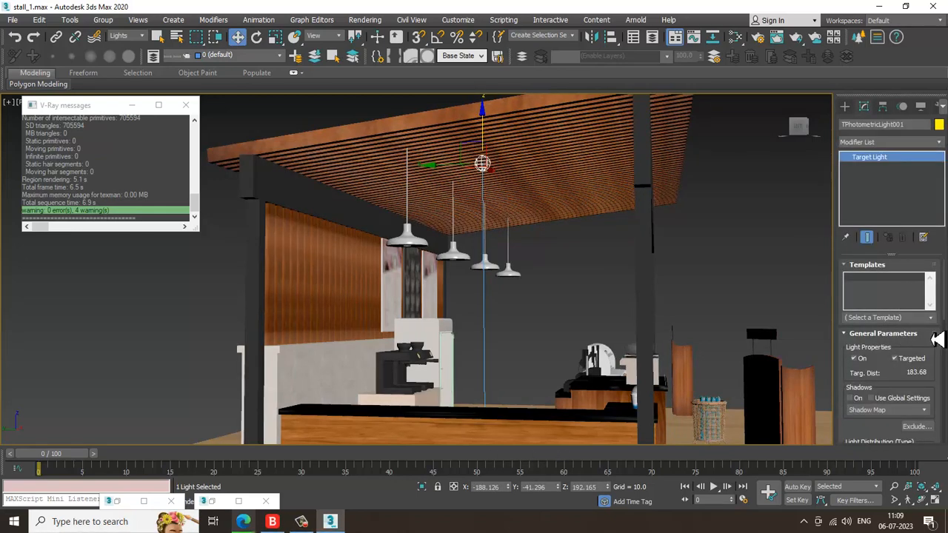
middle_click_drag(685, 229, 654, 279, "alt")
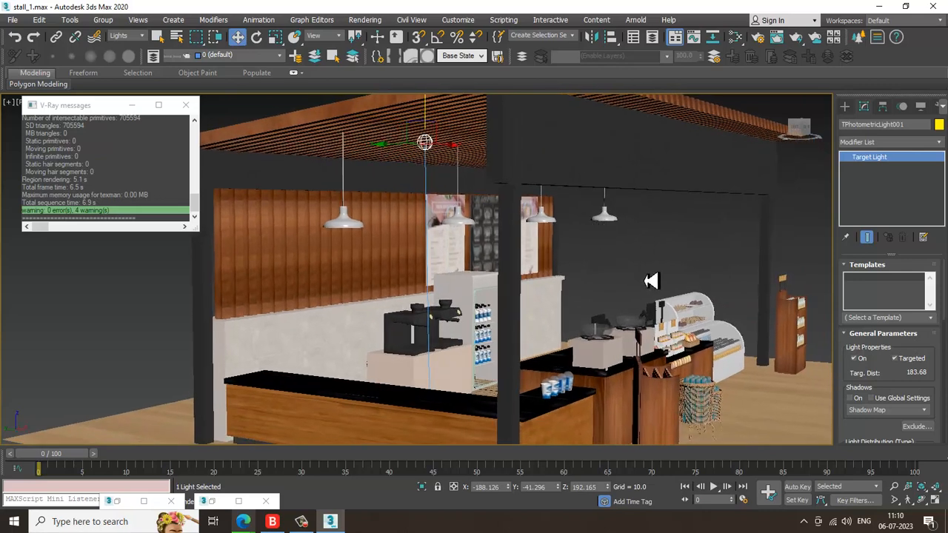
left_click(186, 106)
left_click(80, 104)
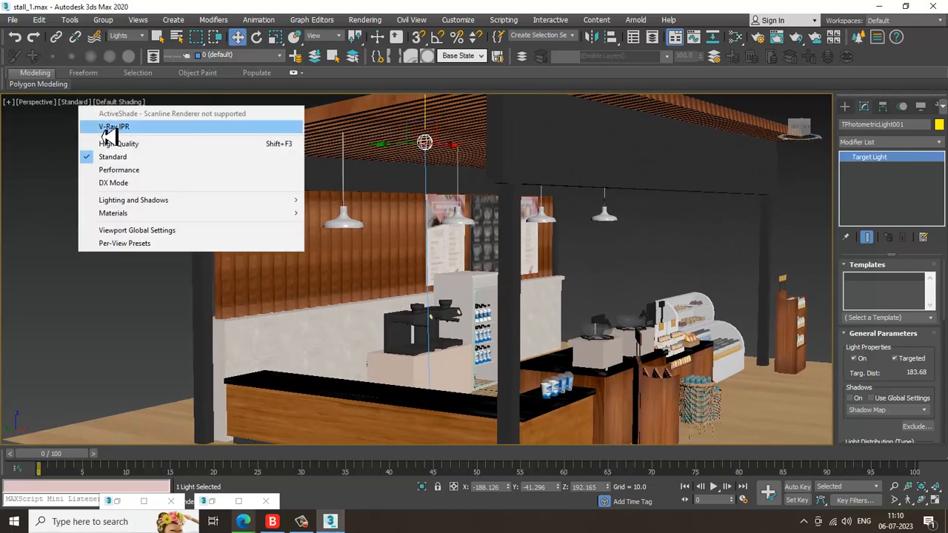
left_click(103, 129)
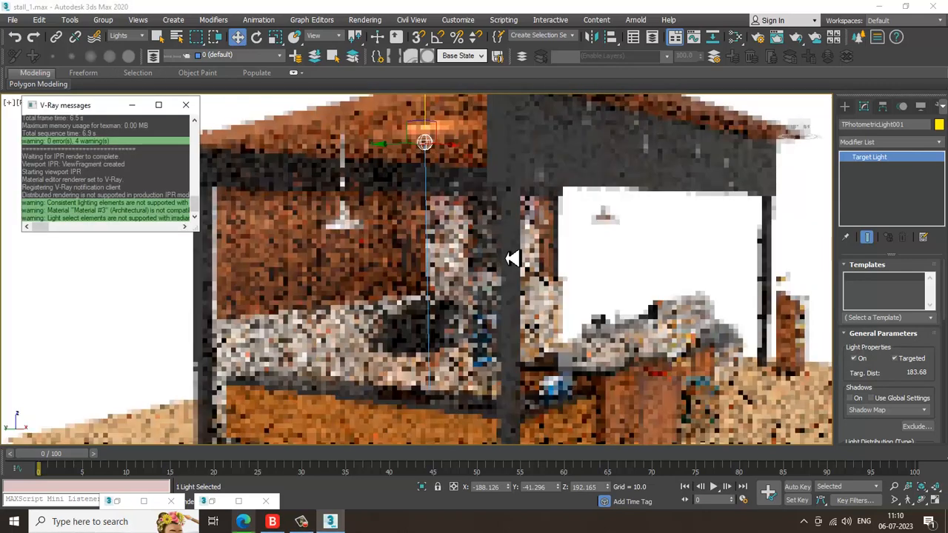
Apply the 100W Halogen Bulb template to the photometric light and enable its shadows with type VRayShadow
left_click(932, 319)
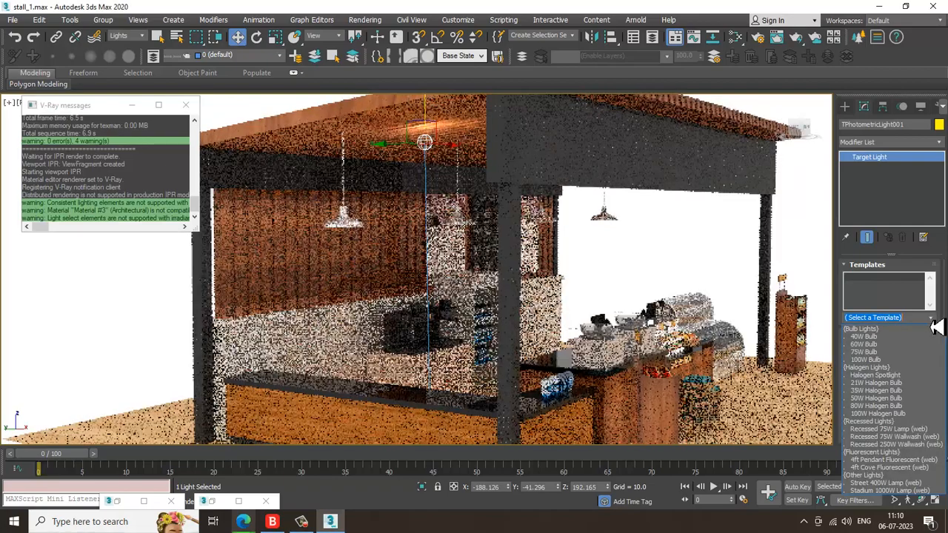
left_click(899, 414)
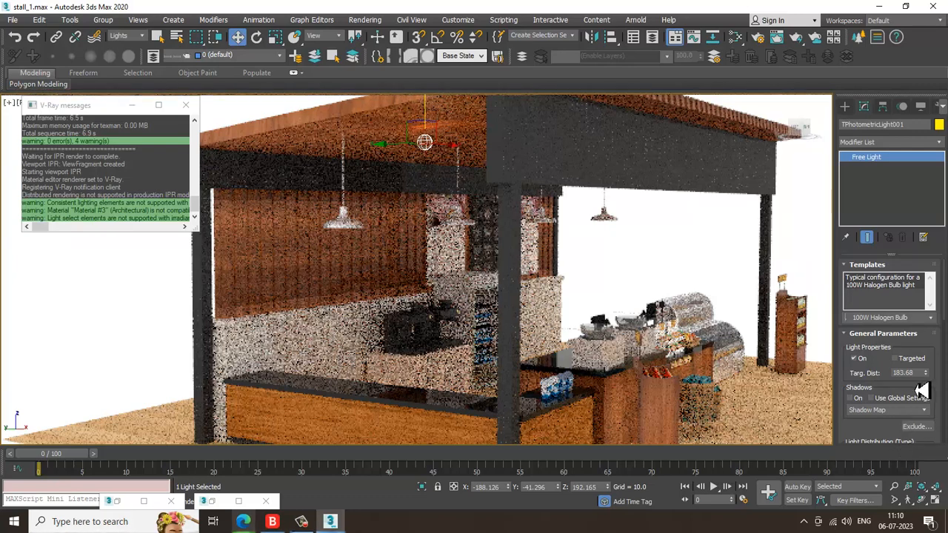
scroll(888, 341, "down", 3)
left_click(886, 354)
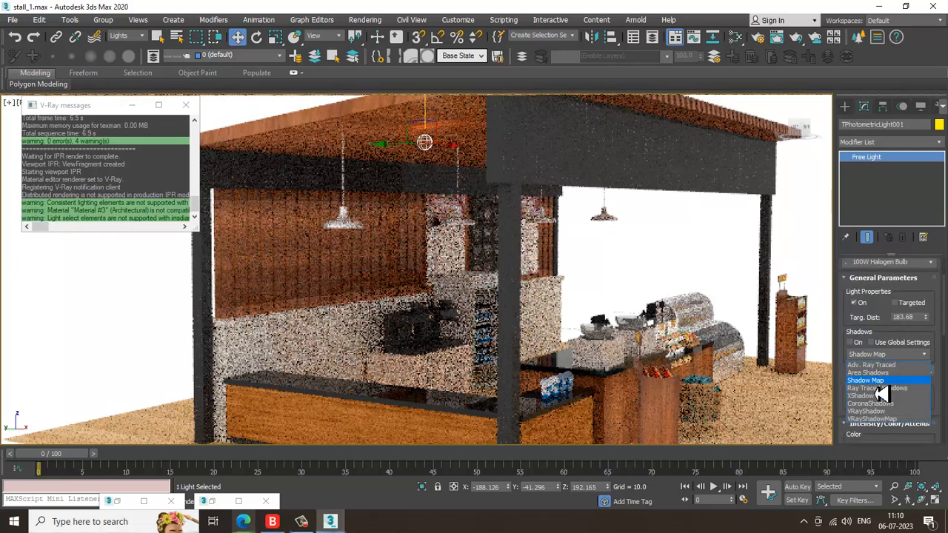
left_click(877, 412)
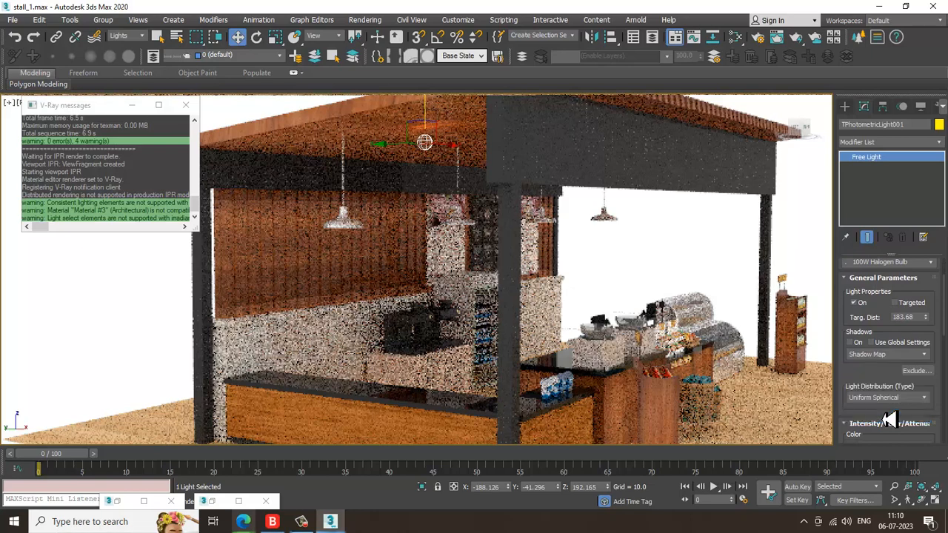
left_click(853, 343)
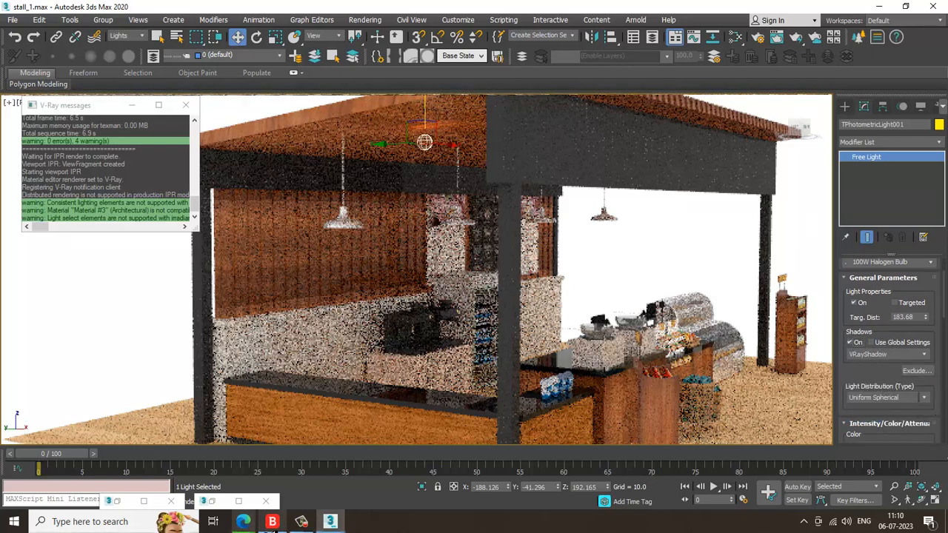
left_click(65, 111)
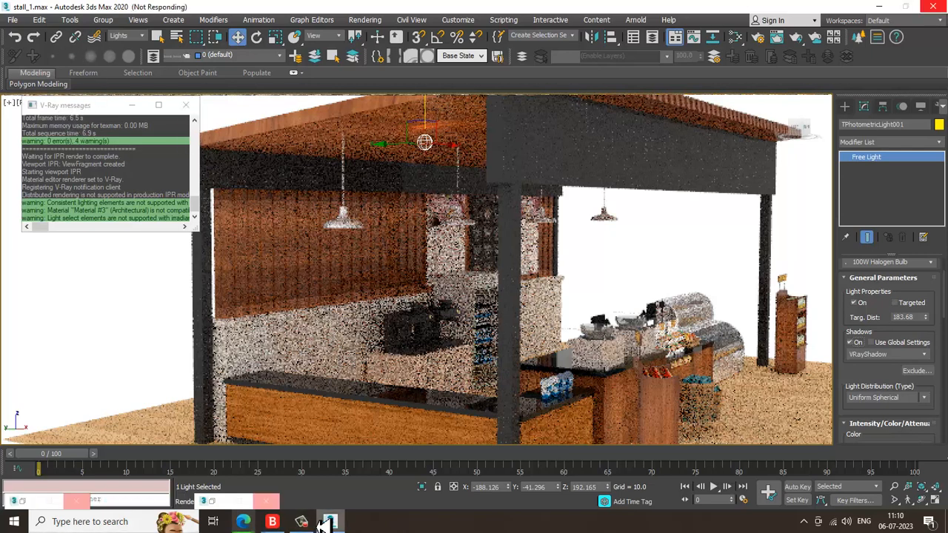
mouse_move(308, 524)
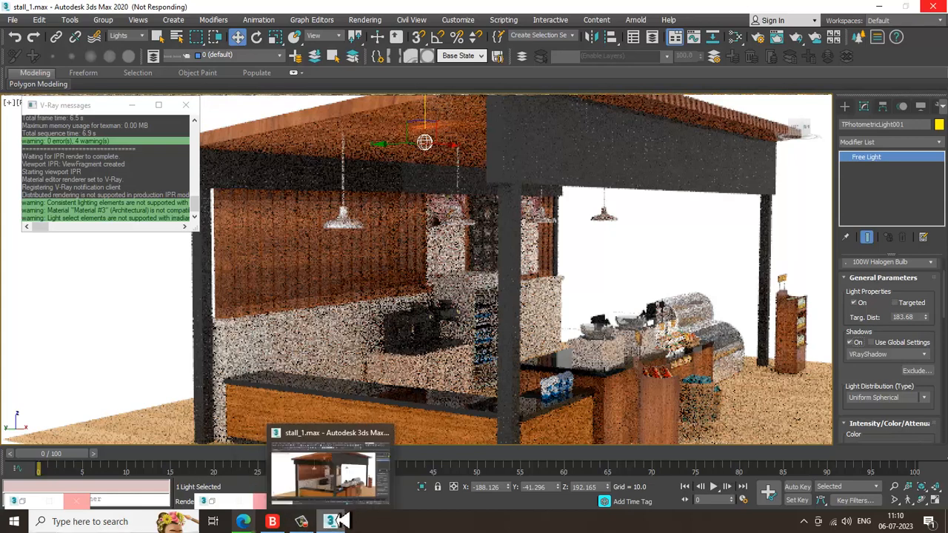